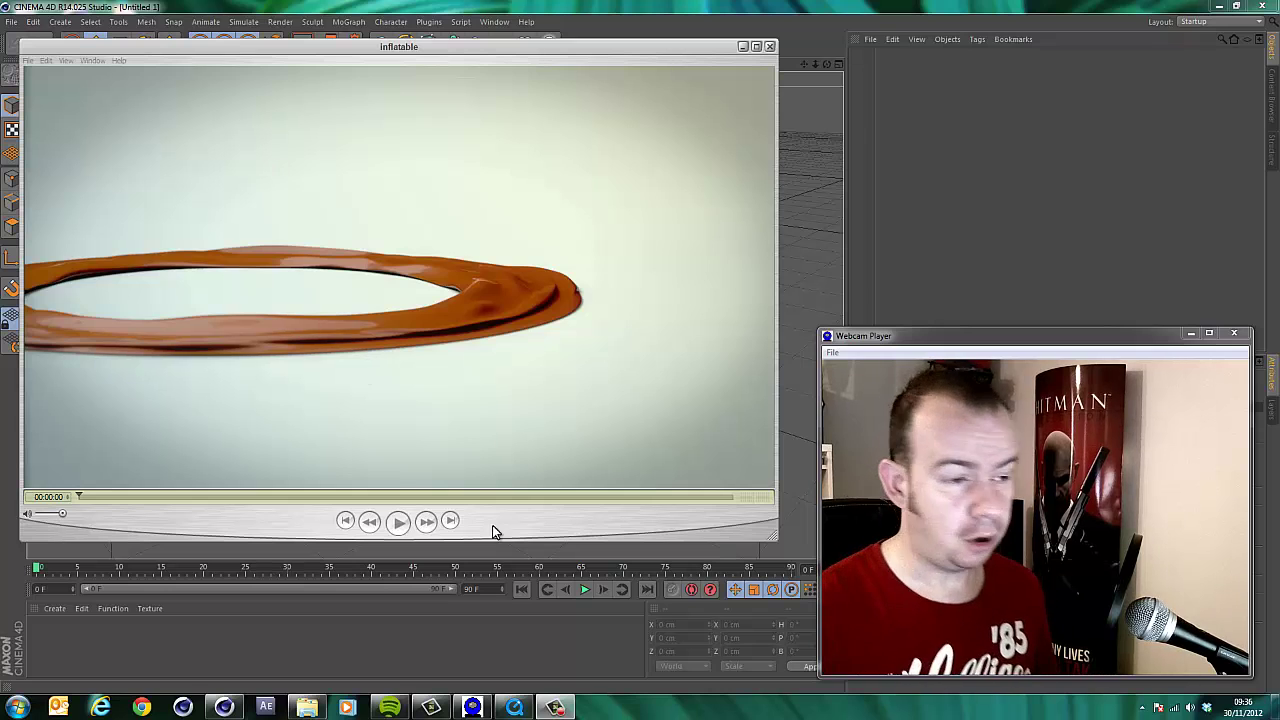
Play the finished Inflatable preview clip, then minimize the viewer to return to Cinema 4D
left_click(412, 523)
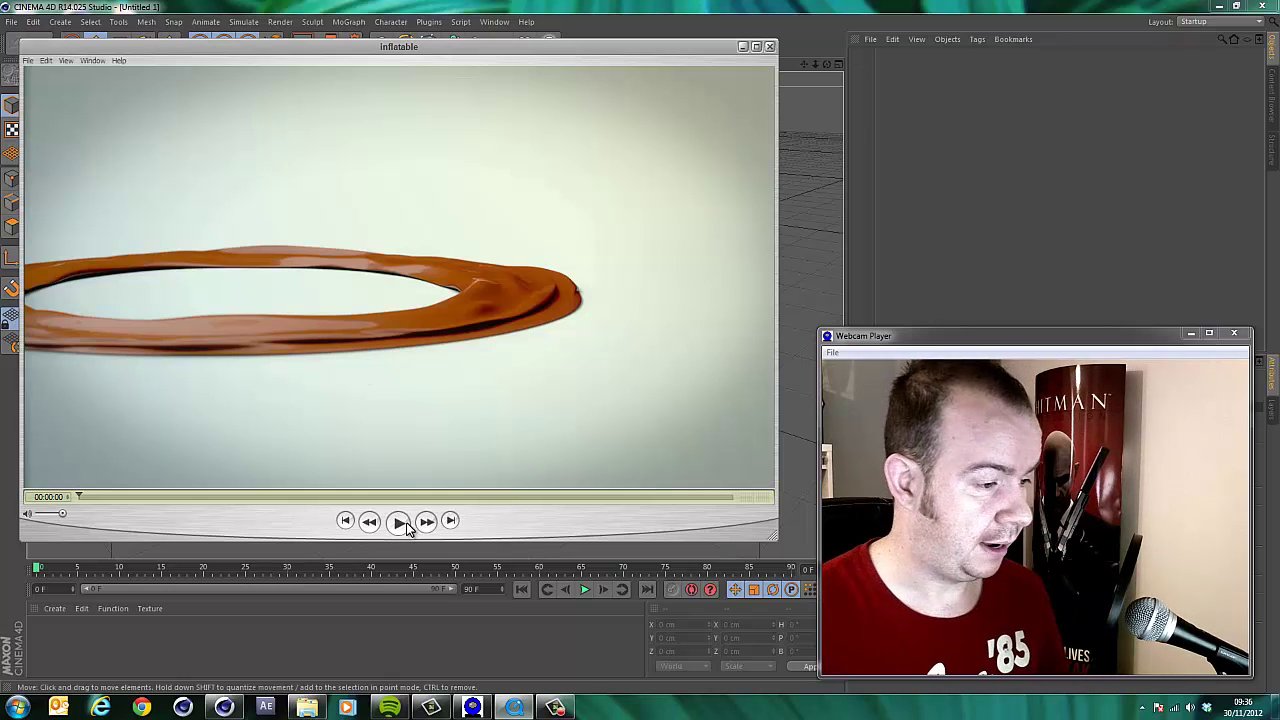
left_click(406, 526)
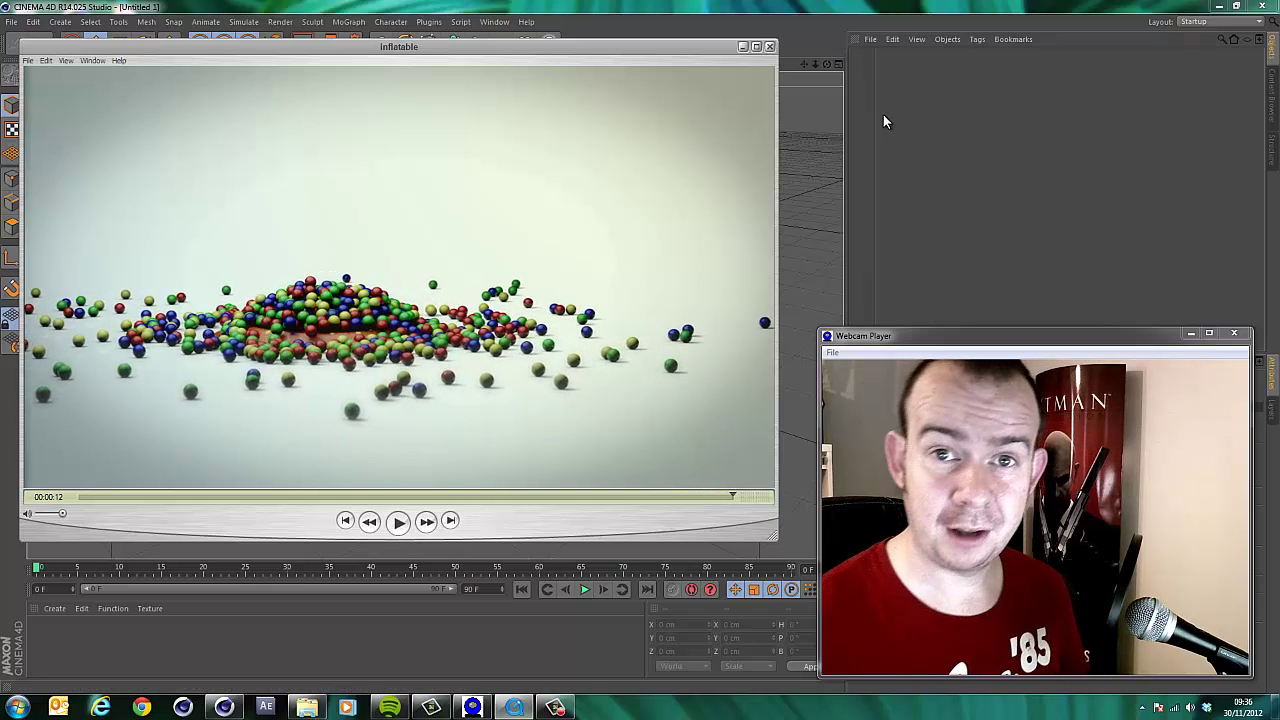
left_click(744, 48)
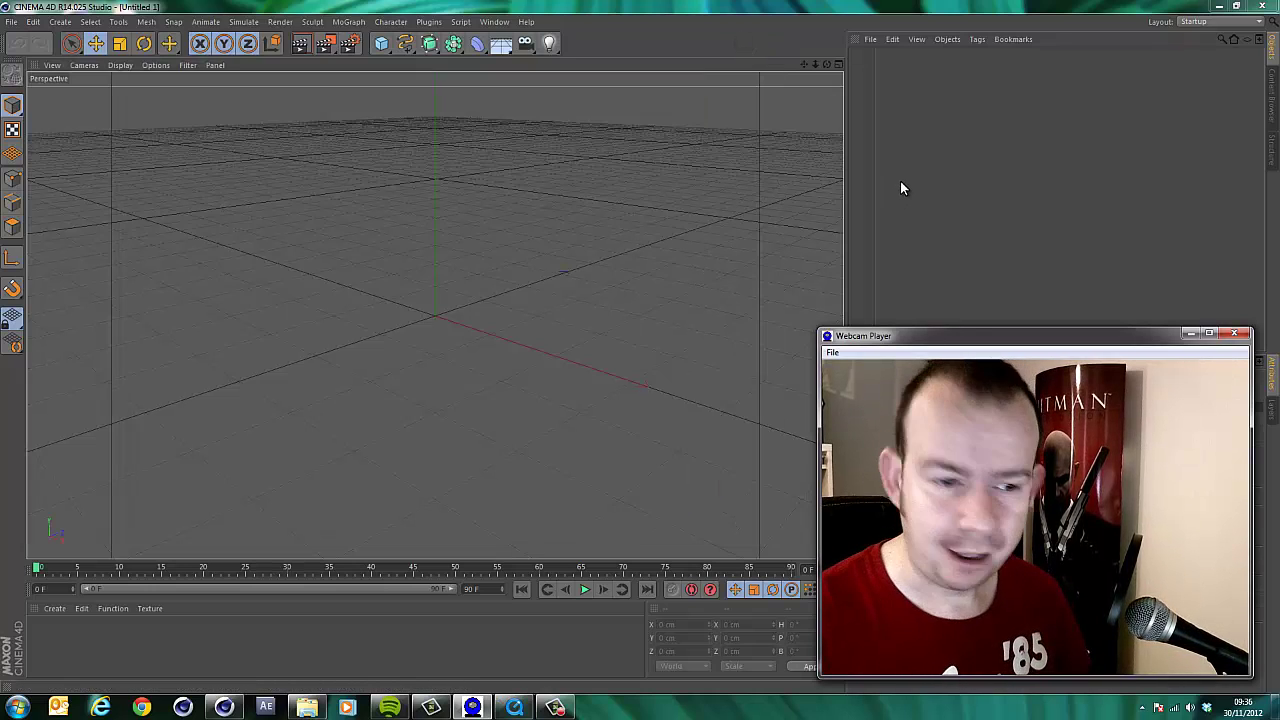
Add a Torus with a 309 cm ring radius, shown with wireframe lines over shading
left_click(820, 7)
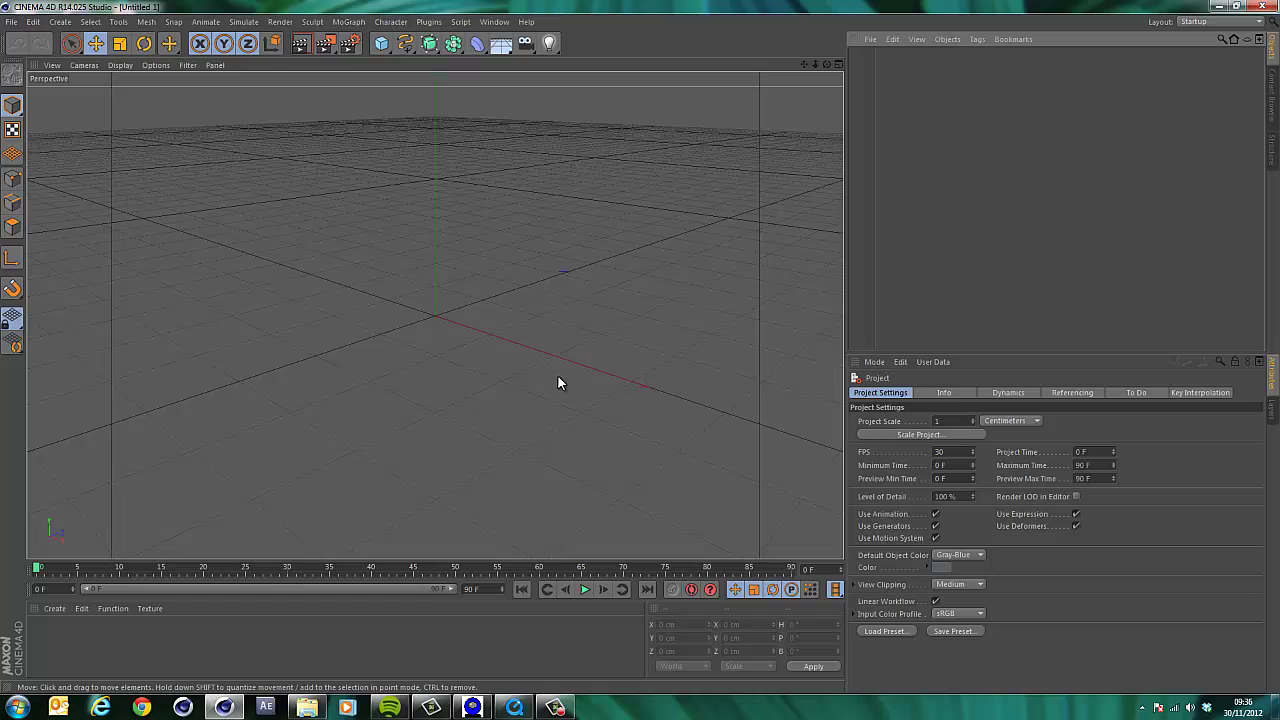
left_click(381, 43)
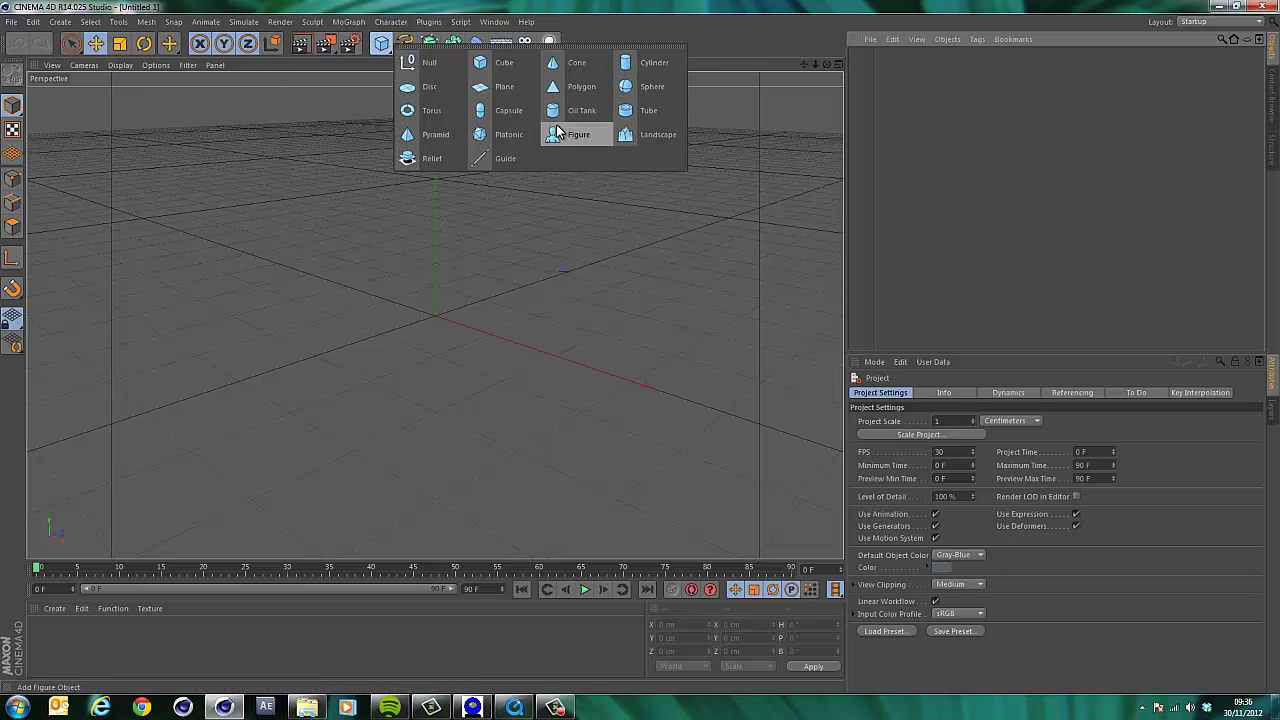
left_click(428, 111)
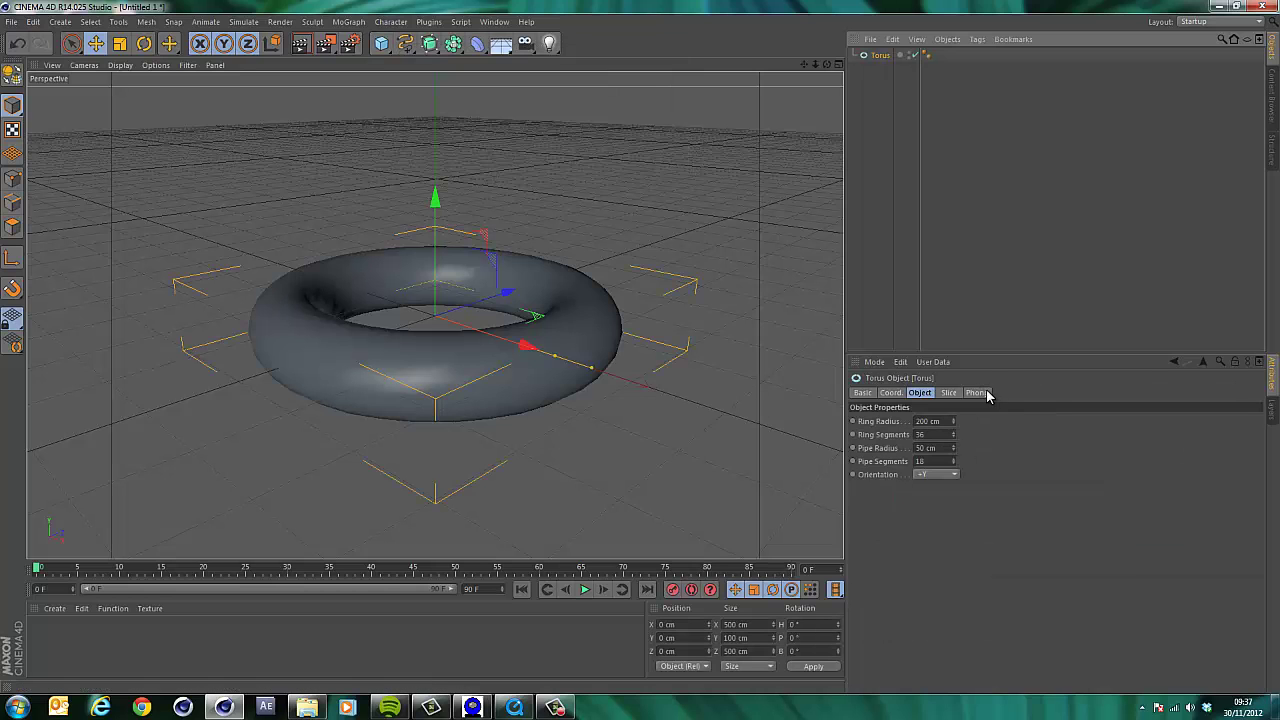
left_click_drag(951, 423, 951, 418)
left_click(120, 65)
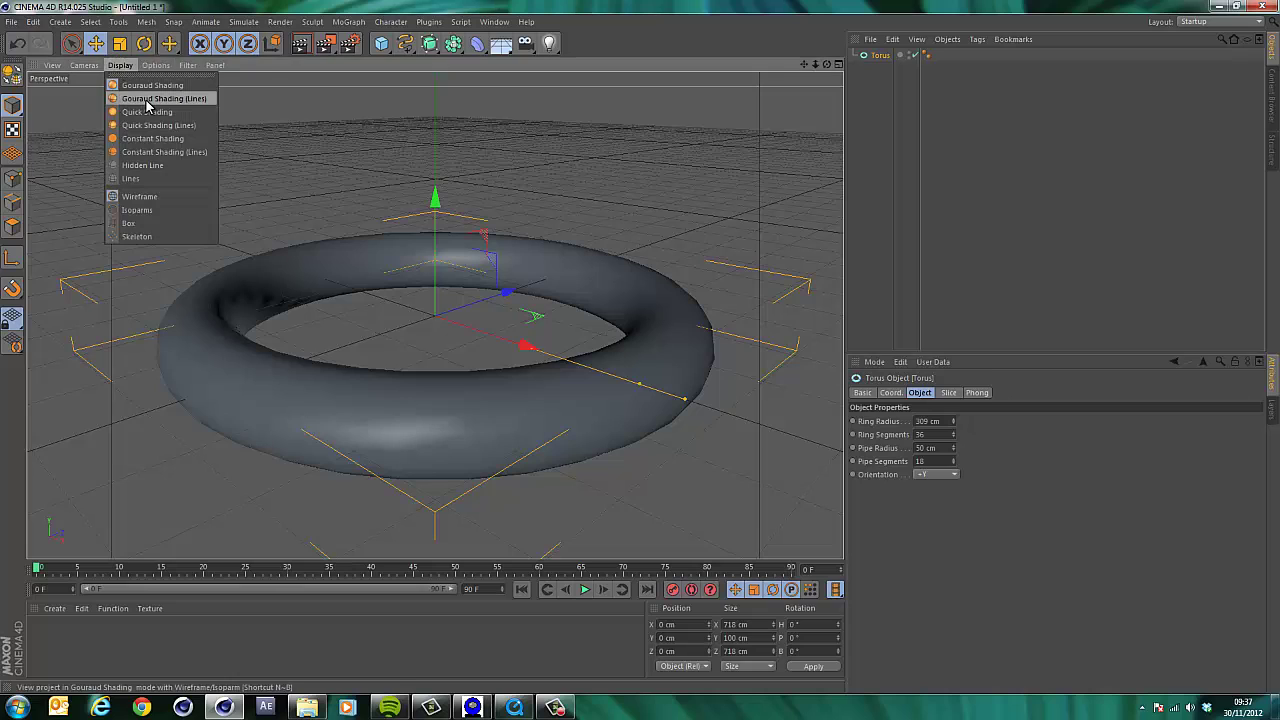
left_click(145, 100)
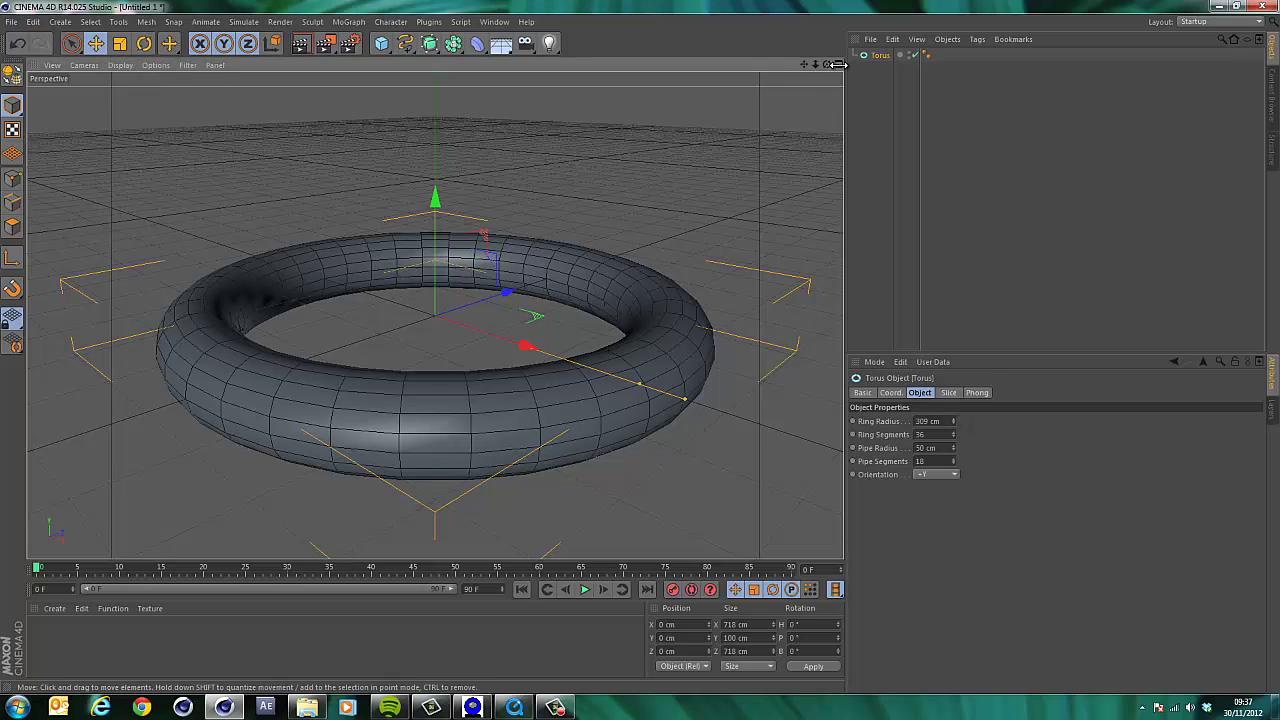
Copy the torus, raise the copy above the original, and set its ring radius to 271 cm
left_click_drag(880, 55, 880, 79, "ctrl")
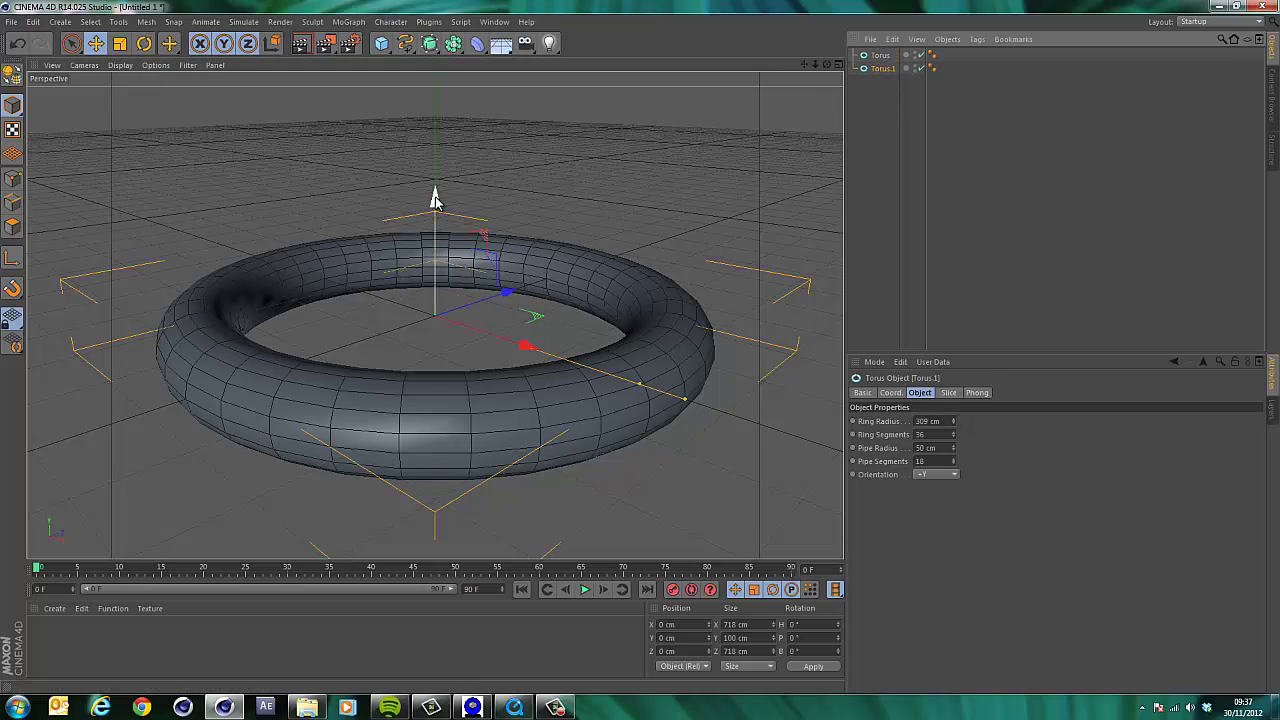
left_click_drag(435, 200, 440, 146)
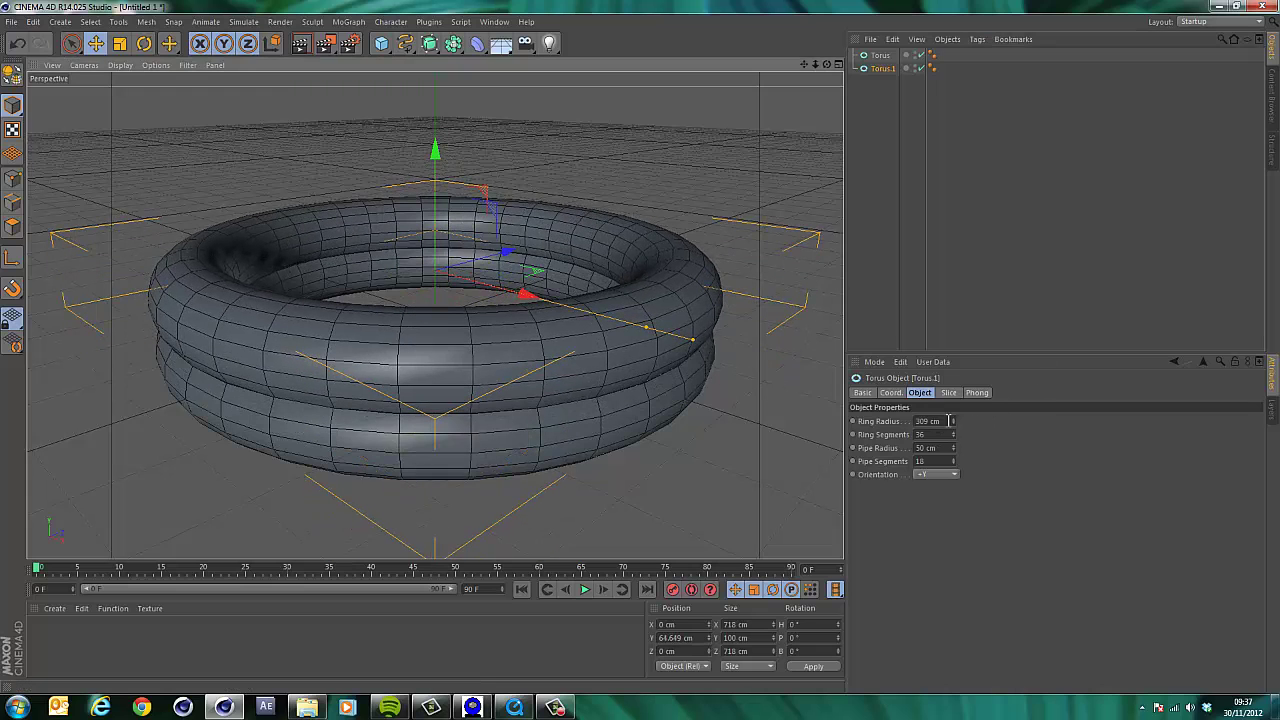
left_click_drag(951, 421, 951, 423)
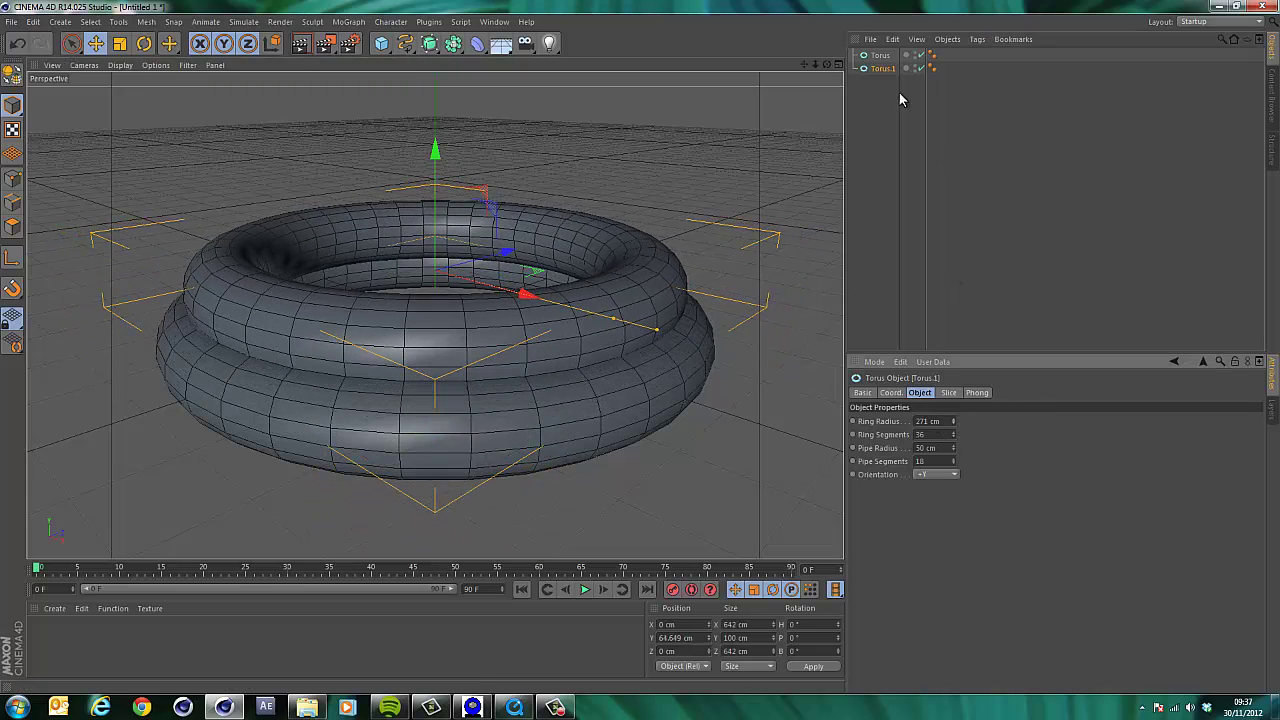
Put both tori inside a new Boole object set to A union B
left_click(432, 45)
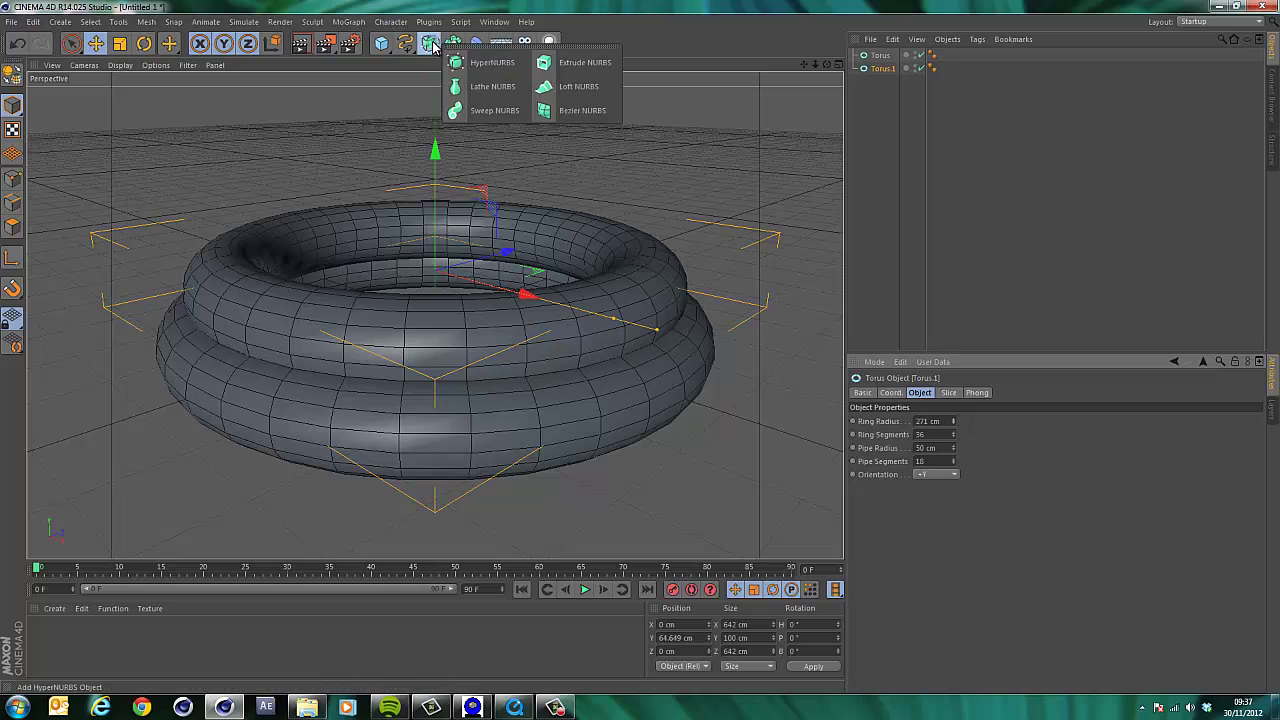
left_click(453, 43)
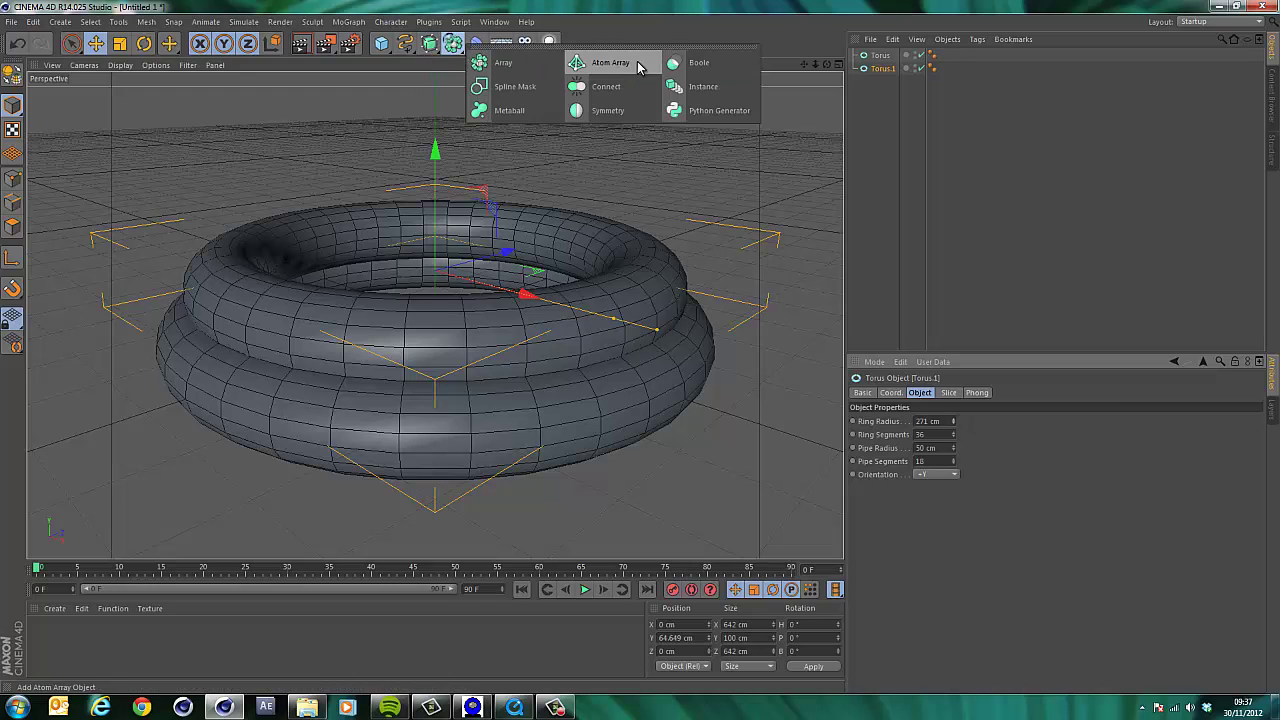
left_click(699, 63)
left_click_drag(880, 68, 884, 57)
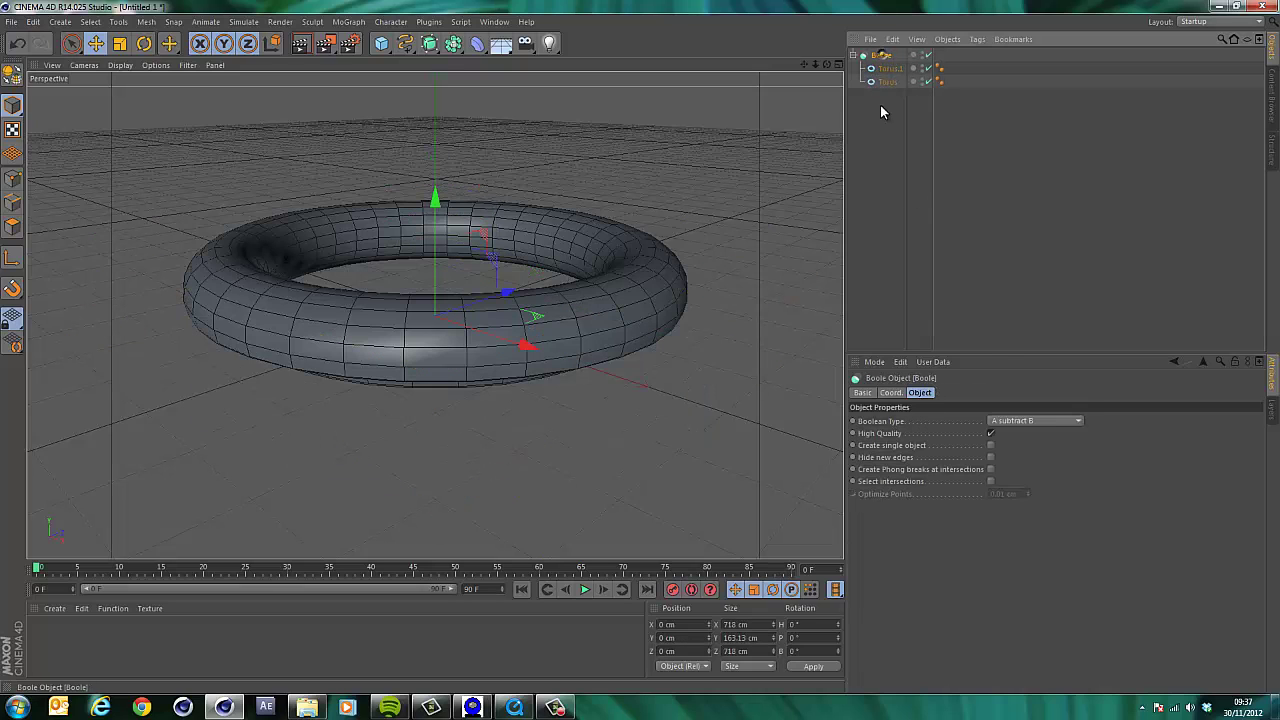
left_click(1046, 421)
left_click(1030, 445)
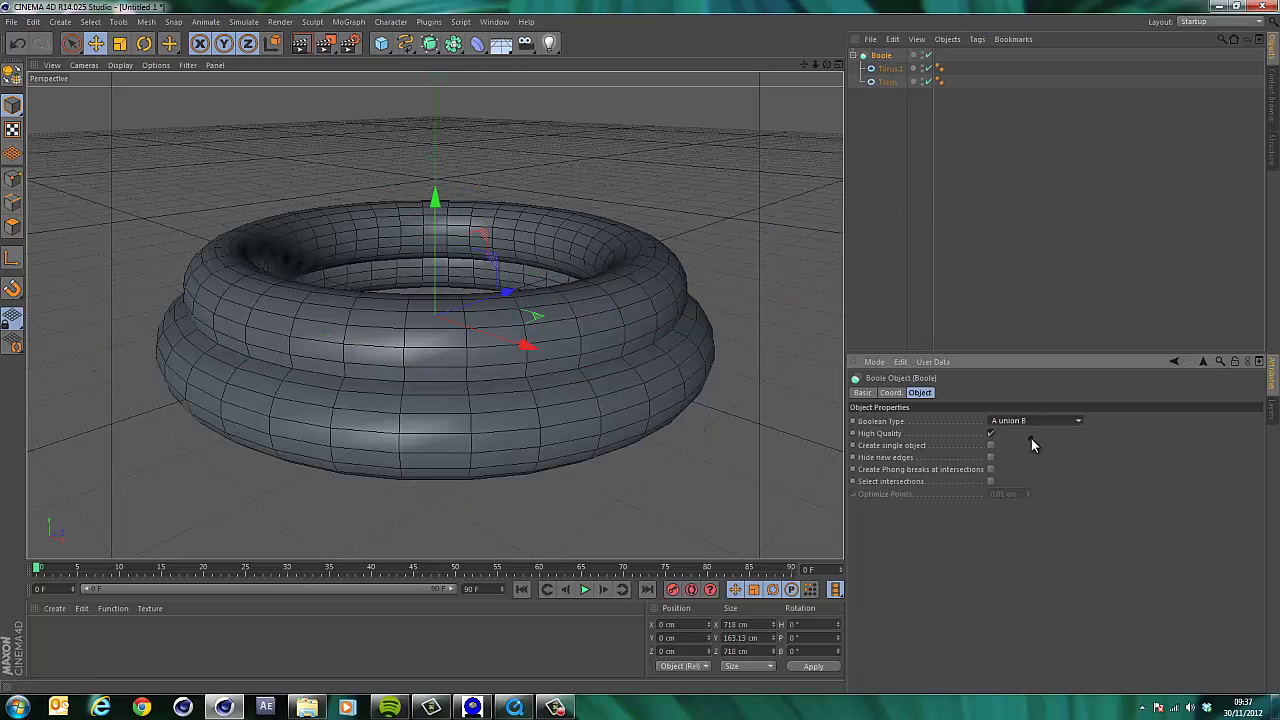
Make the Boole editable, connect it into one polygon object, and rename it 'Rubber Ring'
key("c")
left_click(853, 55)
left_click(888, 68)
left_click(880, 57)
key("Return")
type("Rubber Ring")
key("Return")
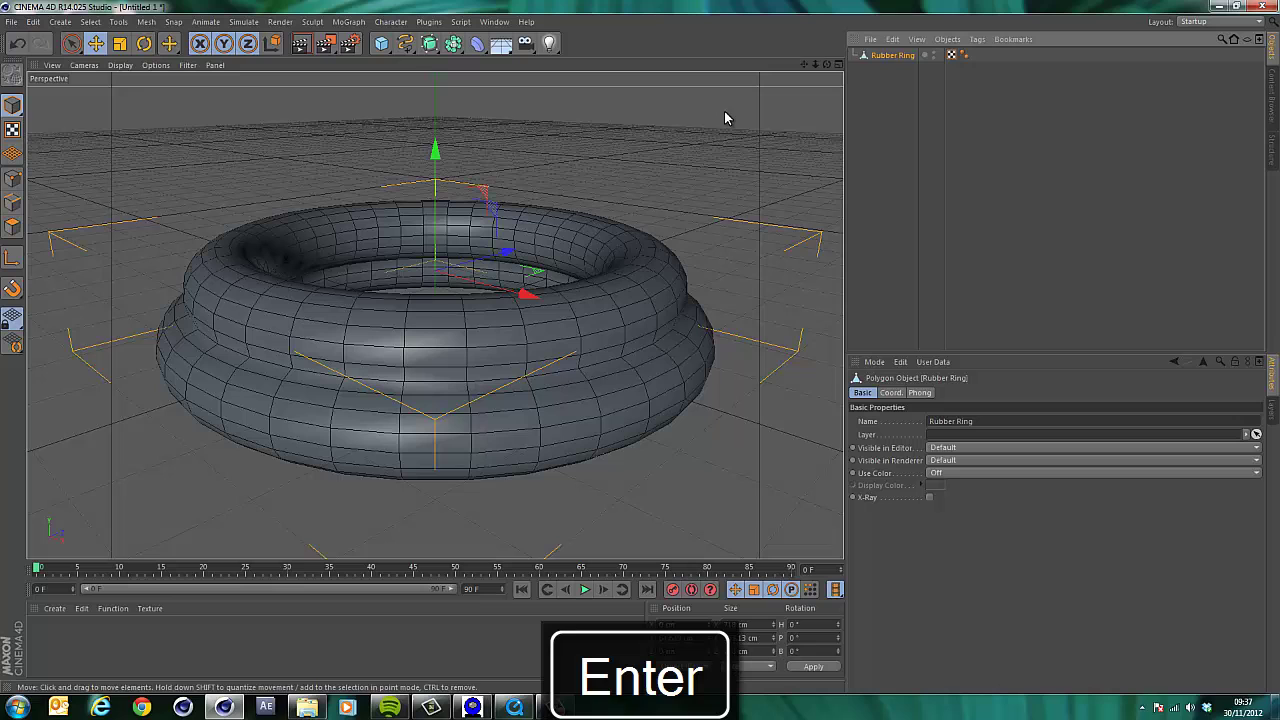
Raise the Rubber Ring and add a Rigid Body dynamics tag to it
left_click_drag(437, 149, 437, 108)
right_click(900, 58)
mouse_move(995, 159)
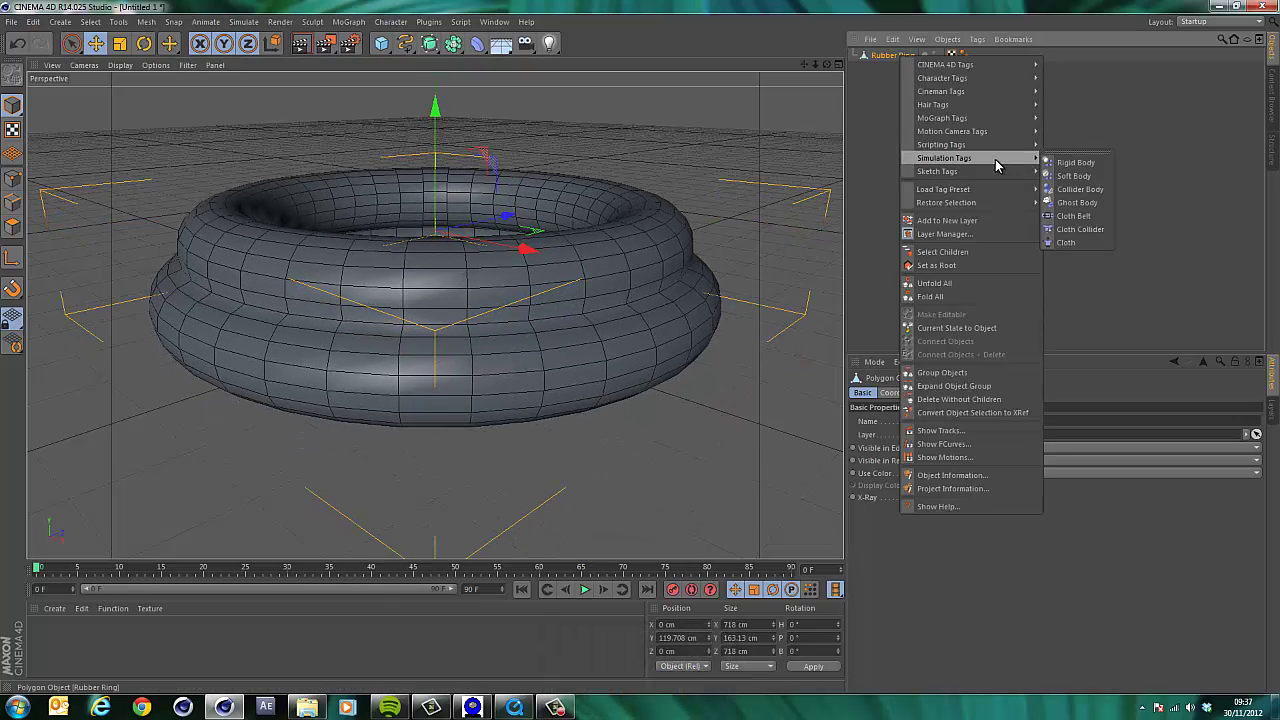
left_click(1076, 163)
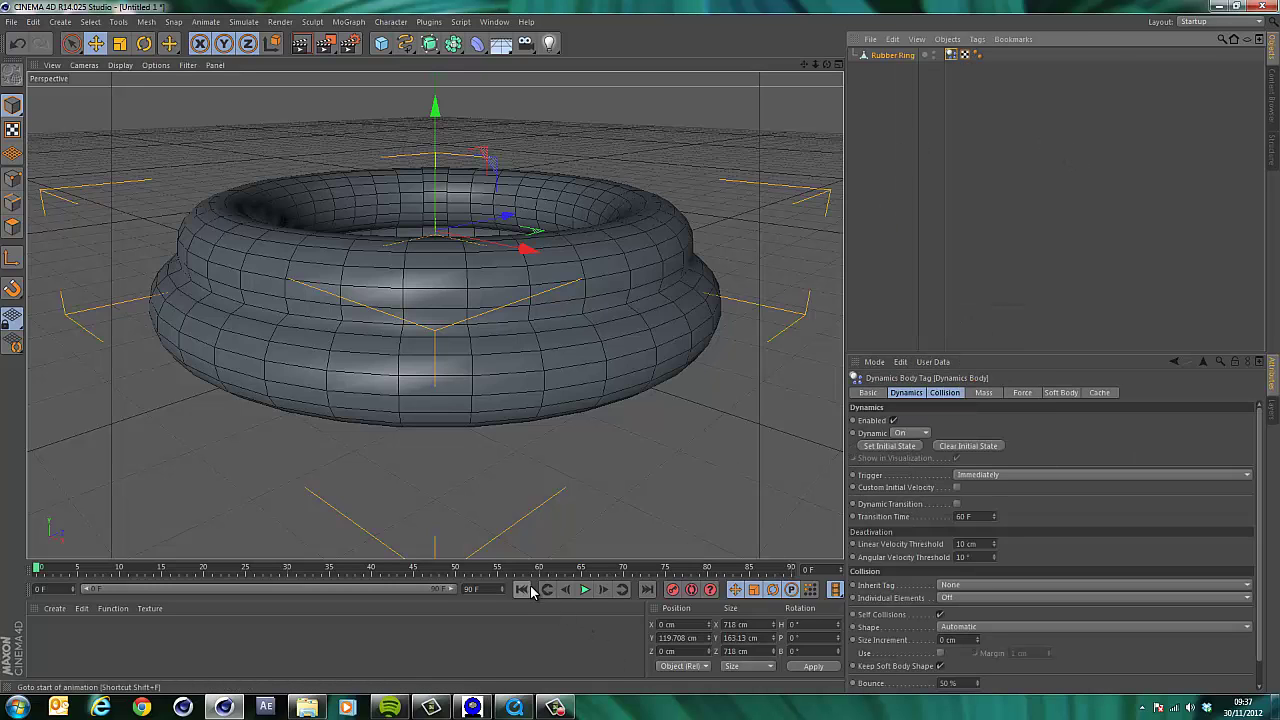
Play the simulation to watch the ring drop, then rewind to the first frame
left_click(584, 590)
left_click(584, 590)
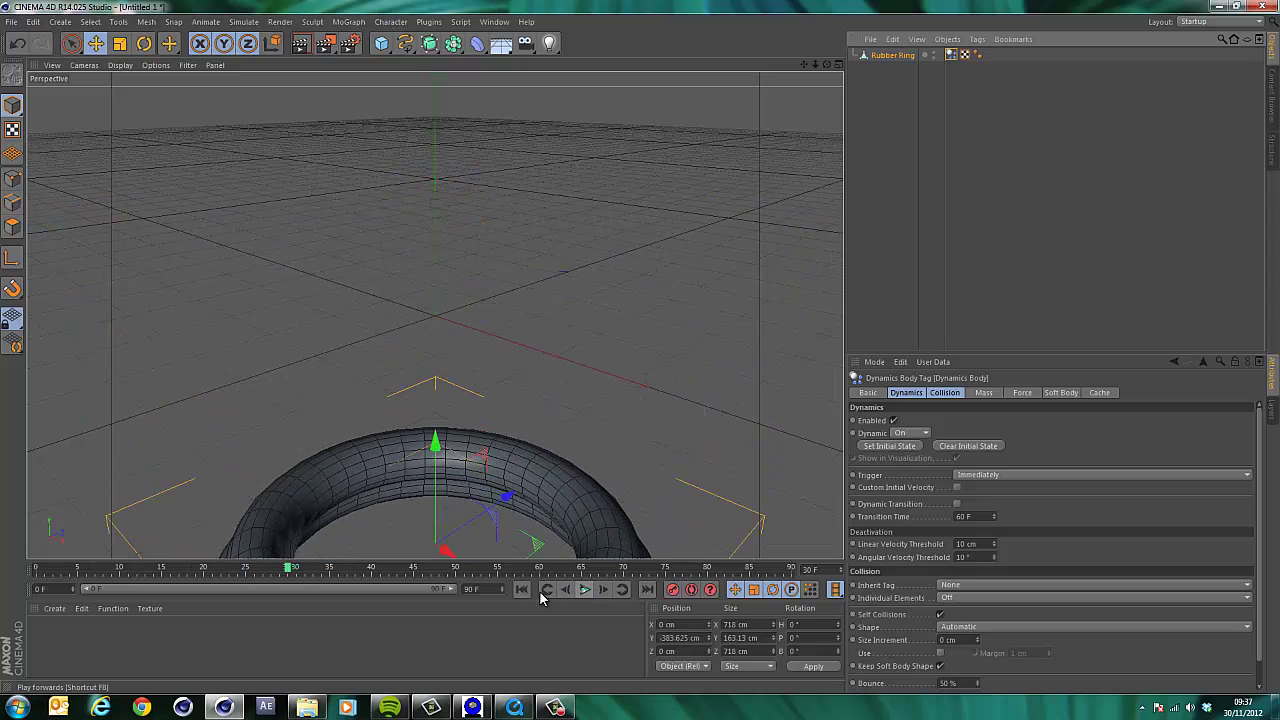
left_click(521, 590)
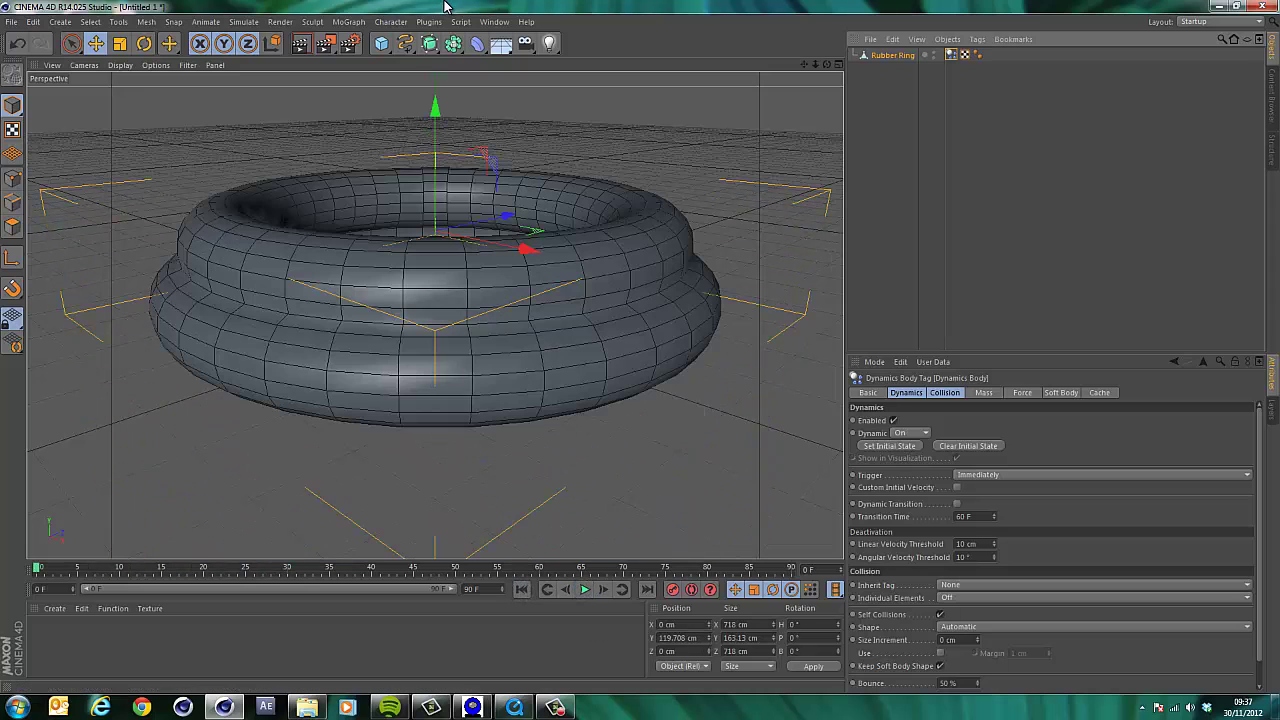
left_click(494, 22)
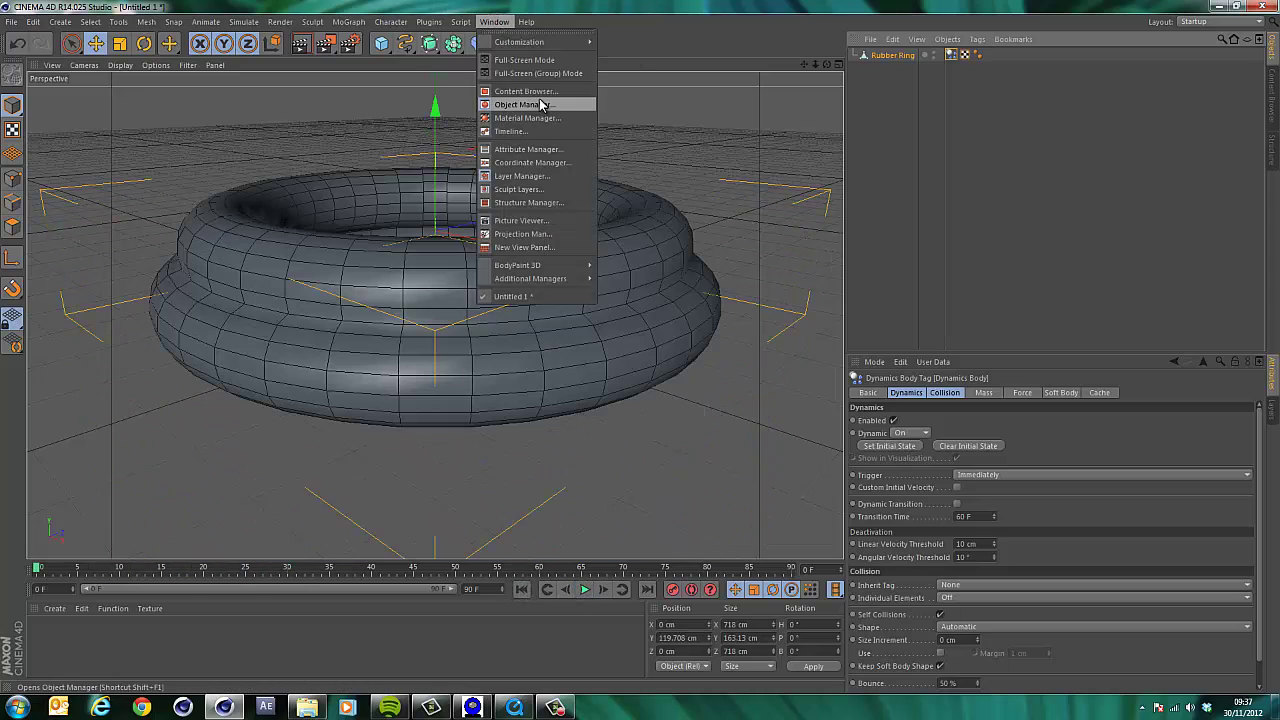
Load Infidio_Pro_V1.1.c4d from the Content Browser, keep Rubber Ring top-level, and show the studio's Physics group
left_click(540, 93)
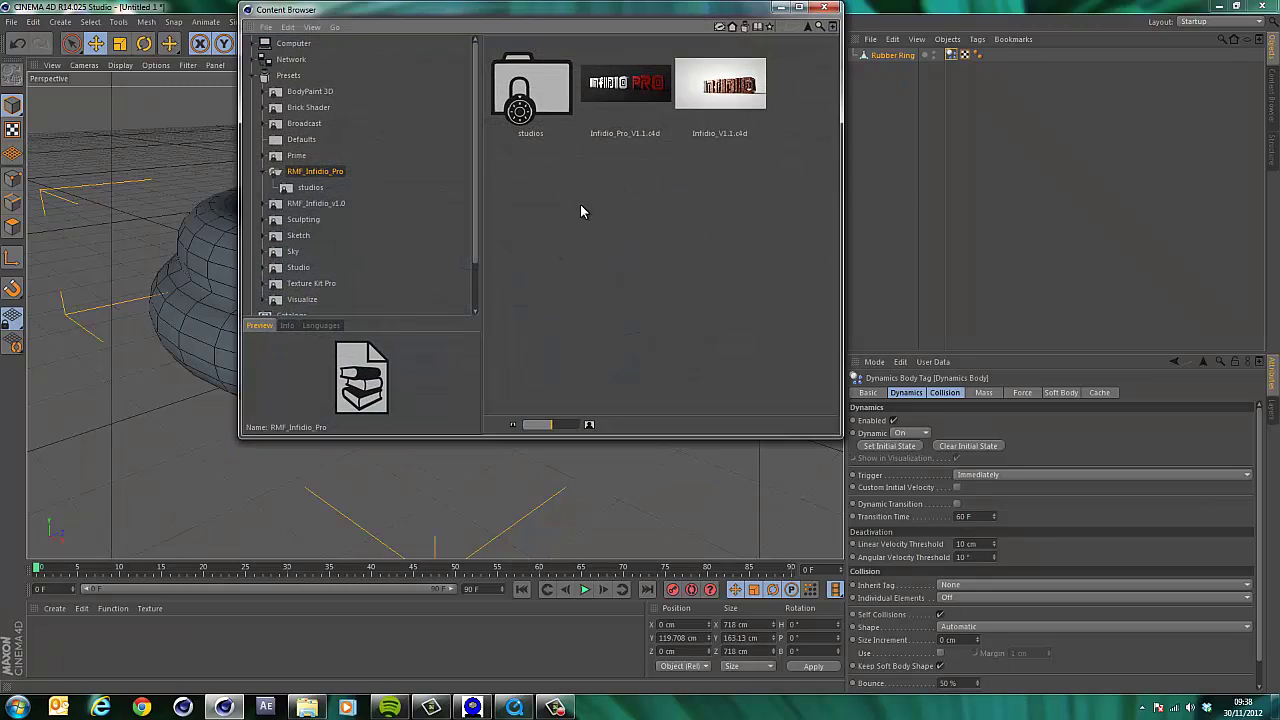
left_click(617, 85)
left_click_drag(887, 93, 887, 93)
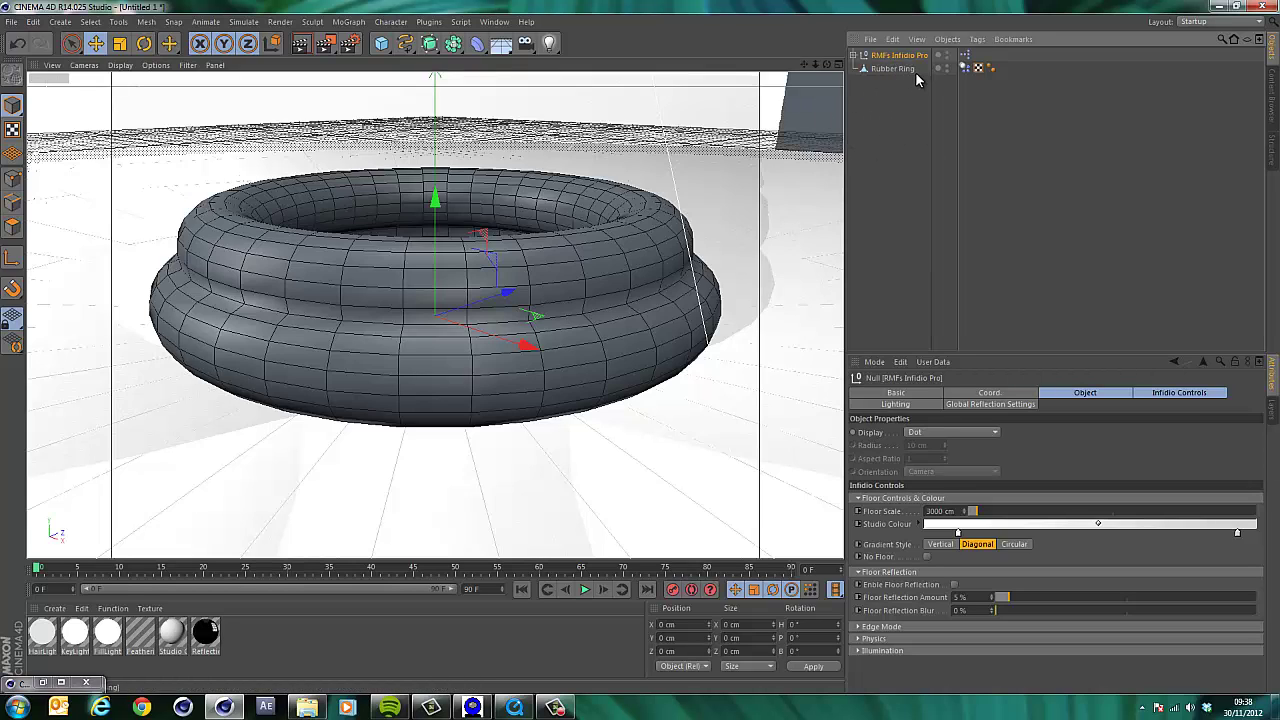
mouse_move(916, 72)
left_mouse_down()
mouse_move(964, 58)
mouse_move(925, 51)
left_mouse_up()
left_click(857, 639)
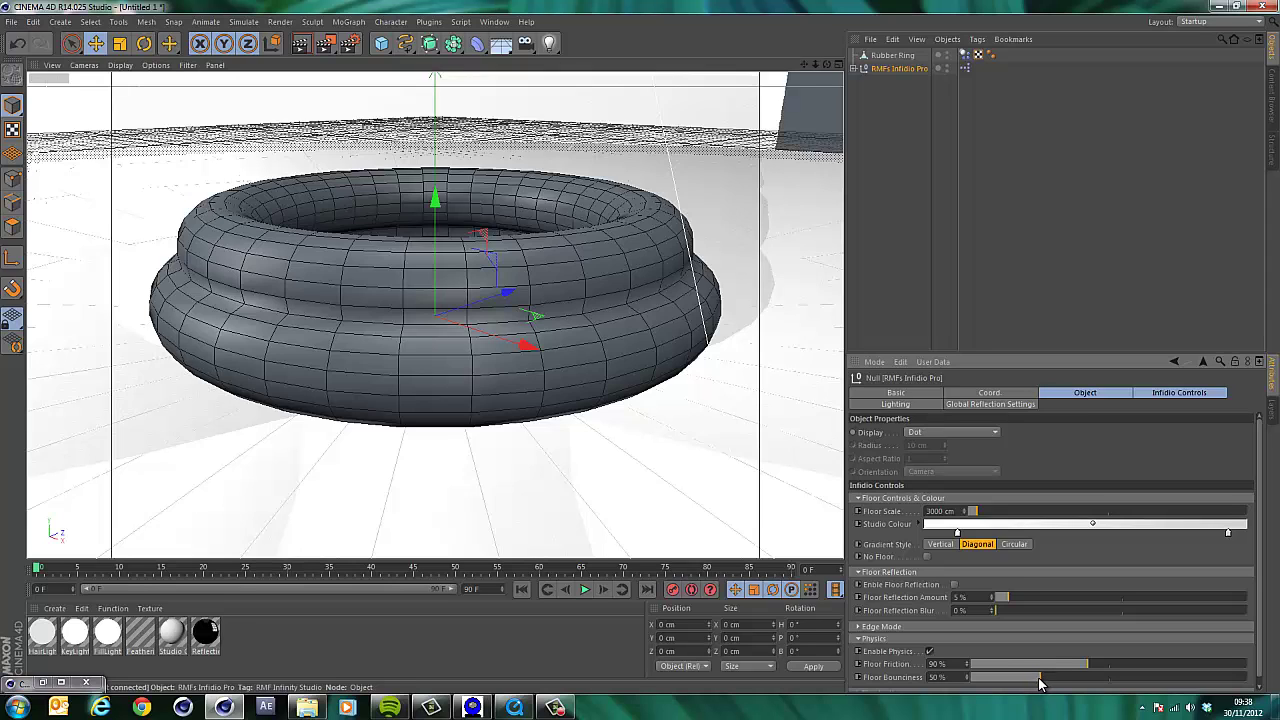
Lift the Rubber Ring higher above the floor and play a test drop
left_click(857, 639)
left_click(449, 348)
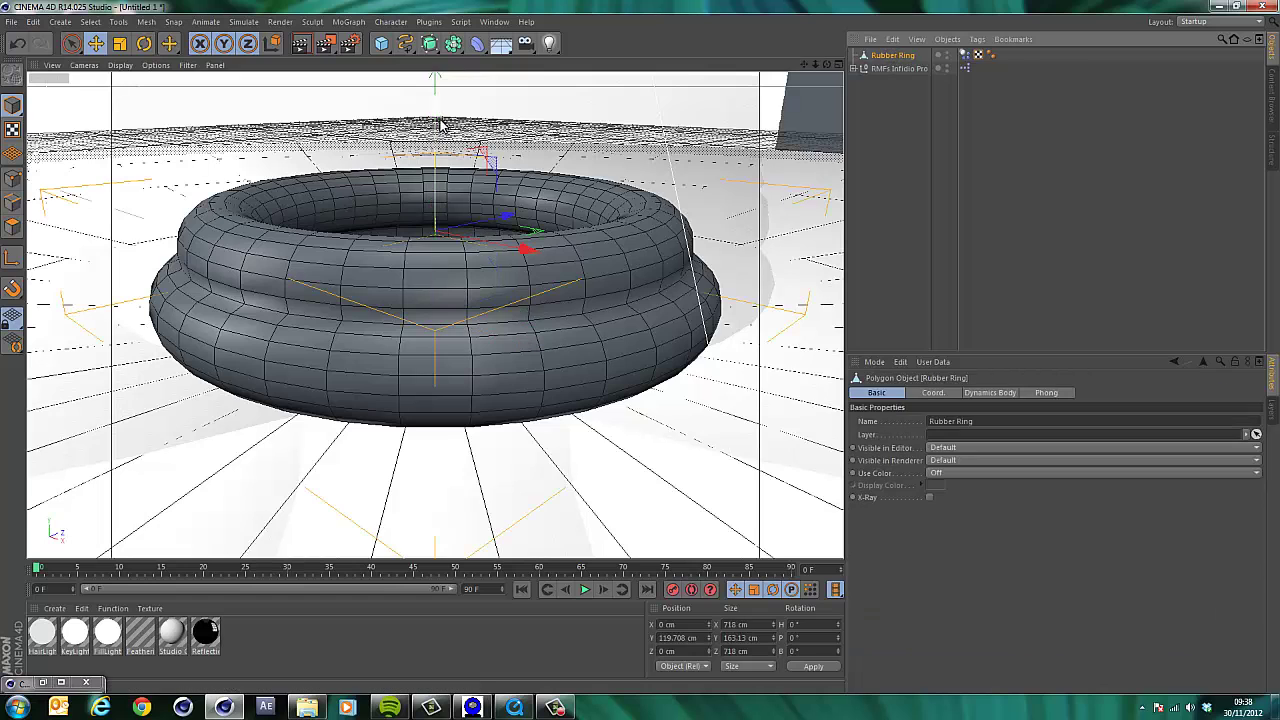
left_click_drag(440, 124, 643, 349)
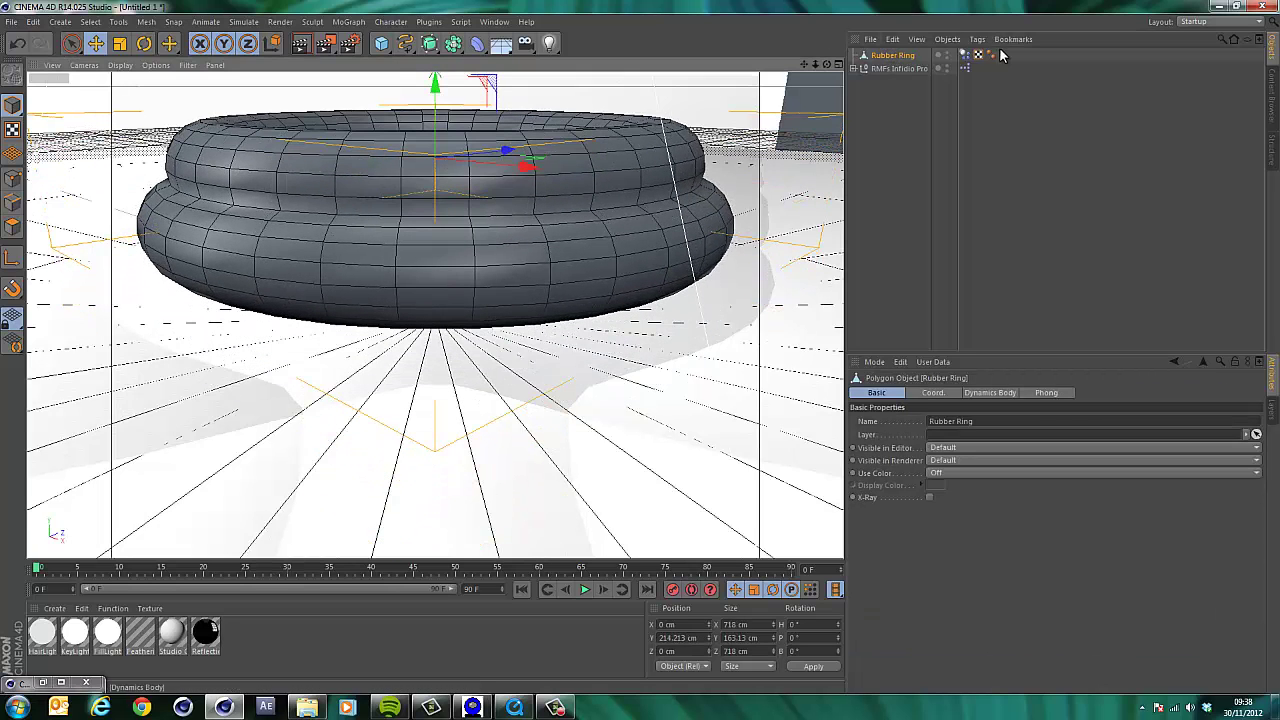
left_click(965, 54)
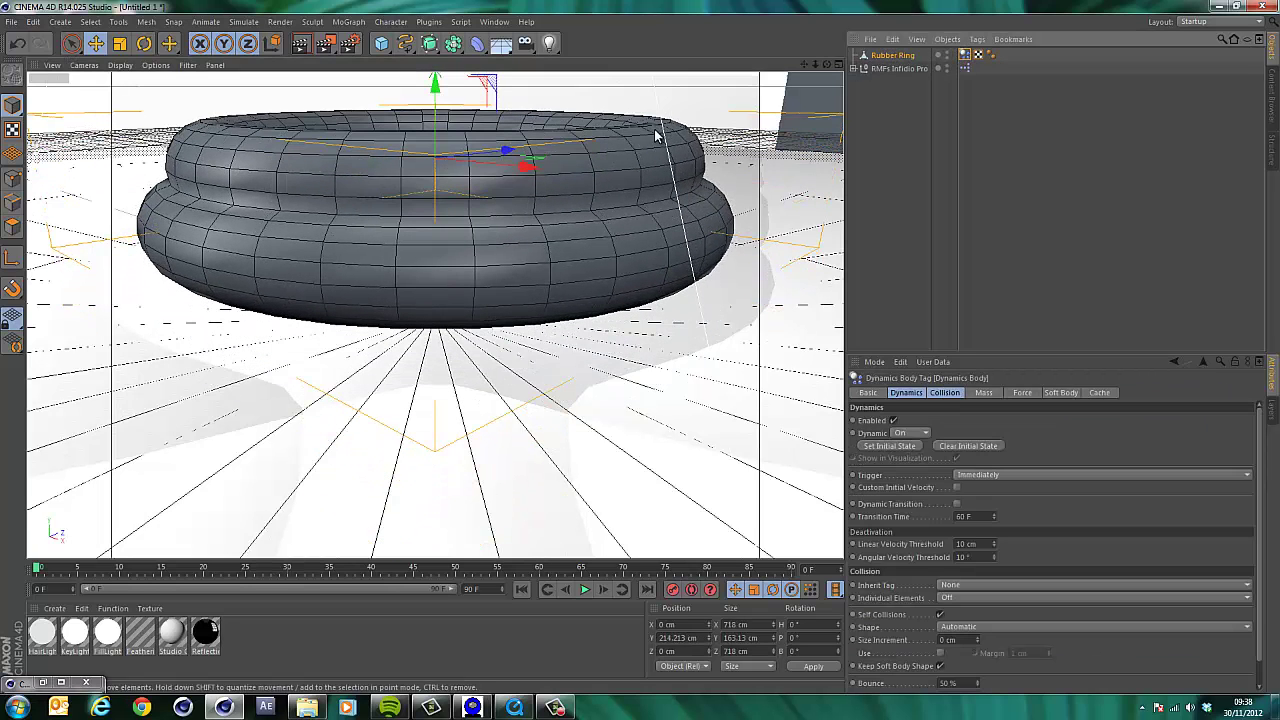
left_click(584, 590)
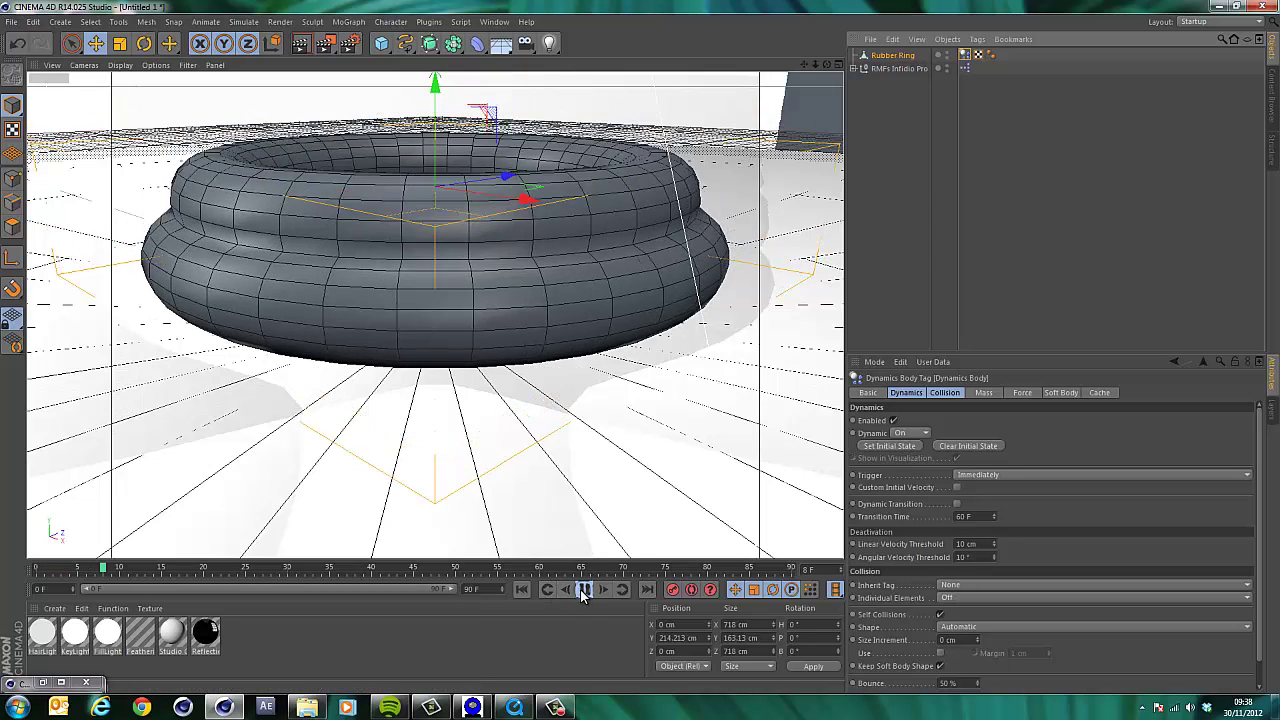
left_click(584, 590)
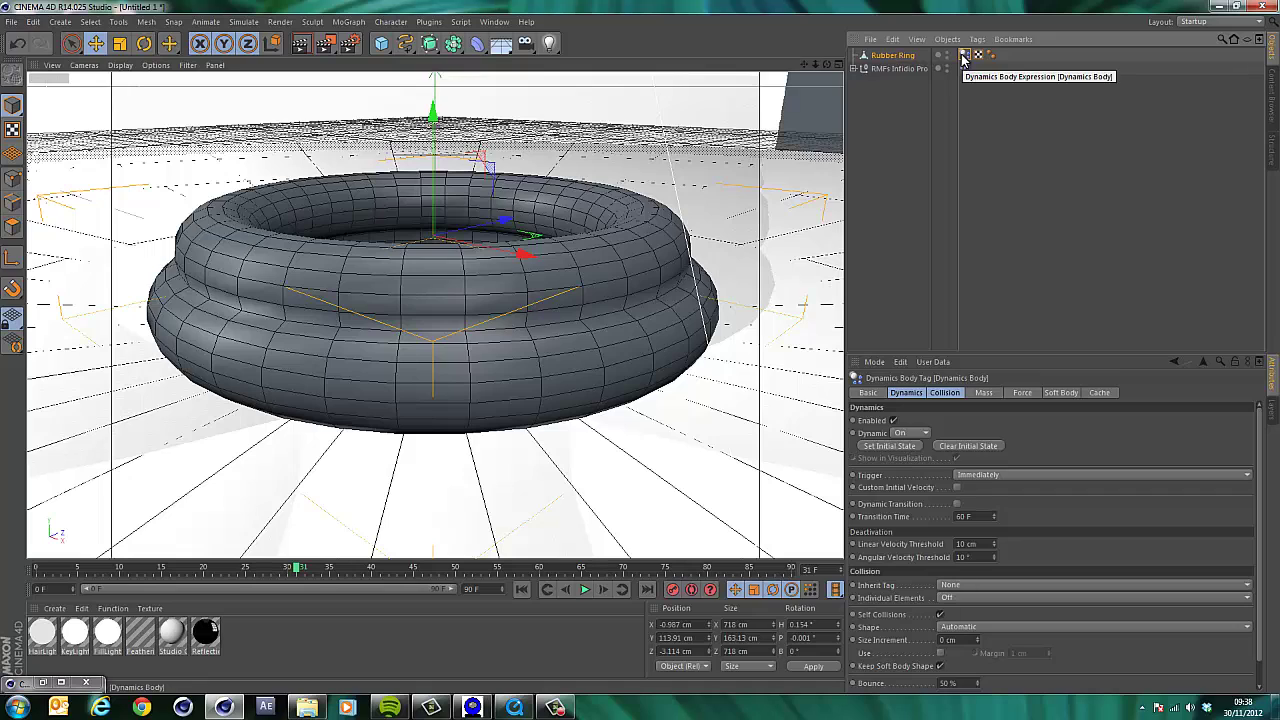
Copy the dynamics tag onto the Infidio Pro studio and set the ring's collision Bounce to 100%
left_click_drag(963, 57, 964, 68, "ctrl")
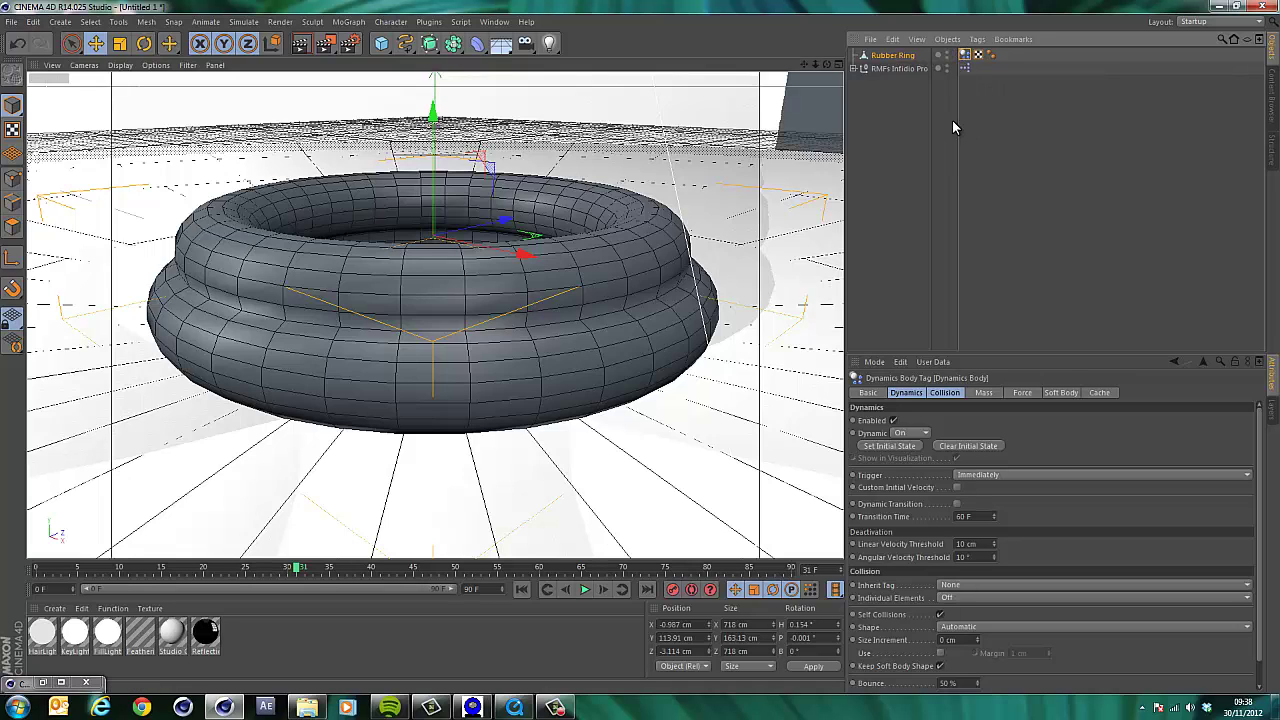
left_click(944, 393)
key("0")
key("Return")
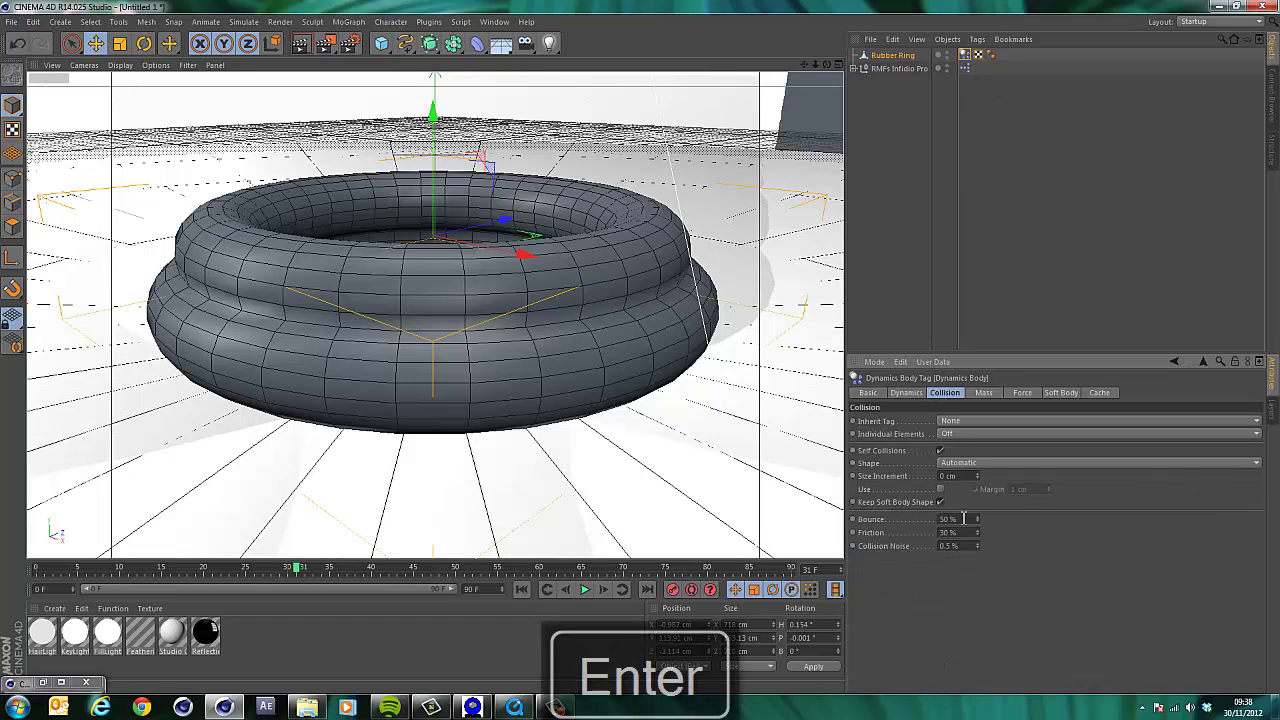
left_click(960, 518)
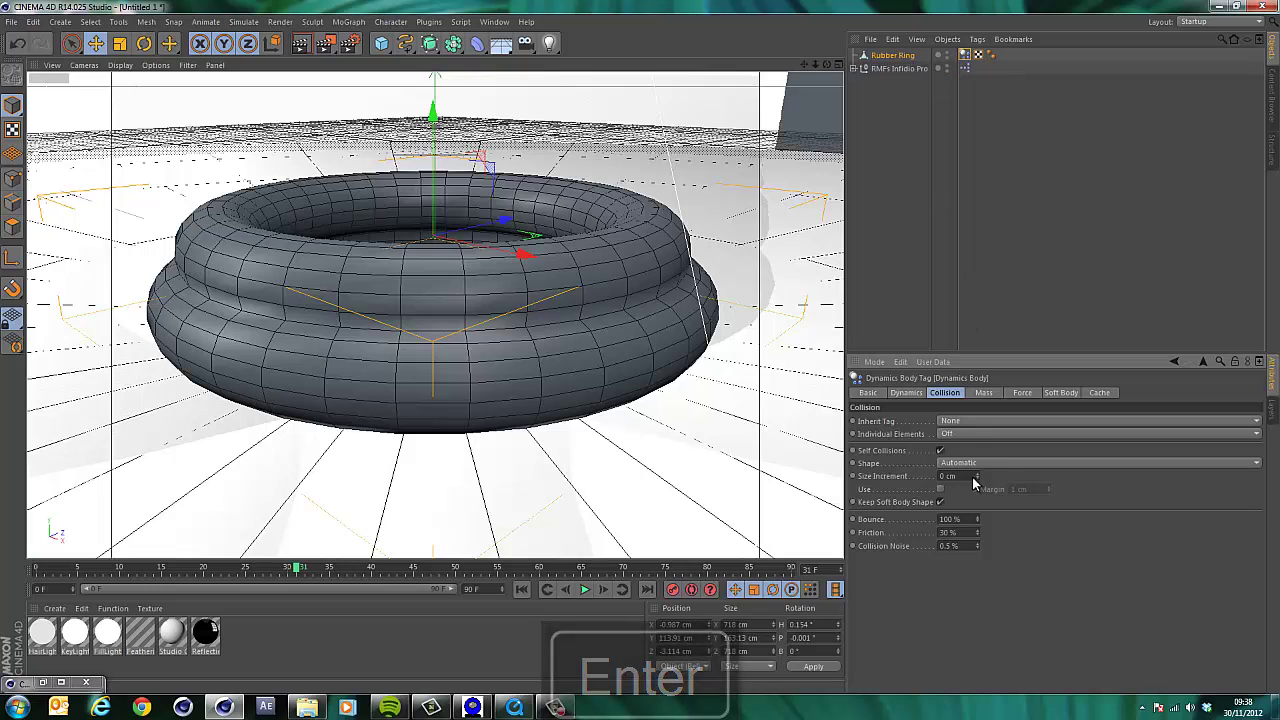
Set the ring's soft body Shear 0, Flexion 100, Stiffness 100, then replay the simulation
left_click(1064, 393)
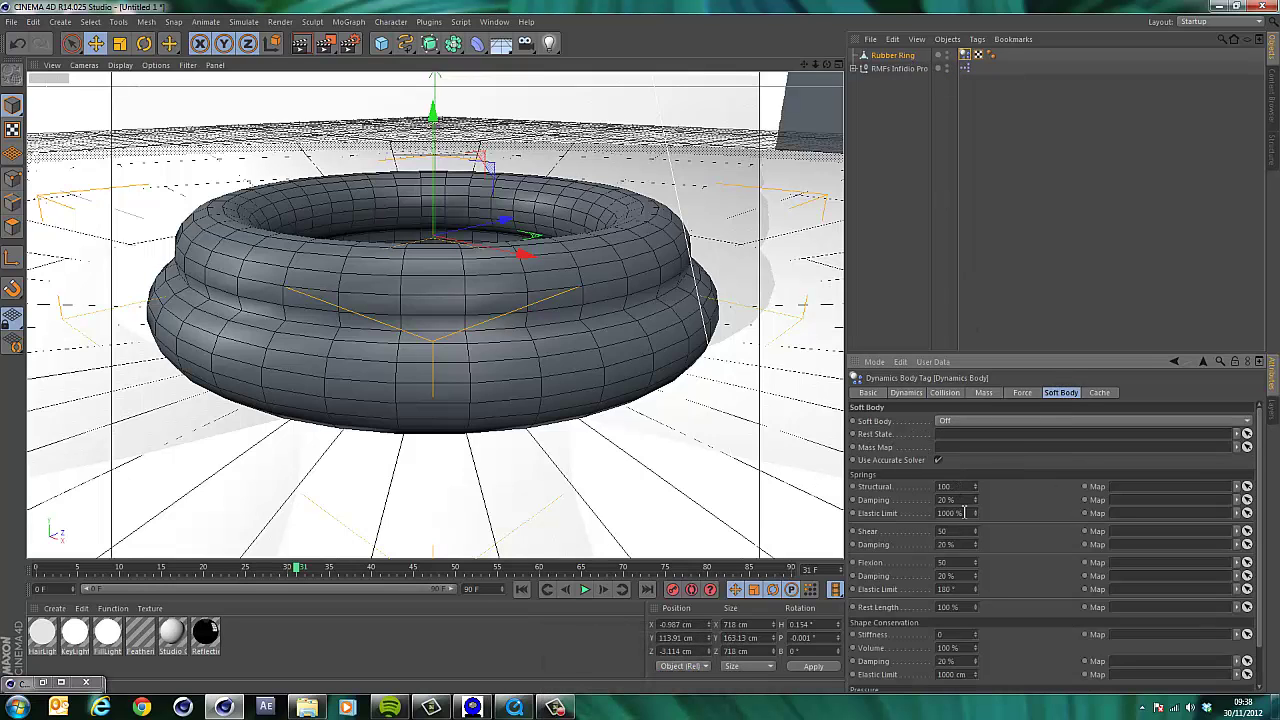
left_click(955, 531)
type("0")
type("100")
type("100")
left_click(522, 589)
left_click(585, 589)
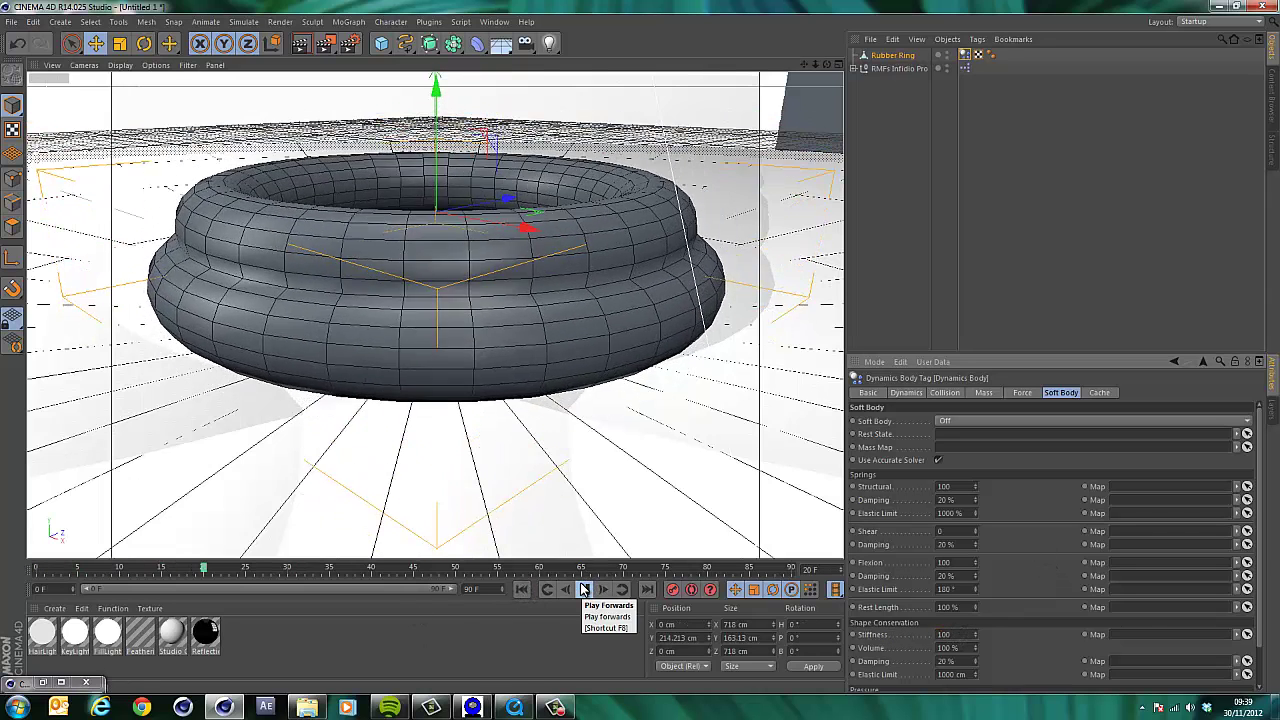
left_click(584, 589)
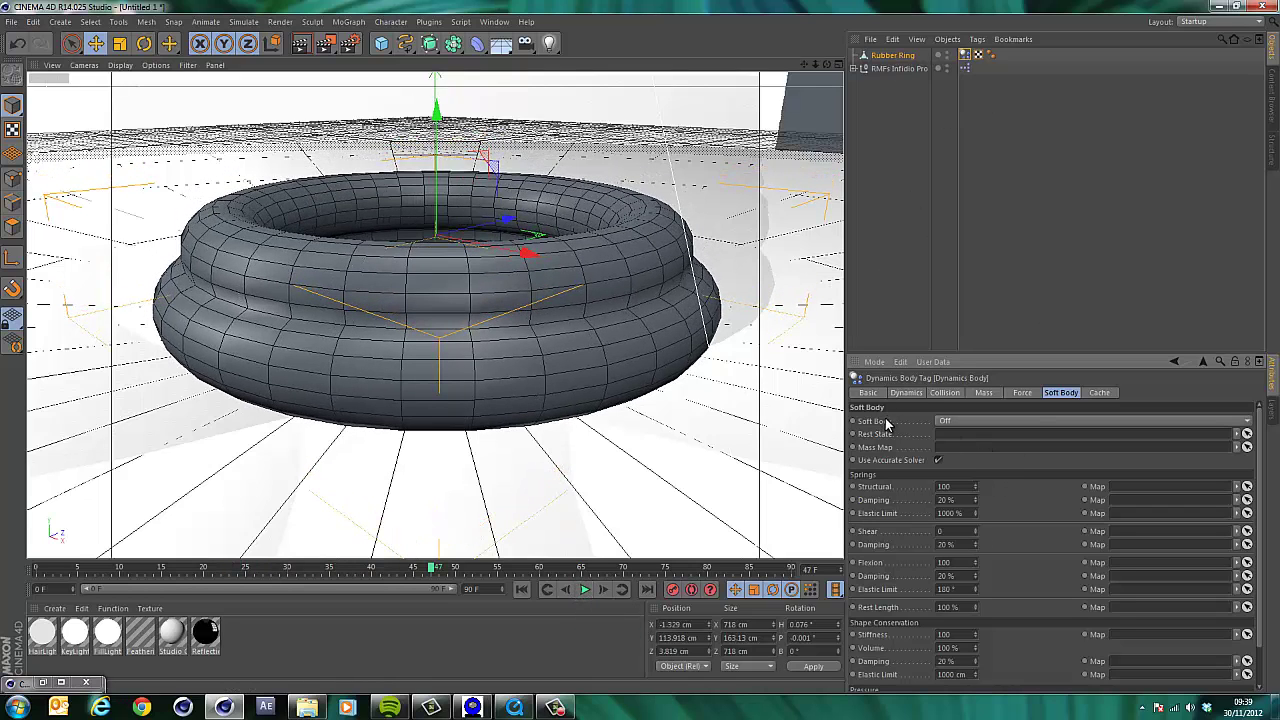
Set Soft Body to Made of Polygons/Lines, then rewind and play the simulation
left_click(970, 420)
left_click(968, 448)
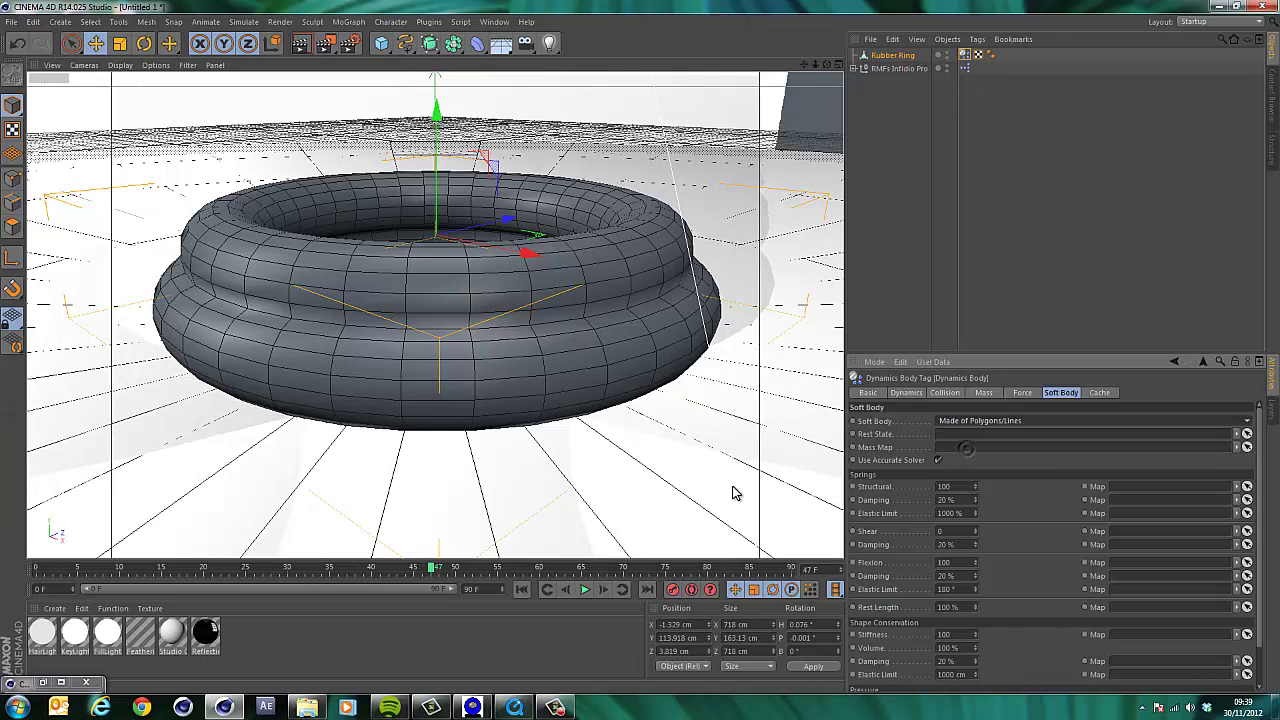
left_click(521, 589)
left_click(584, 589)
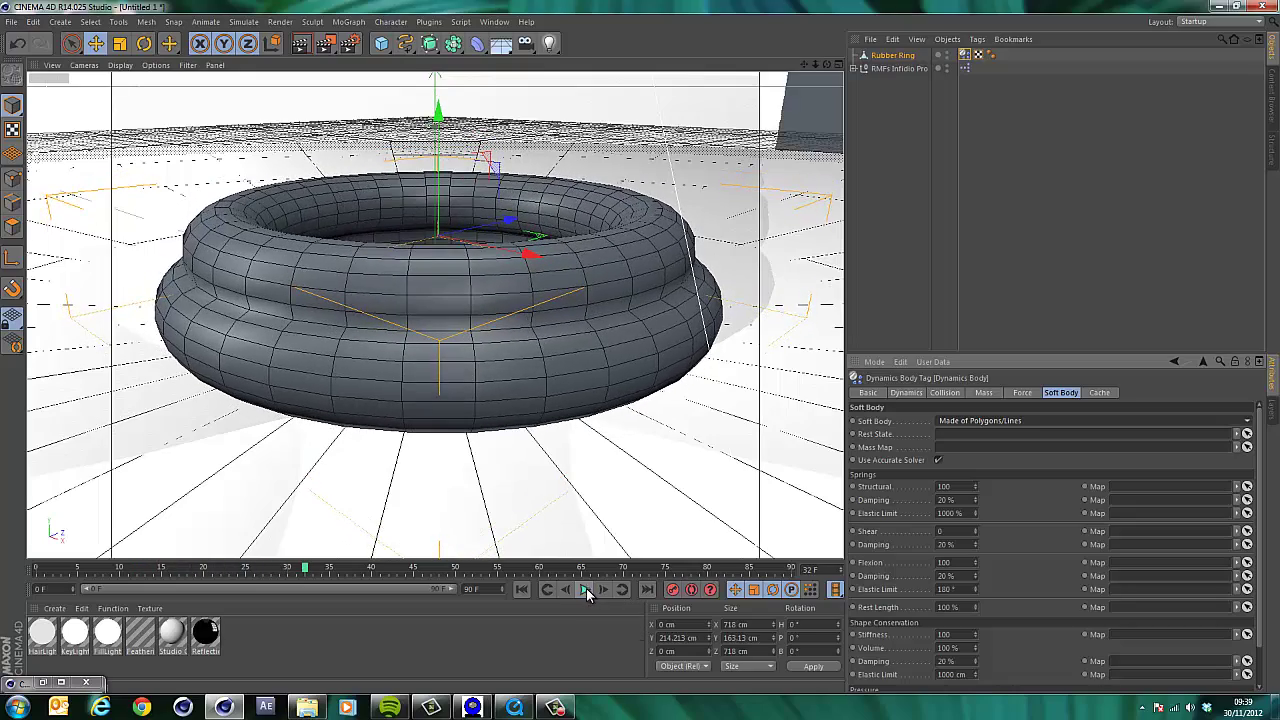
left_click(587, 594)
left_click_drag(643, 357, 600, 300, "alt")
left_click_drag(372, 41, 651, 63)
left_click_drag(428, 252, 430, 140)
key("r")
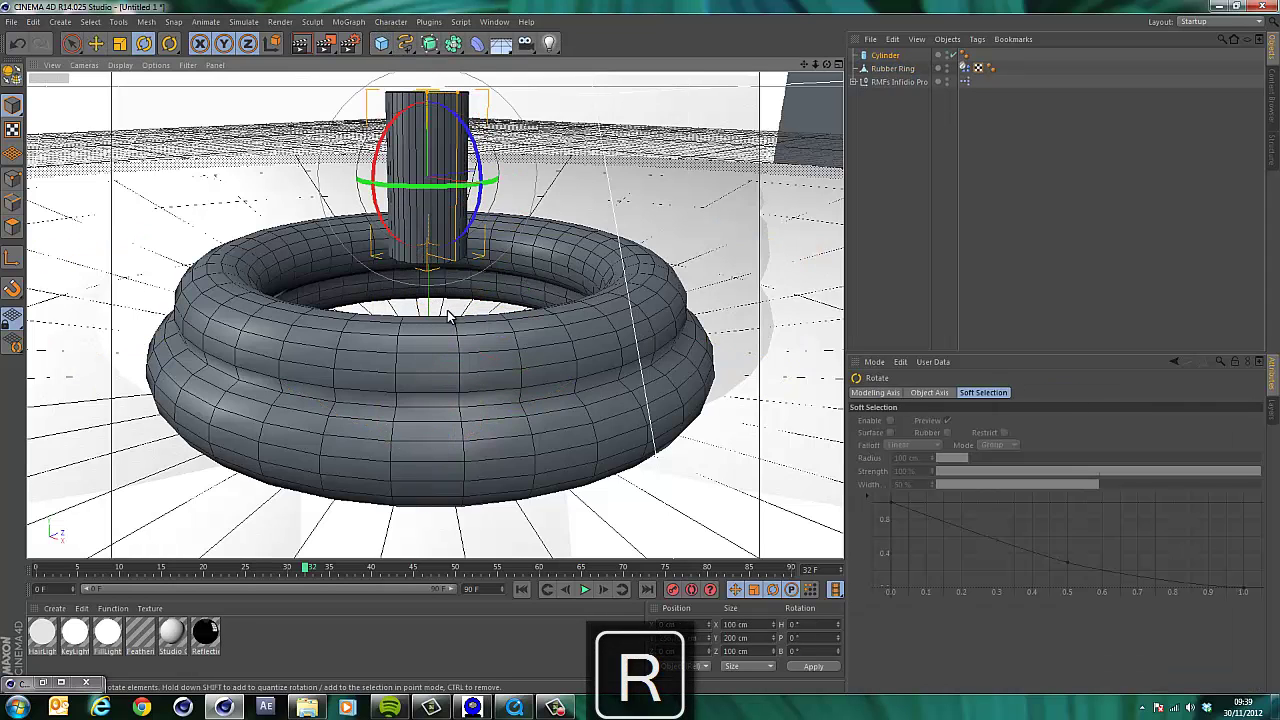
key("space")
left_click_drag(480, 214, 702, 214)
left_click_drag(427, 287, 429, 223)
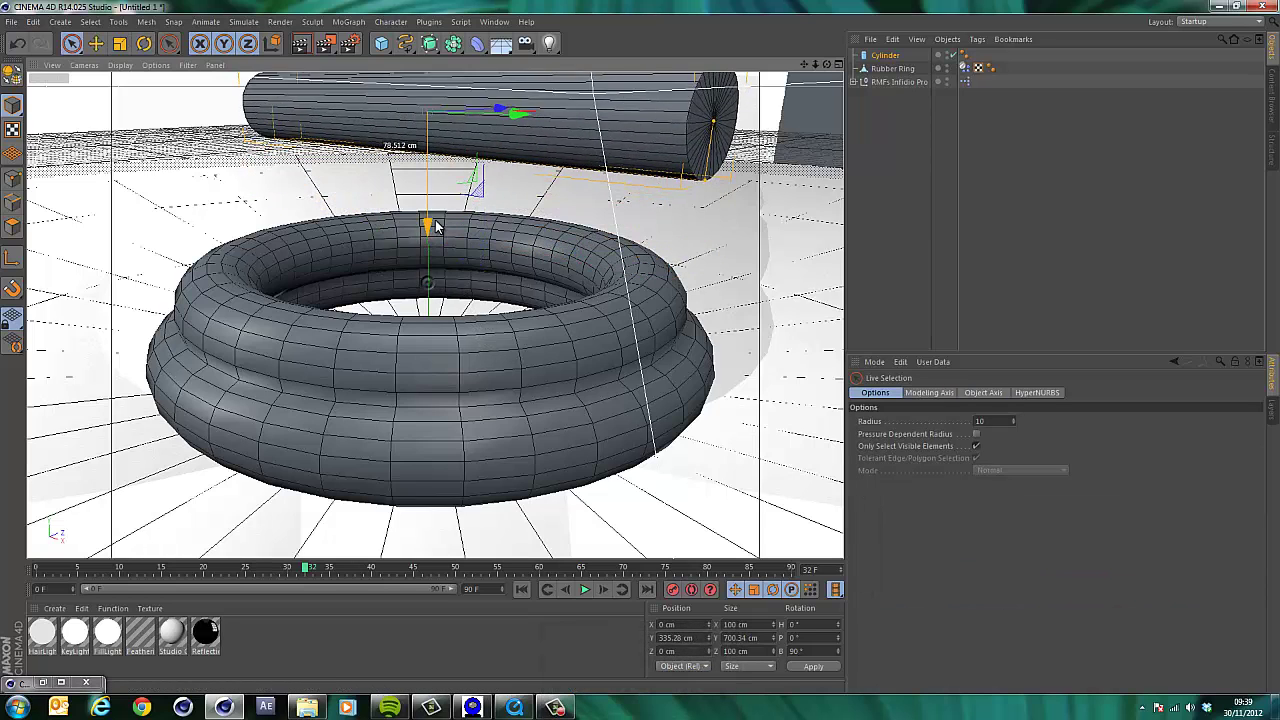
left_click(521, 589)
right_click(880, 60)
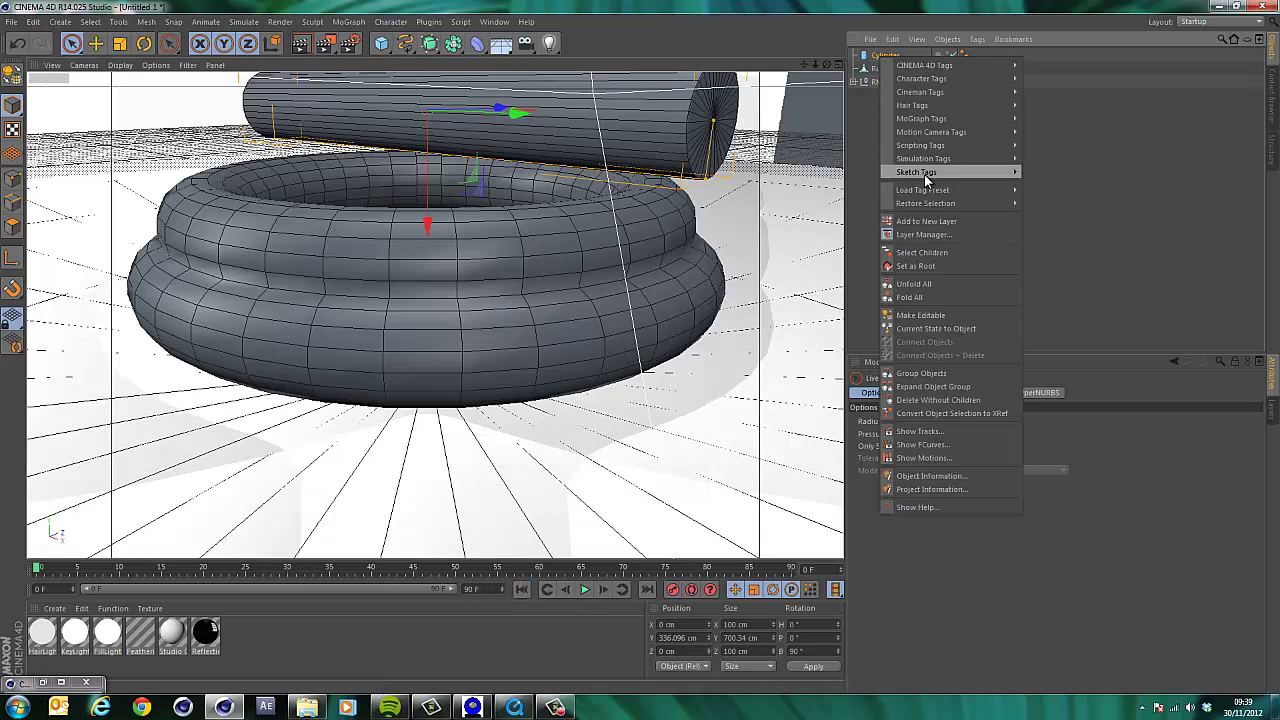
mouse_move(938, 158)
left_click(1040, 171)
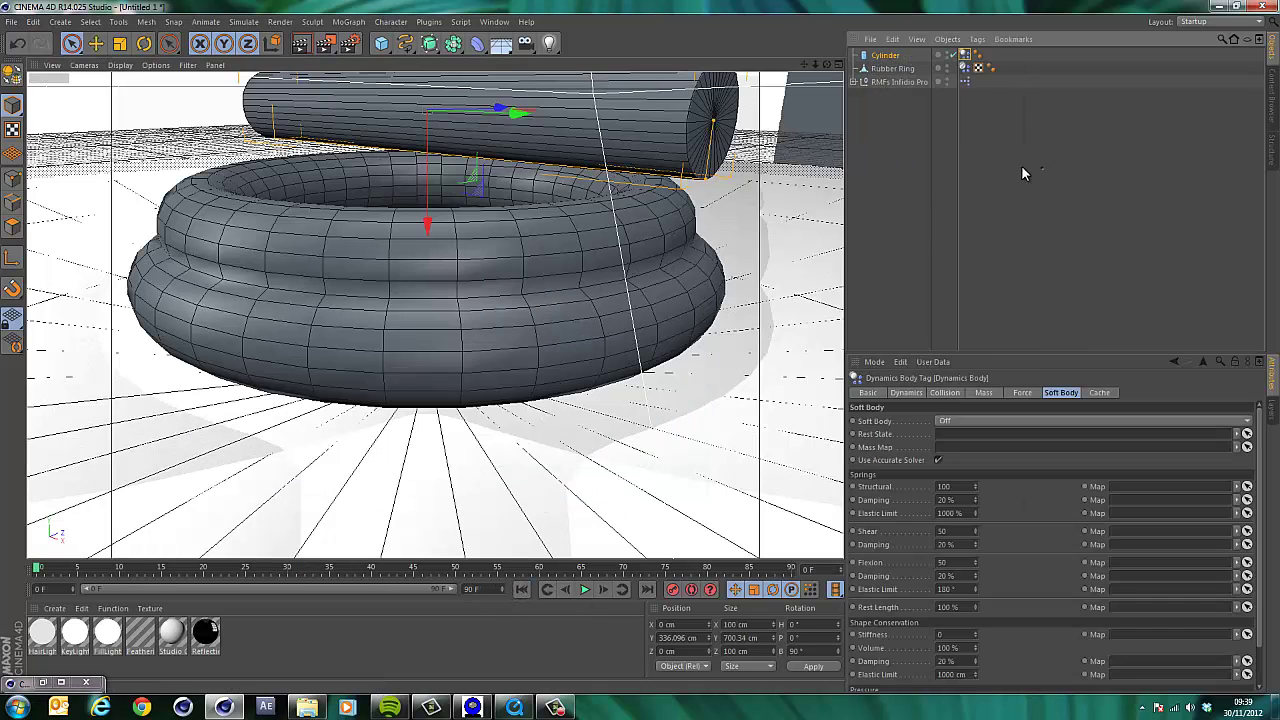
left_click(585, 589)
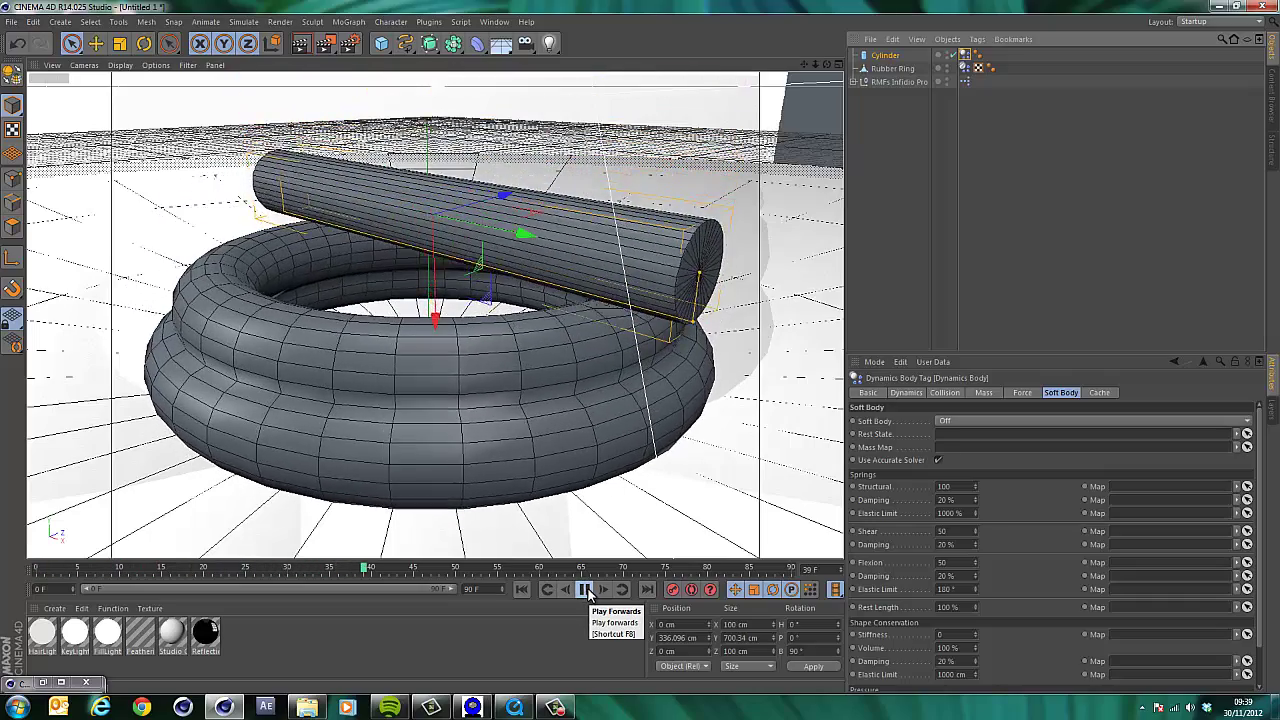
key("Delete")
left_click(585, 589)
left_click(521, 589)
left_click(885, 55)
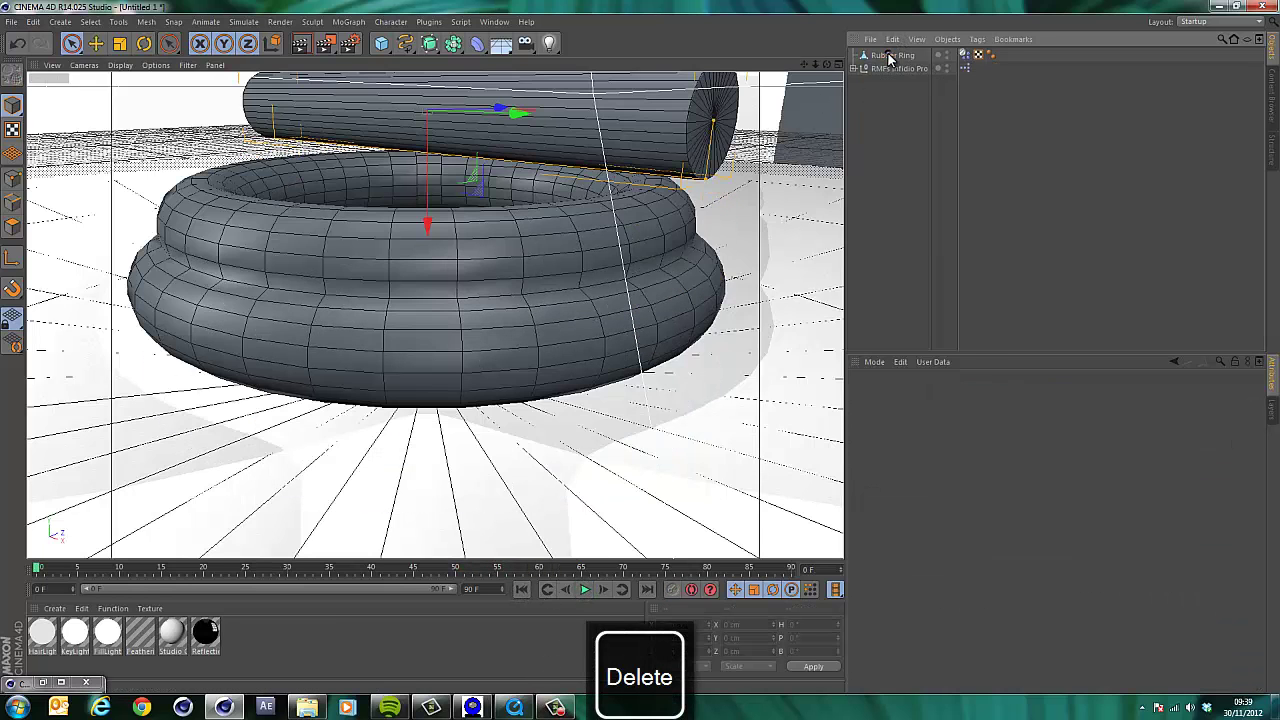
key("Delete")
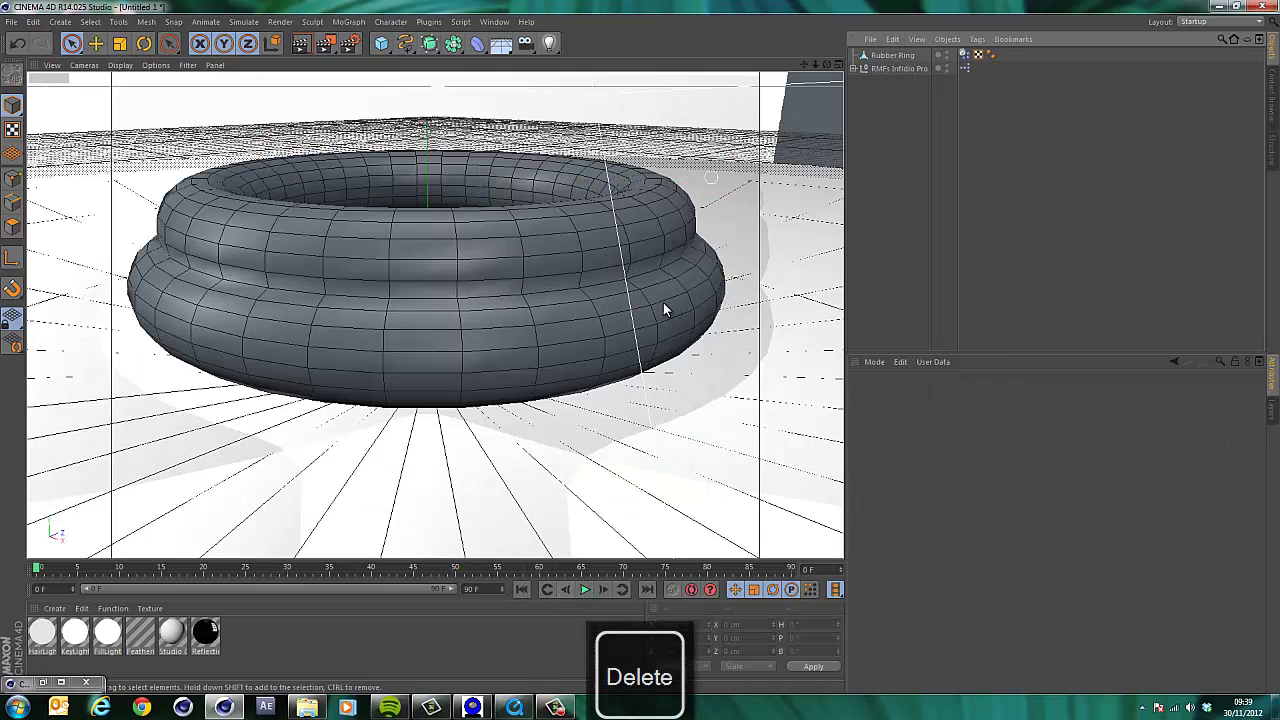
Lower the Rubber Ring toward the floor, play to frame 19, zoom out, and render the view
left_click(892, 55)
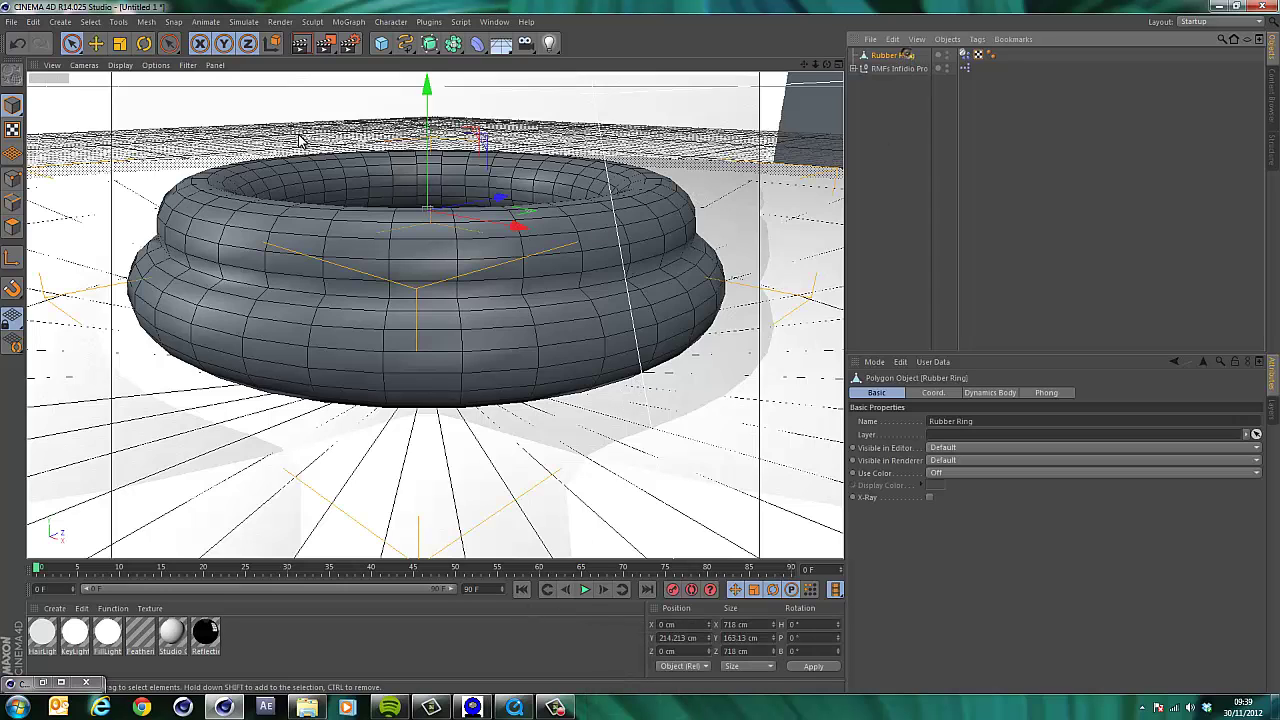
left_click_drag(427, 88, 430, 150)
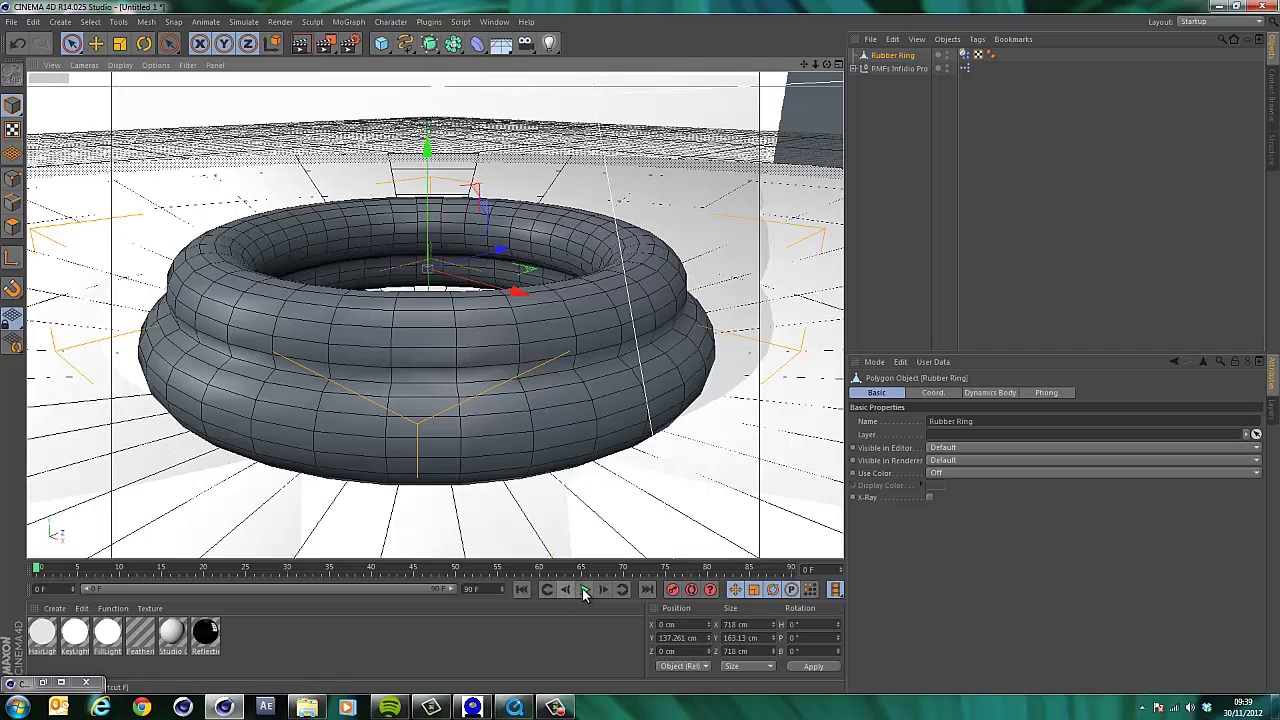
left_click(585, 589)
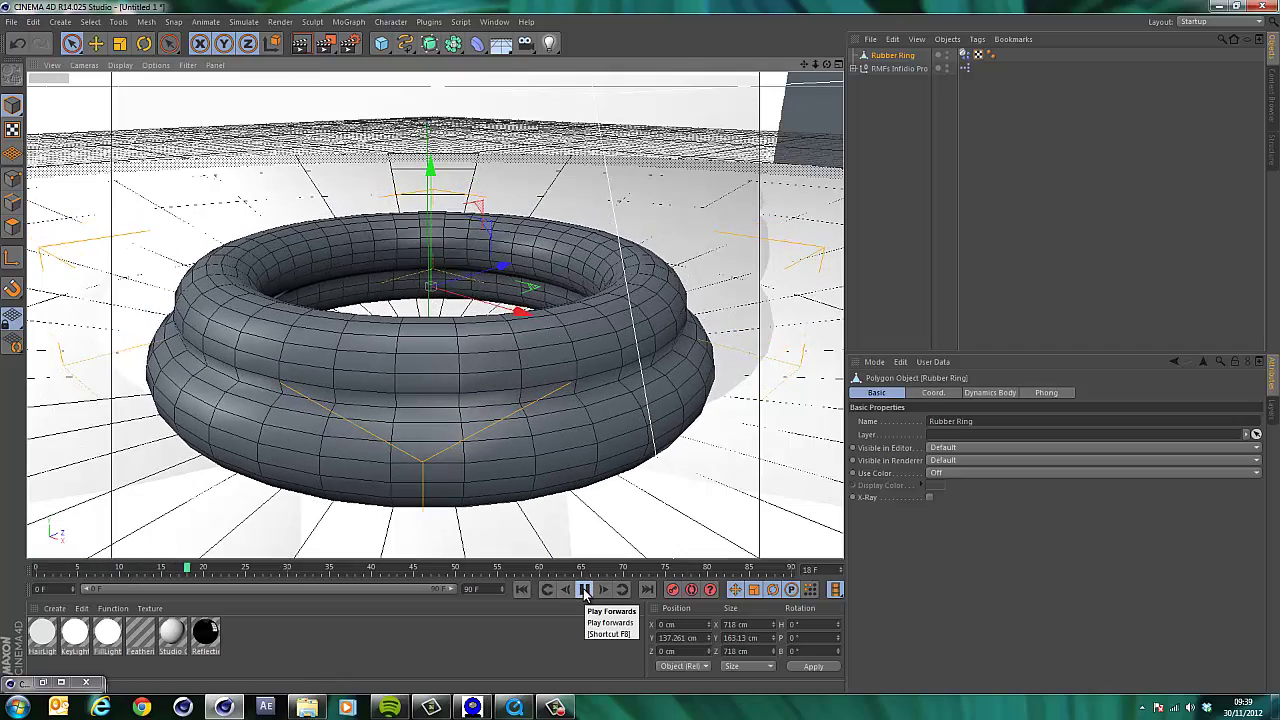
left_click_drag(815, 66, 640, 70)
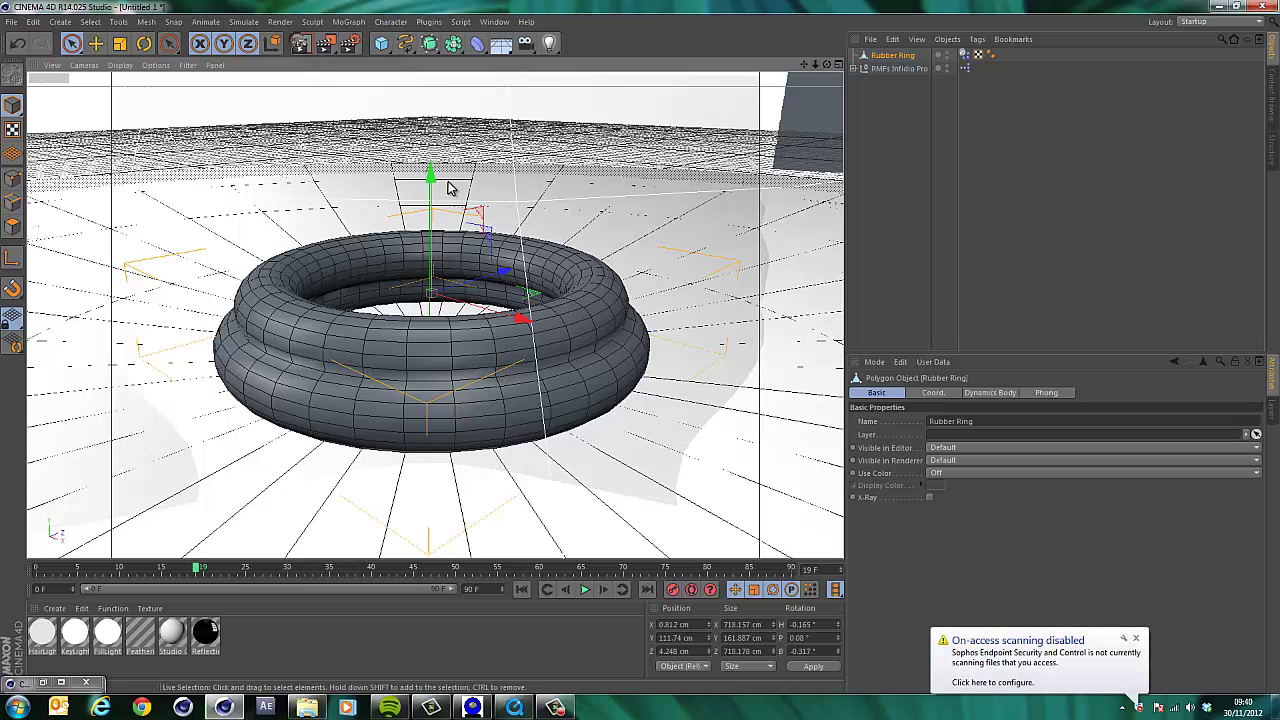
key("ctrl+r")
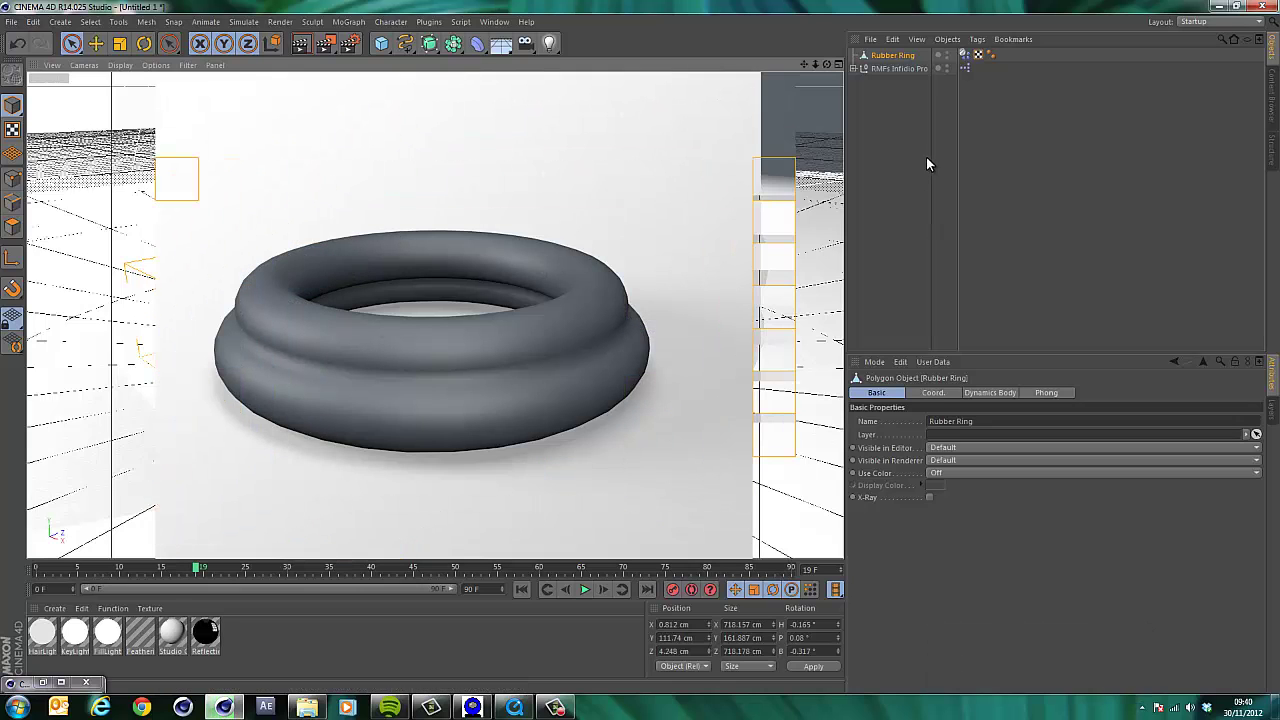
left_click(900, 68)
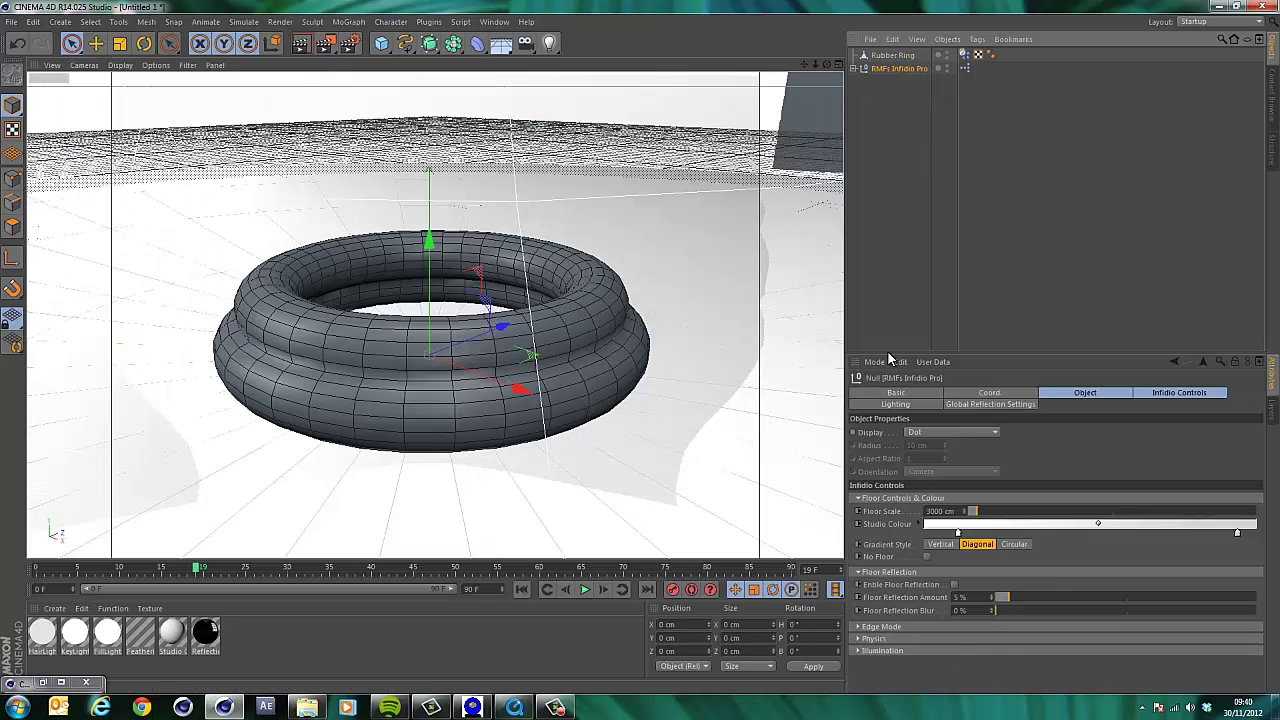
left_click(905, 404)
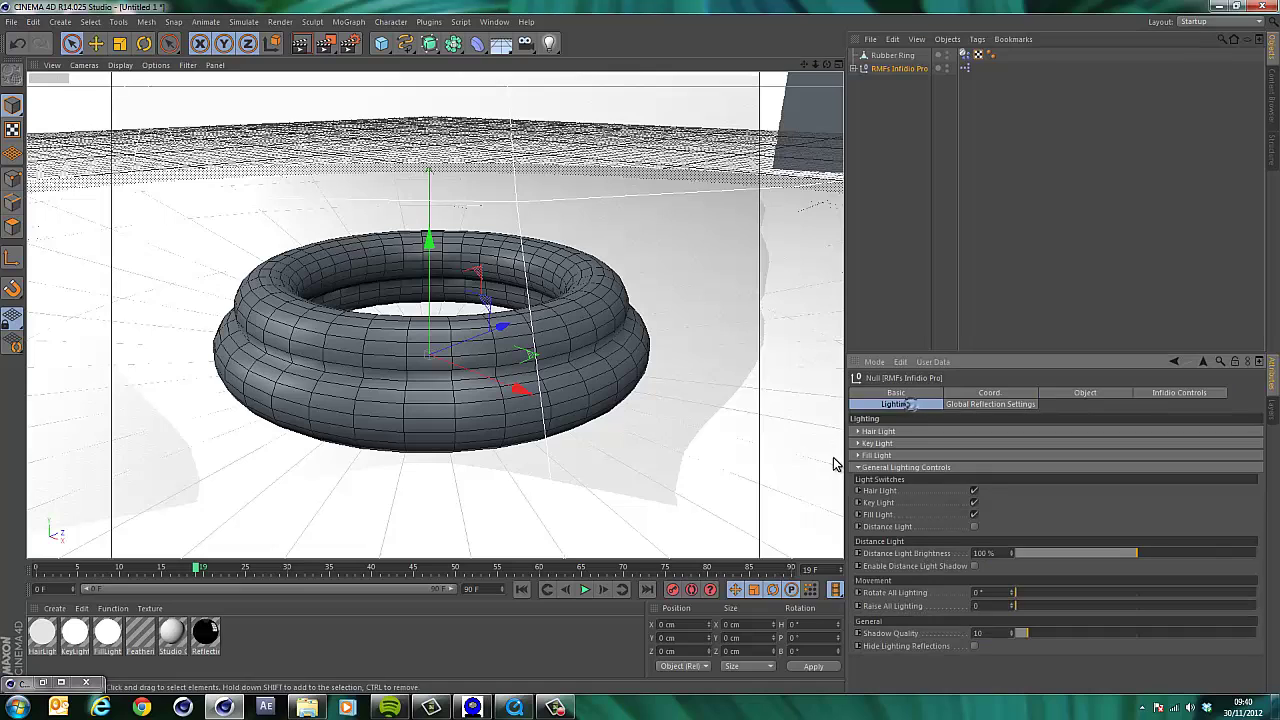
left_click(858, 455)
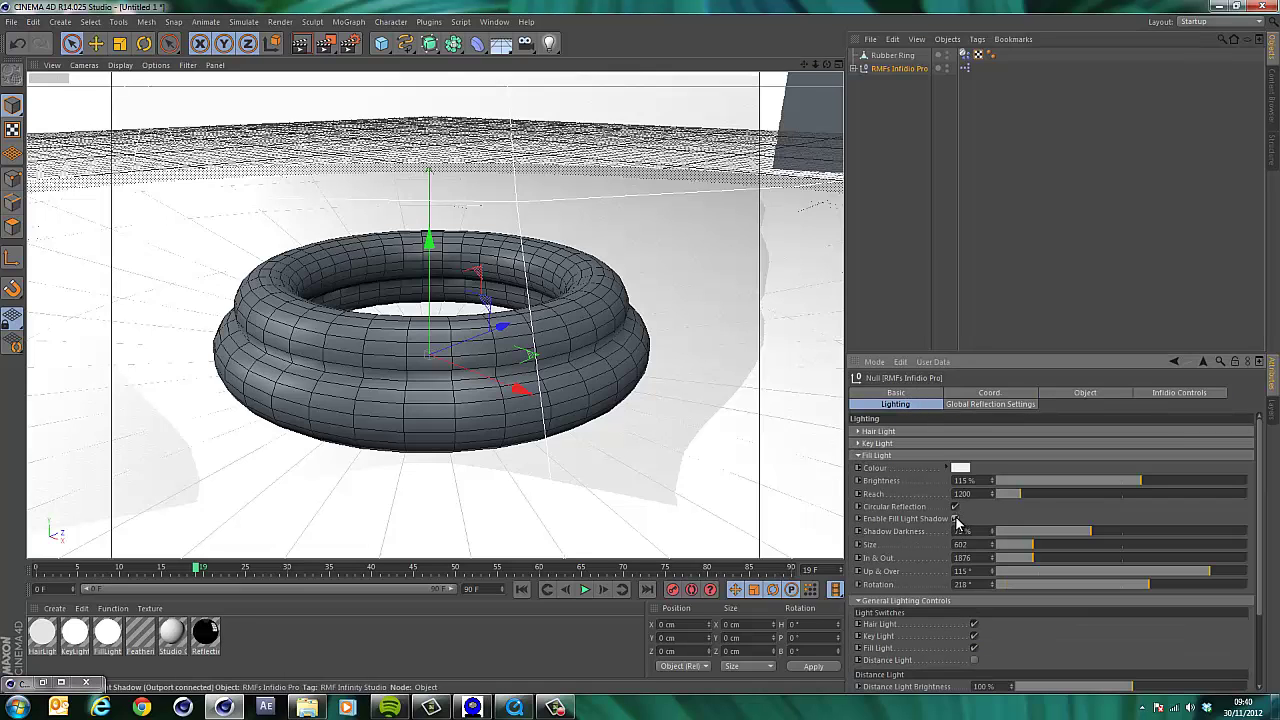
left_click(858, 455)
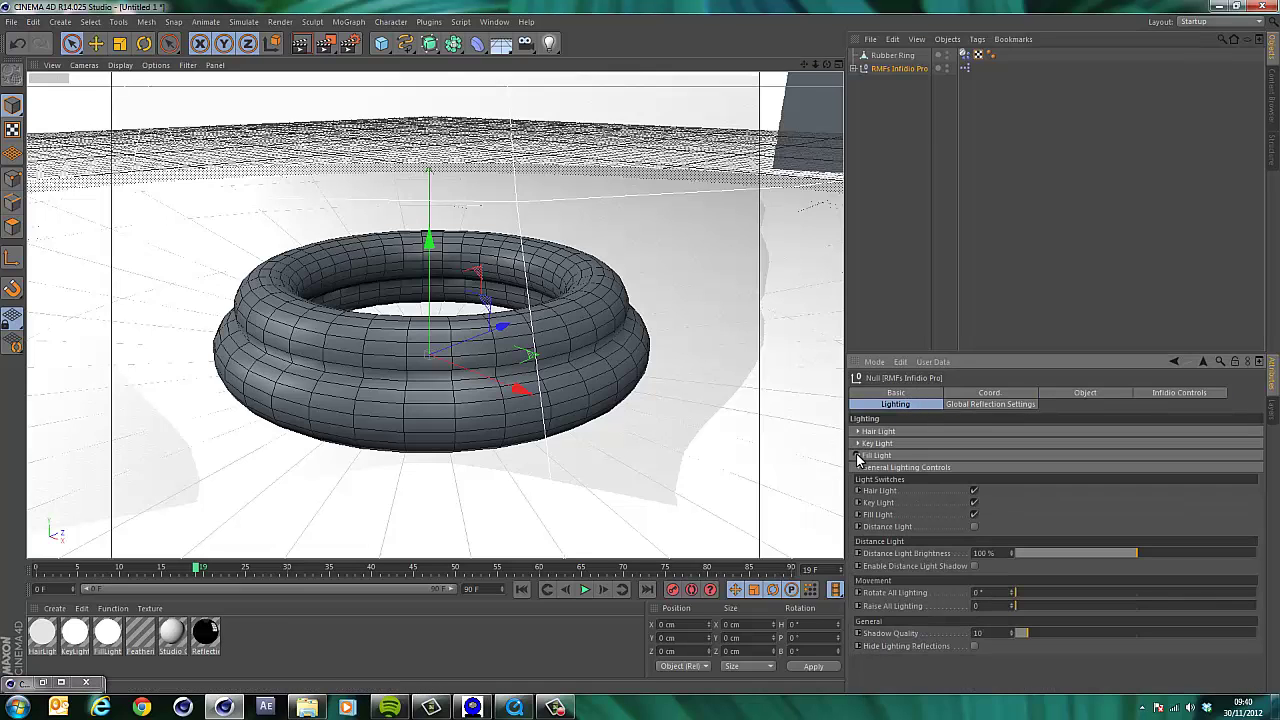
left_click(300, 45)
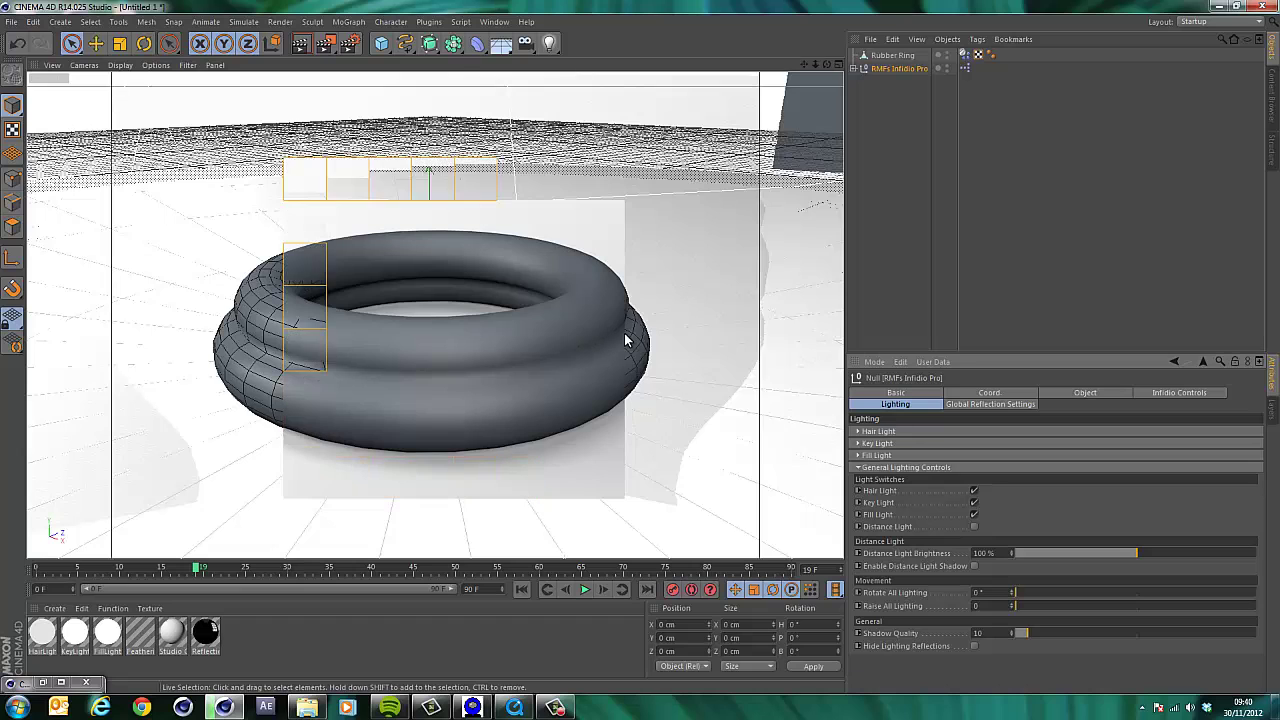
left_click(892, 55)
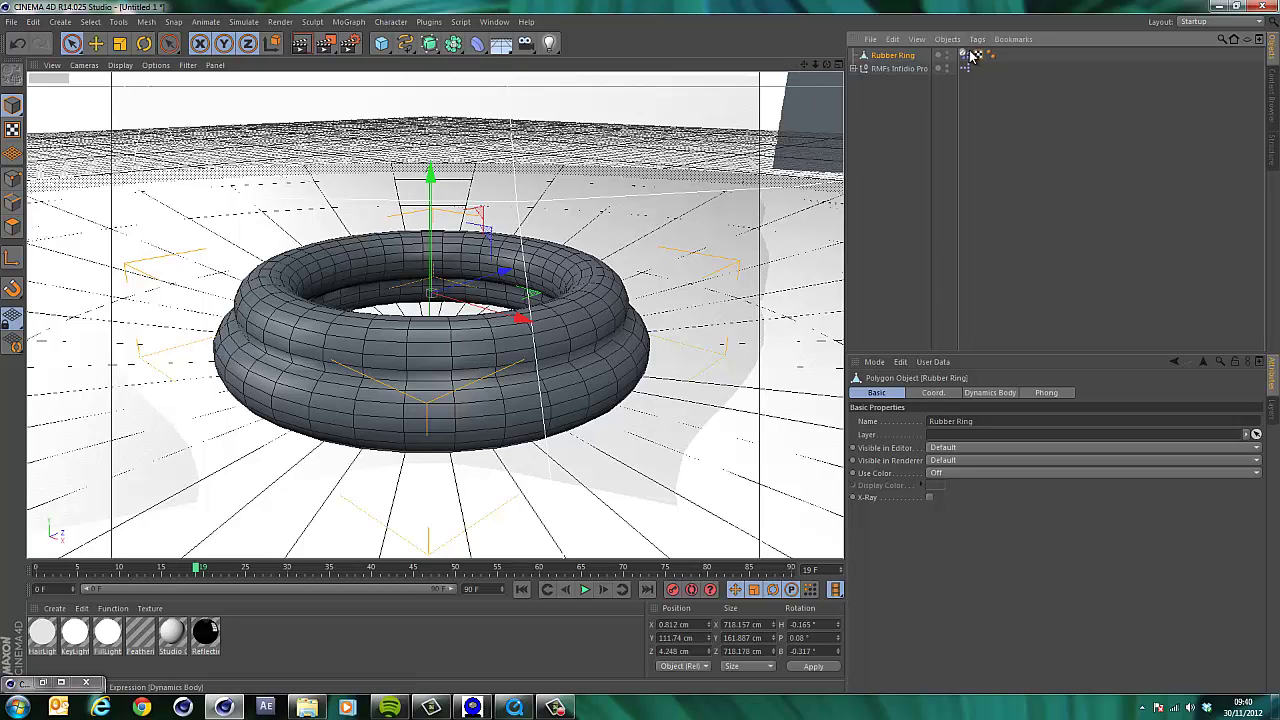
Rewind to frame 0, change the soft-body Structural value, and set Shape Conservation Stiffness to 0.1
left_click(521, 589)
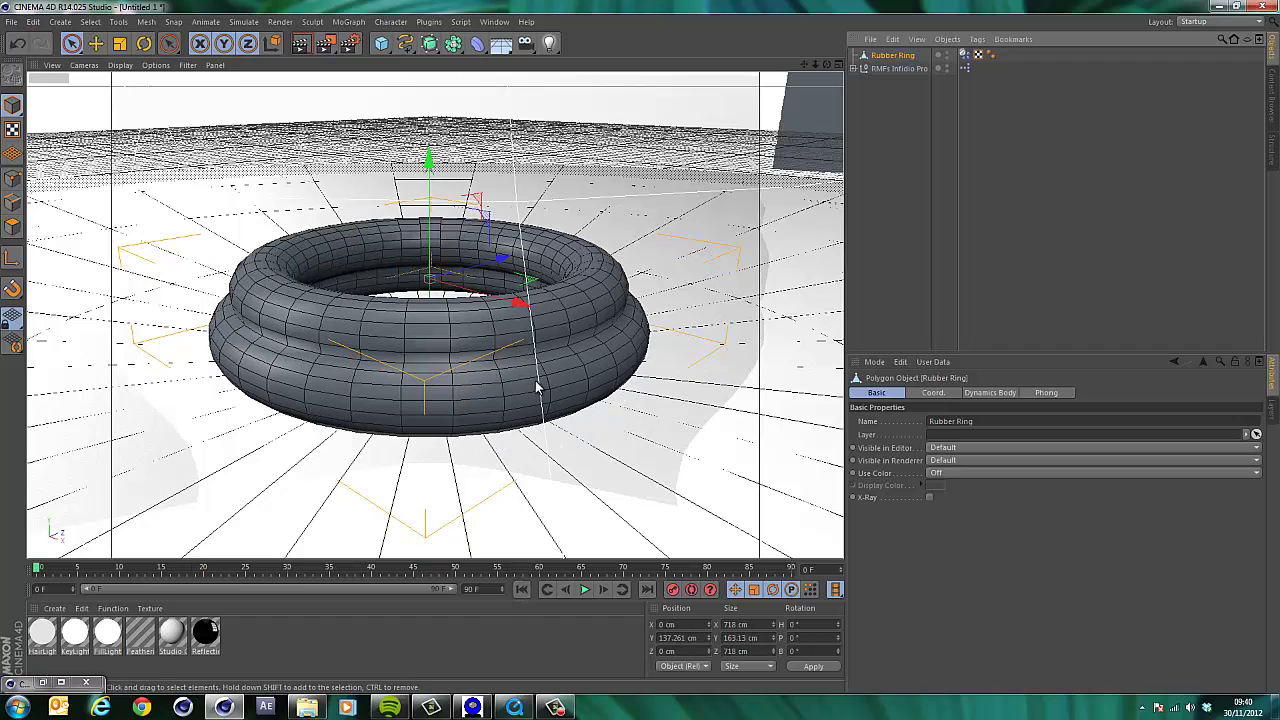
left_click(965, 54)
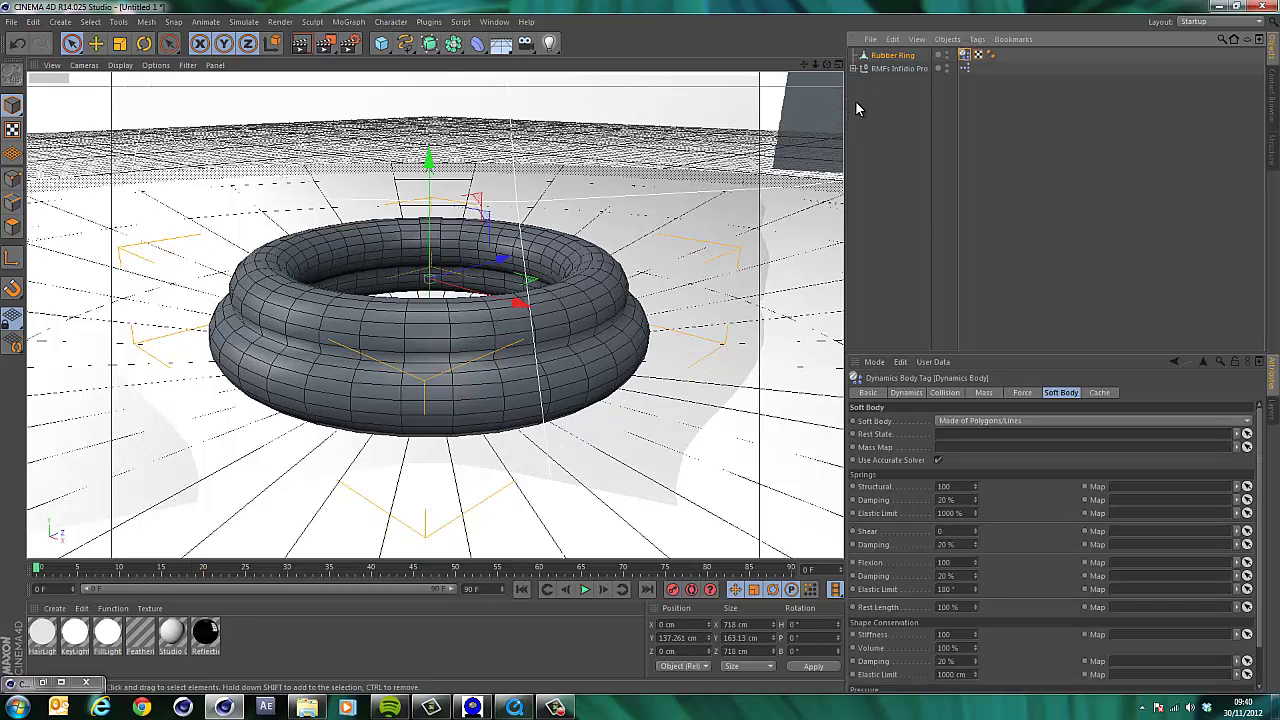
left_click(957, 488)
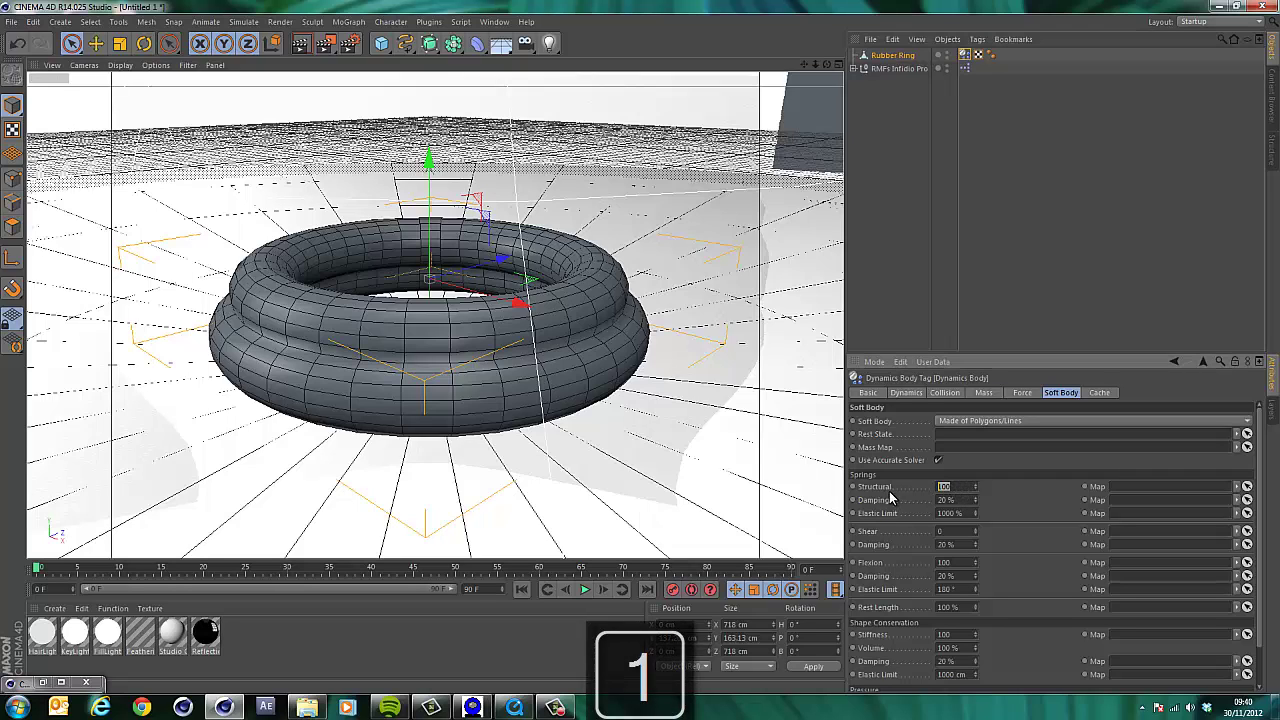
type("10")
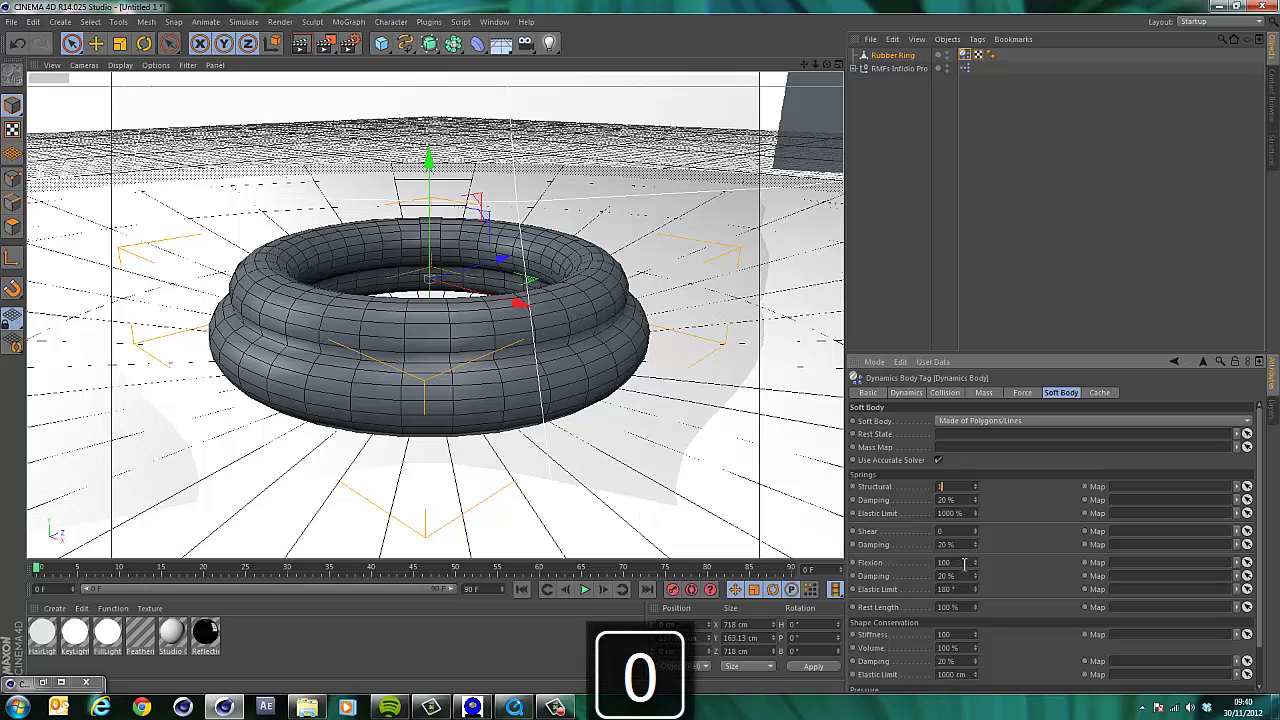
type("0")
left_click(946, 634)
type("1")
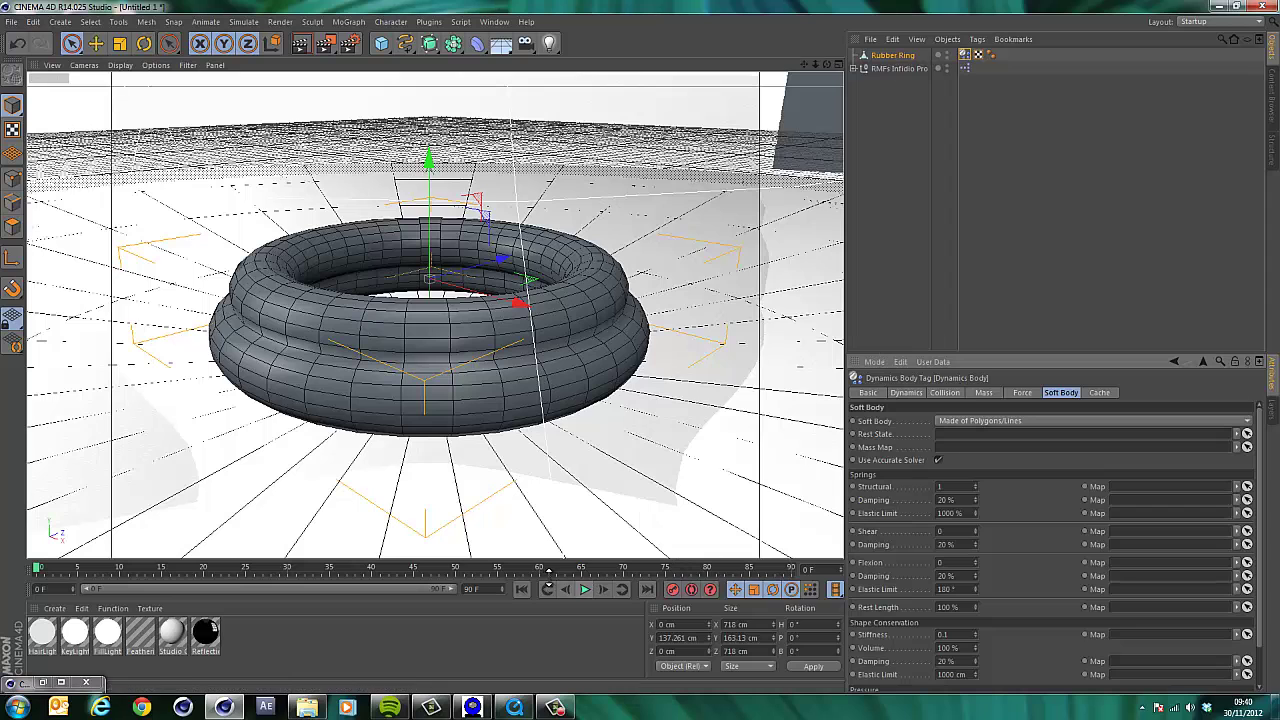
Play the soft-body simulation to about frame 41 and render the flattened ring
left_click(585, 591)
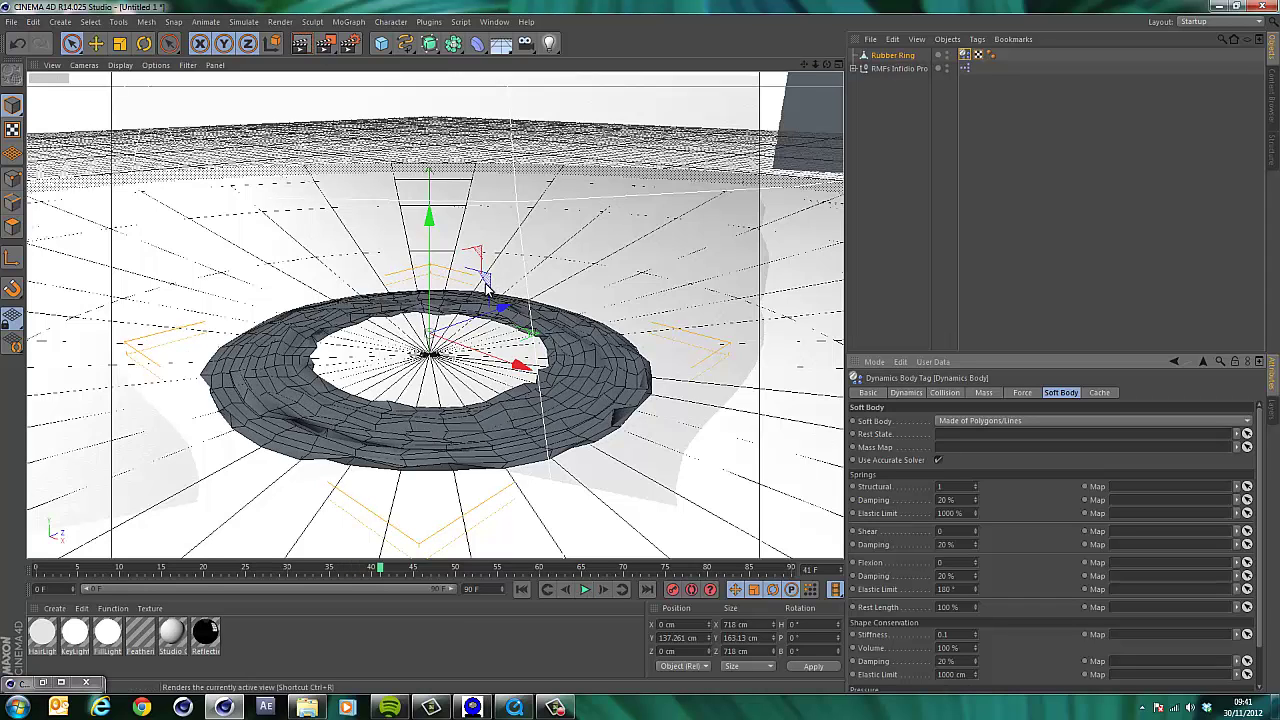
key("ctrl+r")
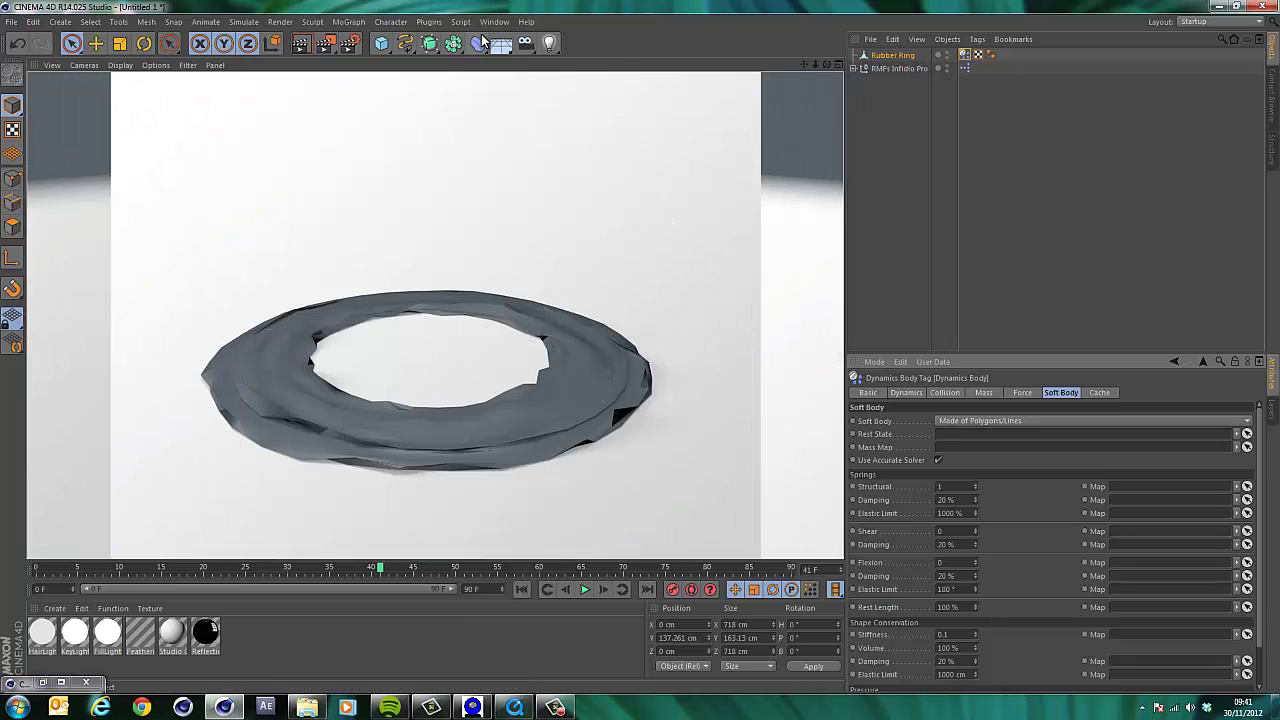
Add a HyperNURBS, nest Rubber Ring inside it, render the view, and play on to frame 46
left_click_drag(429, 45, 474, 62)
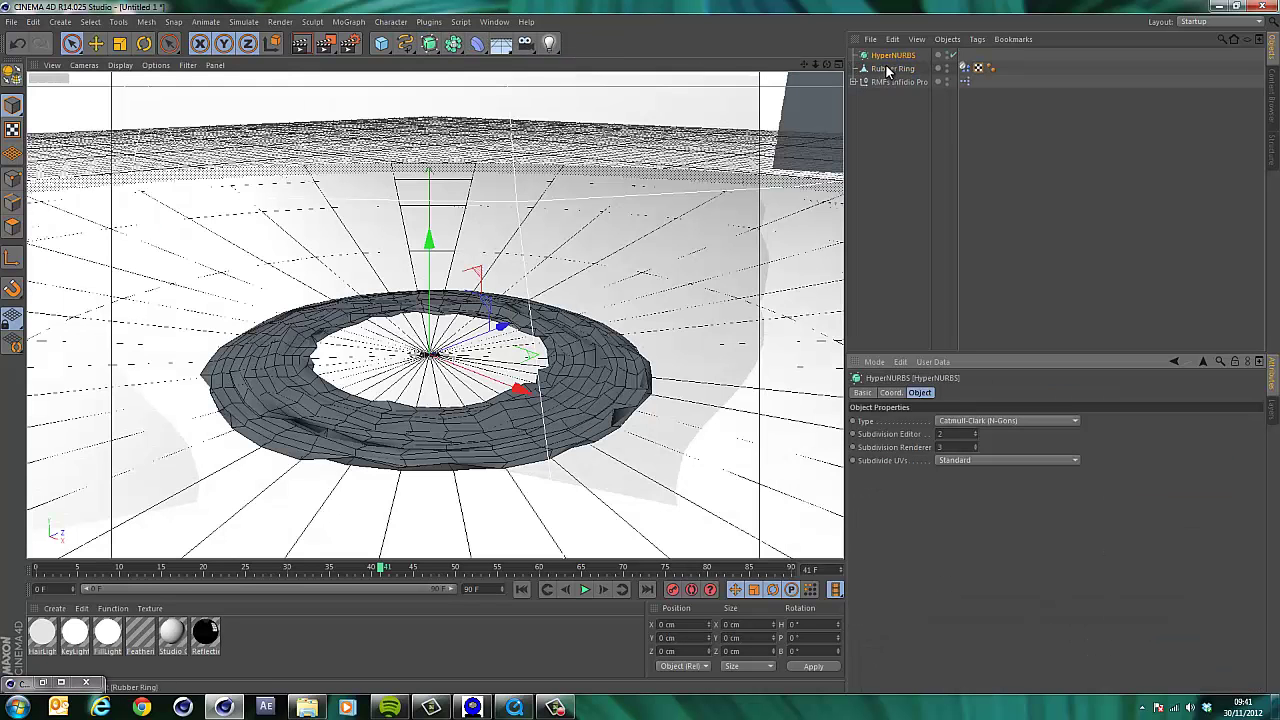
left_click_drag(888, 70, 892, 56)
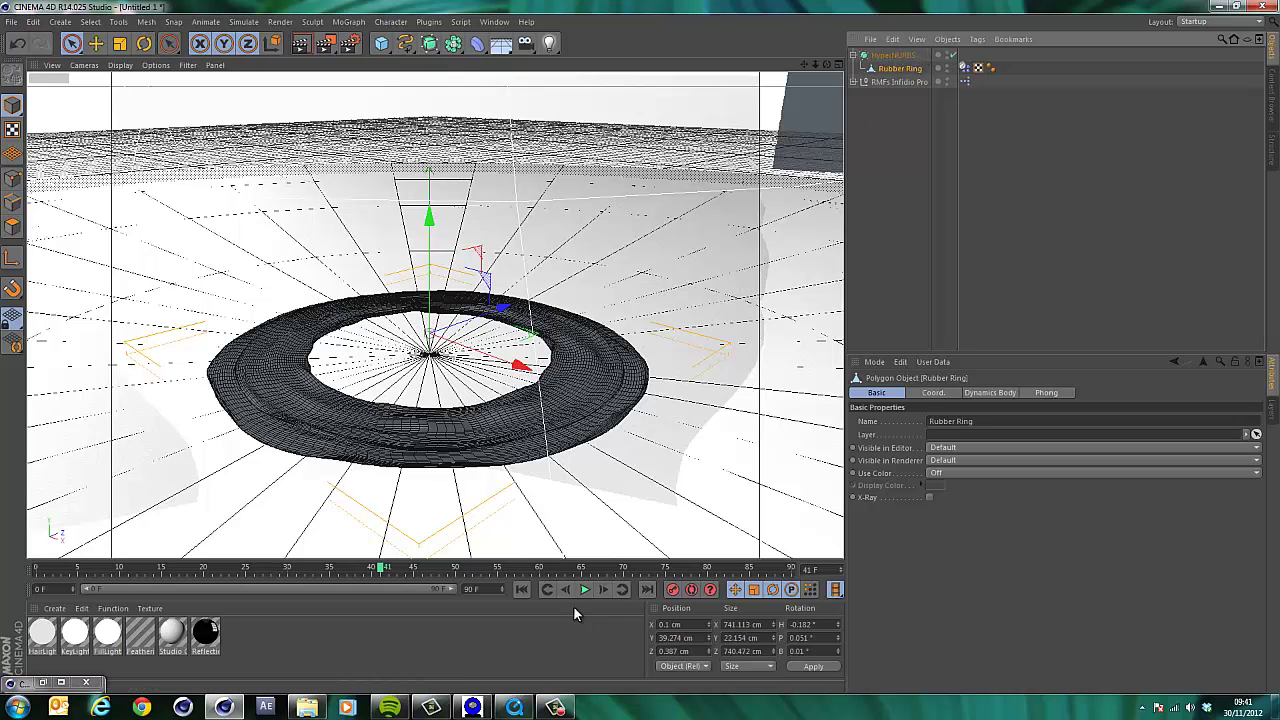
left_click(311, 48)
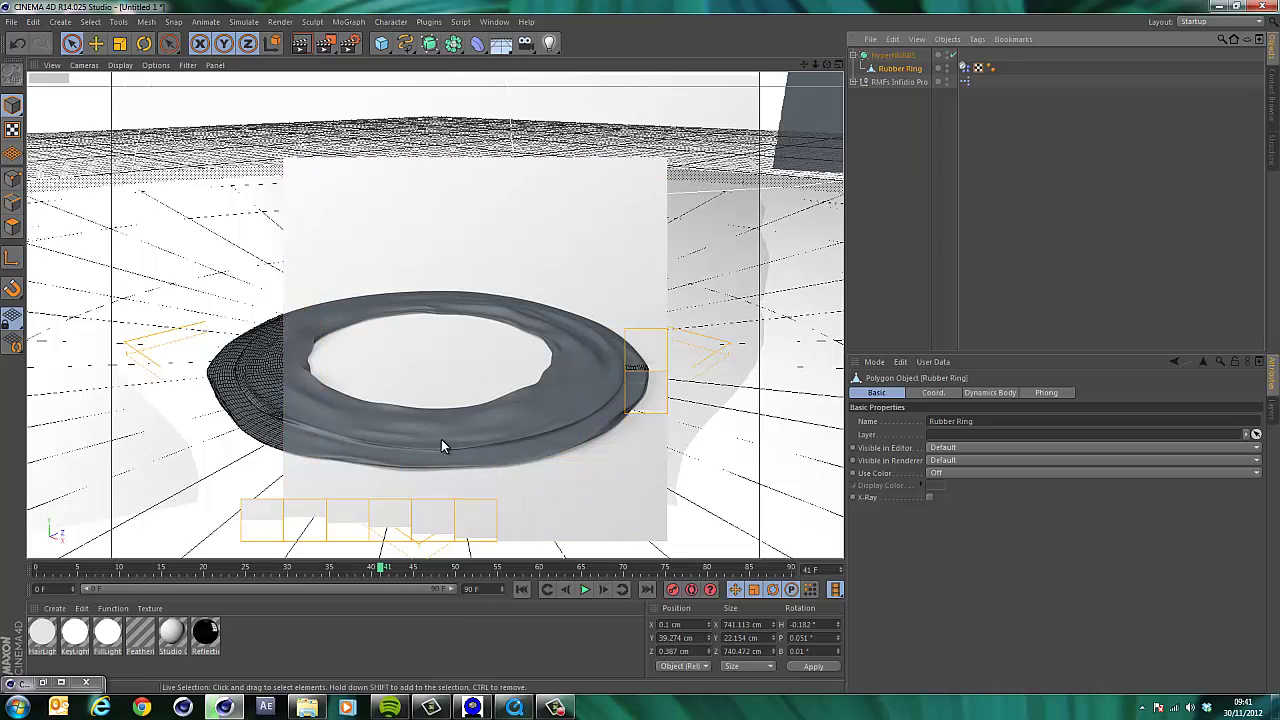
left_click(585, 589)
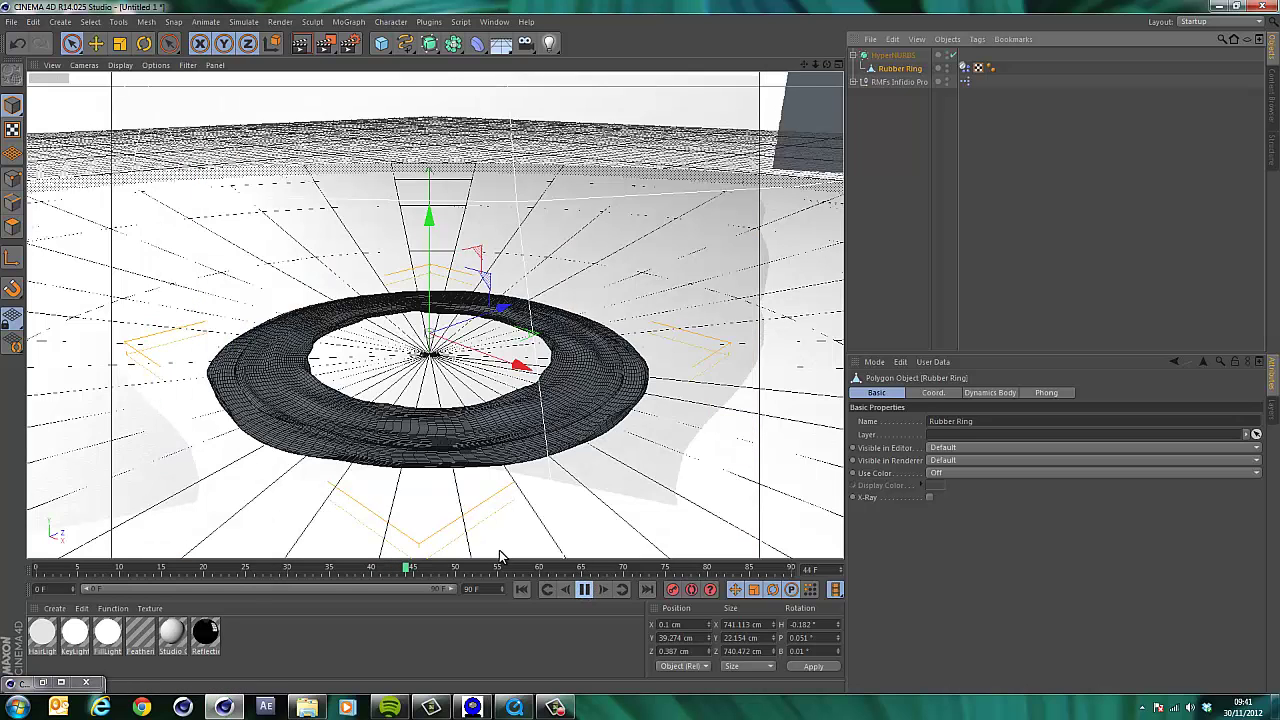
left_click(587, 591)
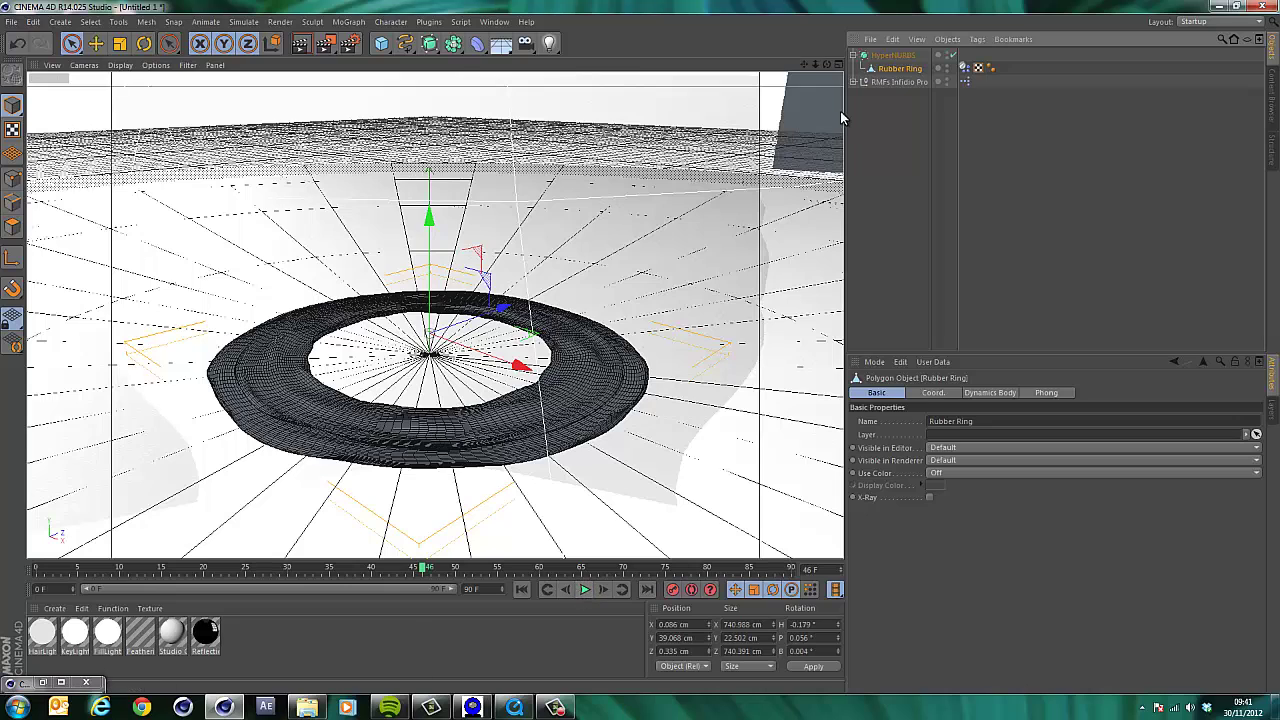
Set the flattened ring as the dynamics Initial State, then rewind and step one frame forward
left_click(965, 68)
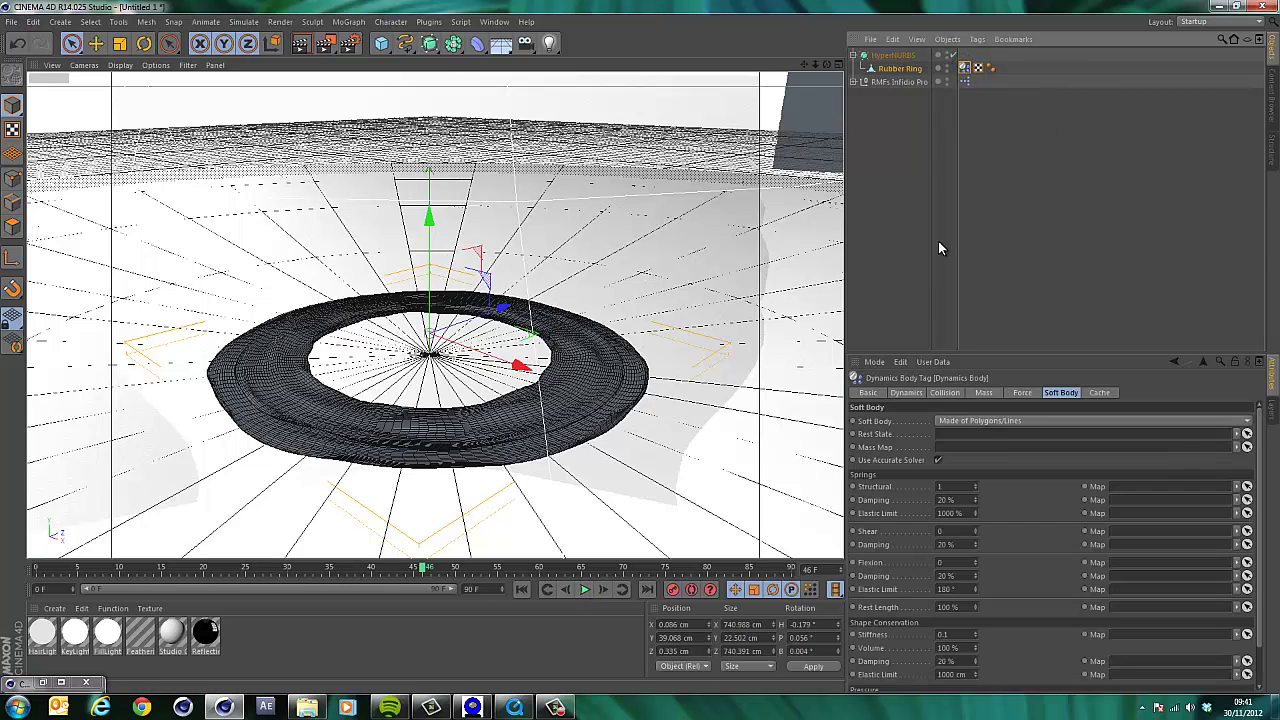
left_click(904, 393)
left_click(886, 445)
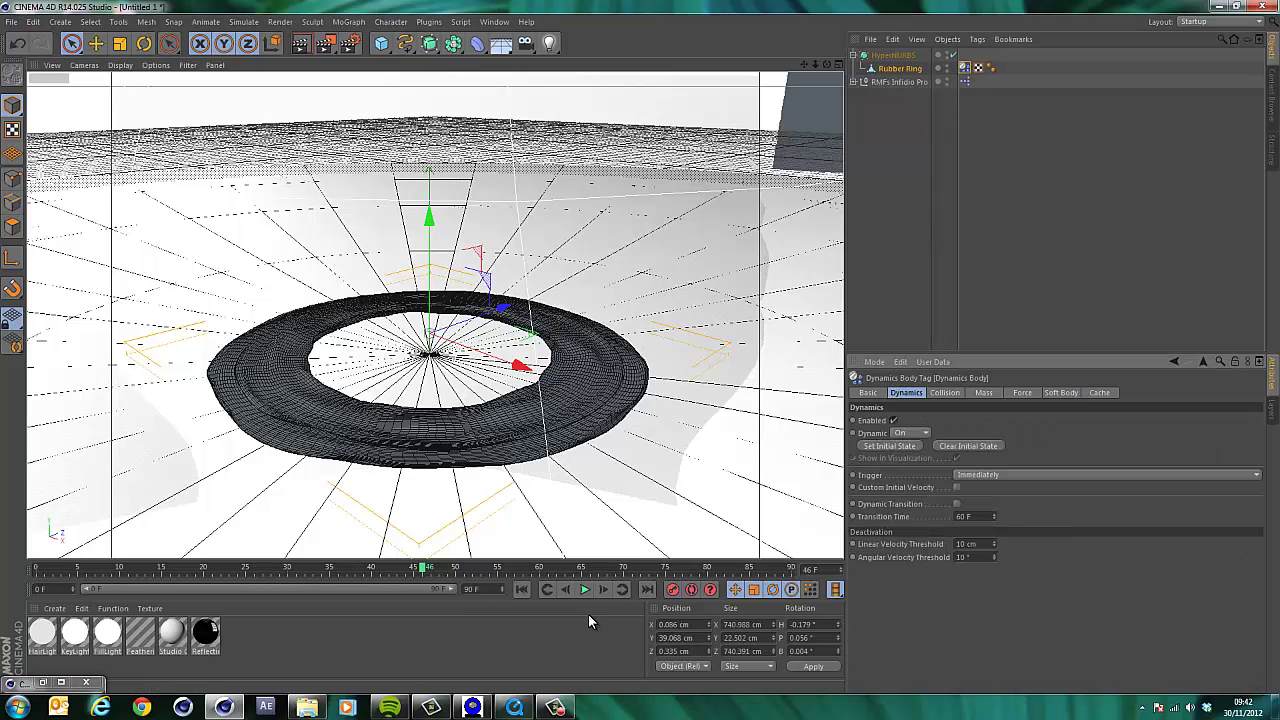
left_click(522, 590)
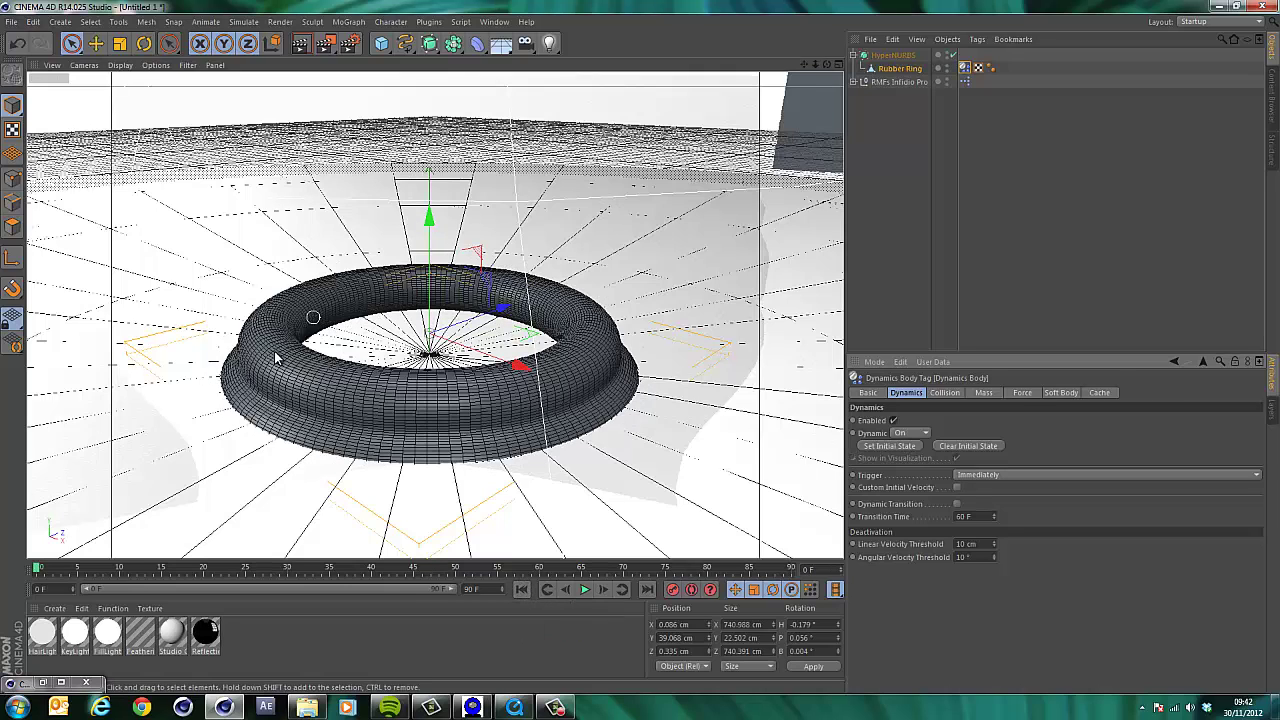
left_click(601, 590)
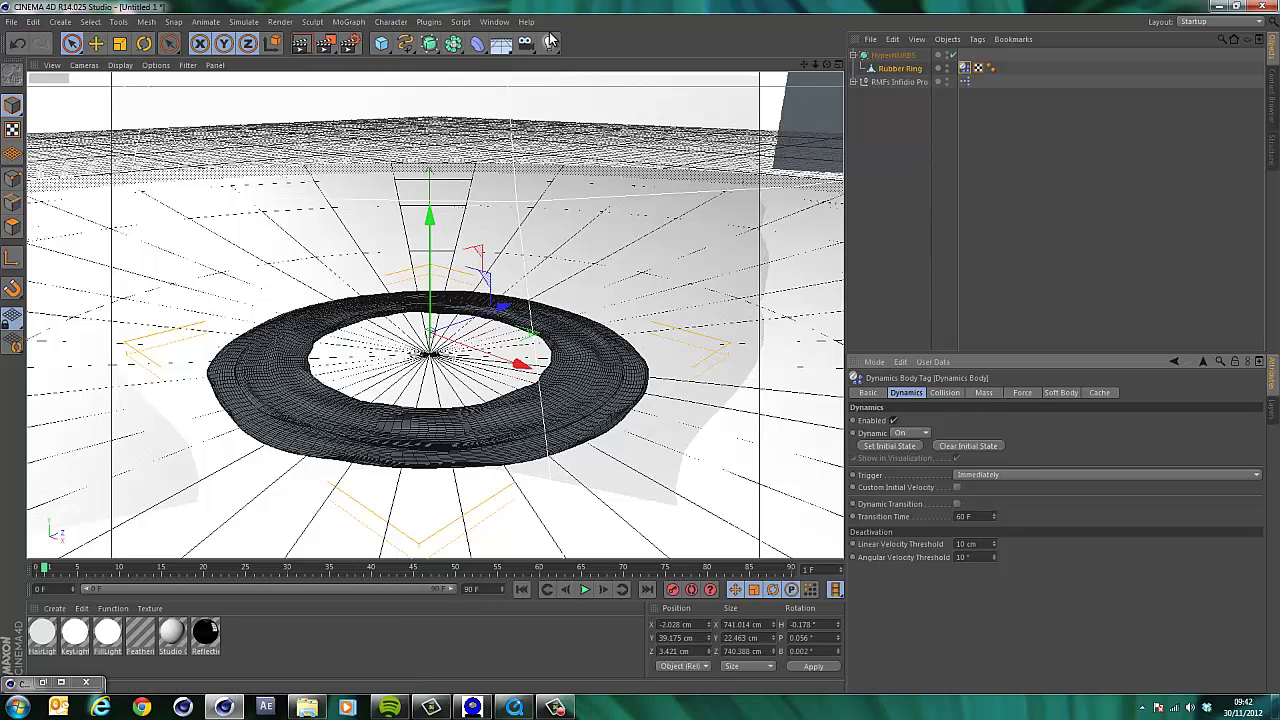
Switch Cinema 4D to the Animation layout from Window > Customization > Layouts
left_click(497, 23)
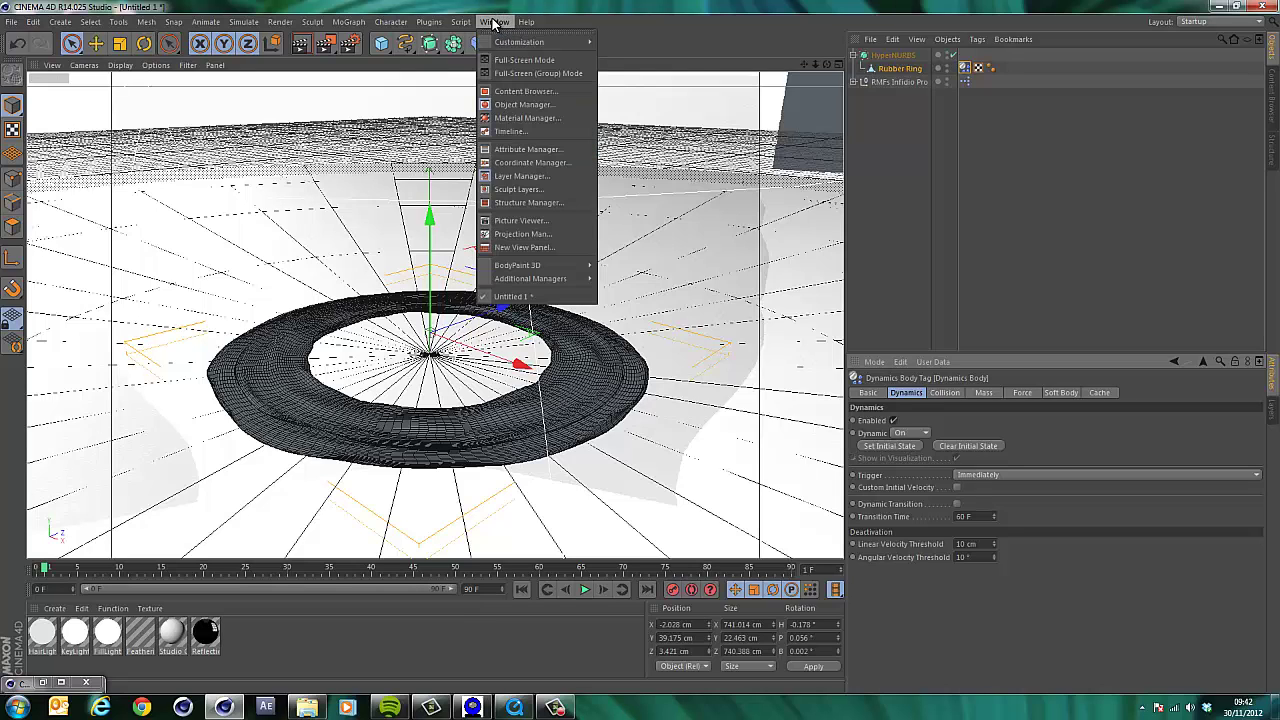
mouse_move(531, 46)
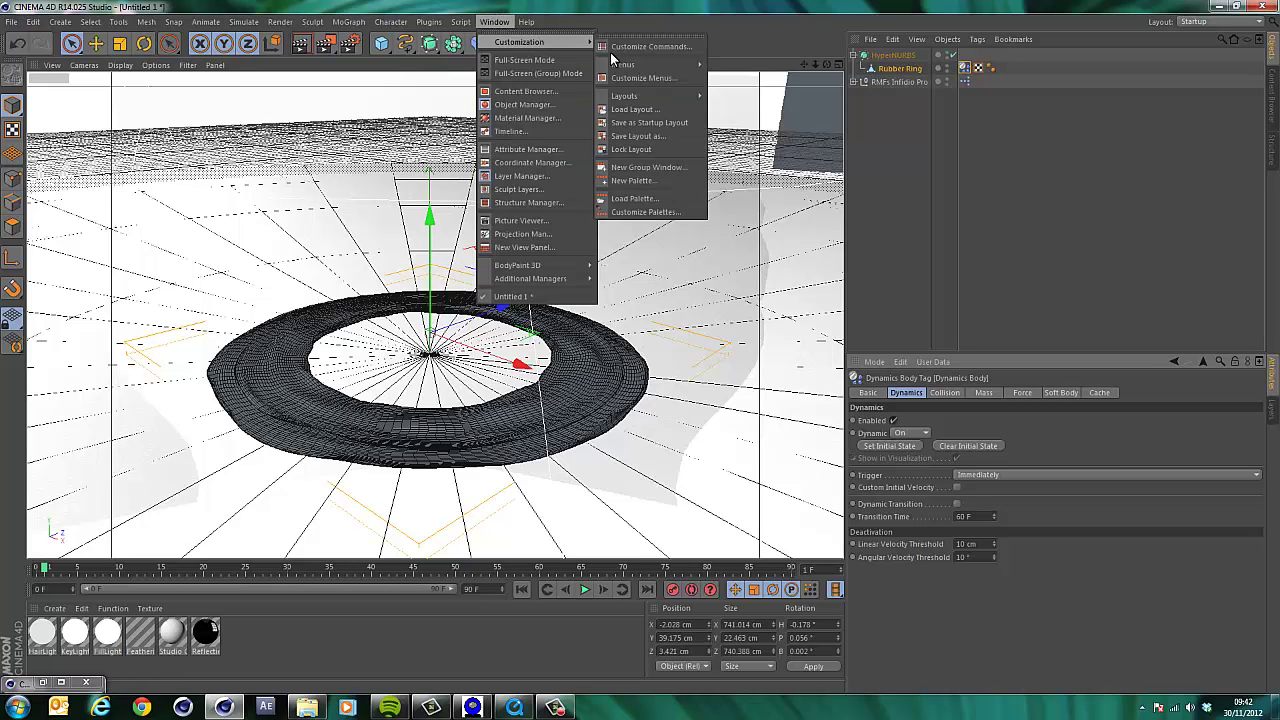
mouse_move(672, 97)
left_click(735, 97)
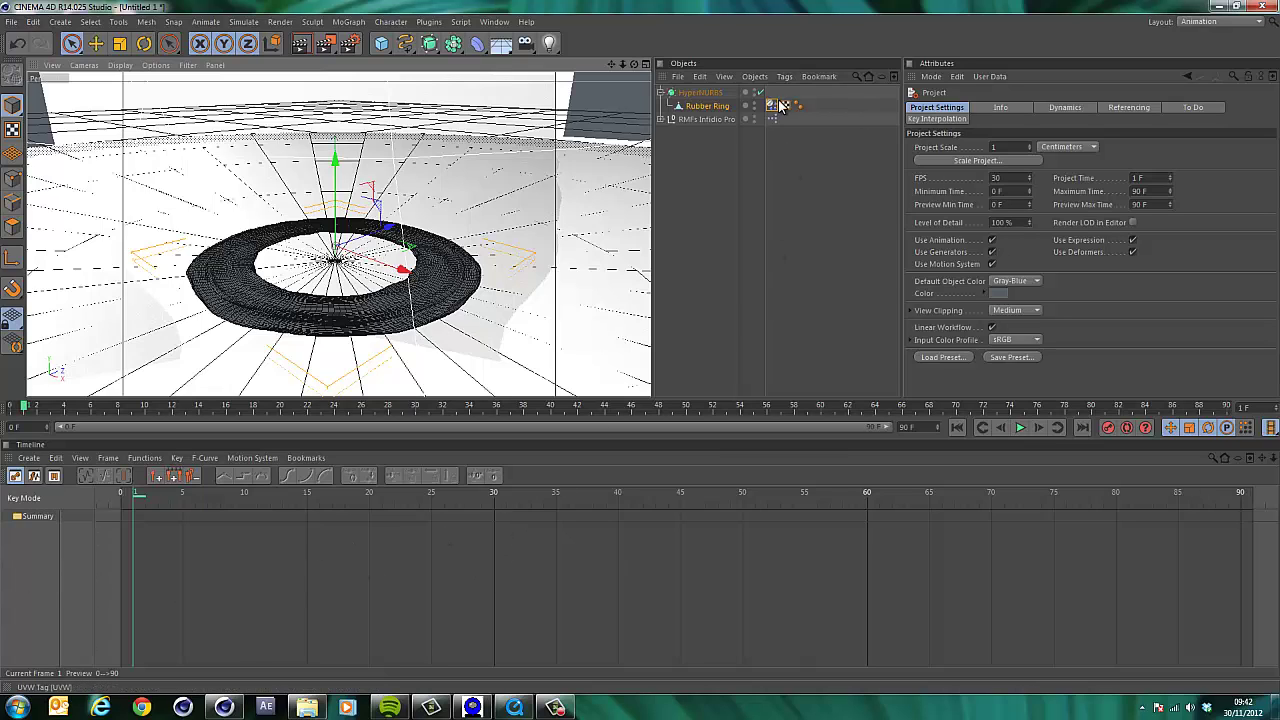
Set the maximum frame to 200, extend the preview range to 200 F, and show frame 0
type("20")
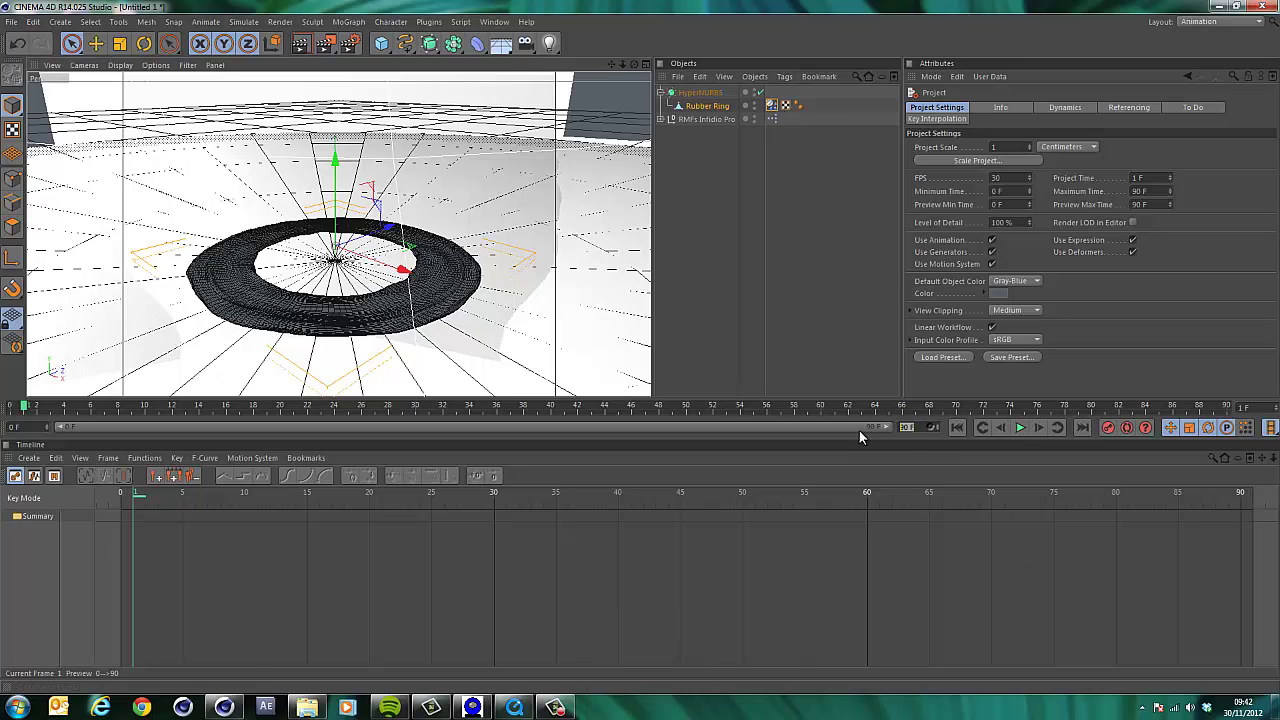
key("Return")
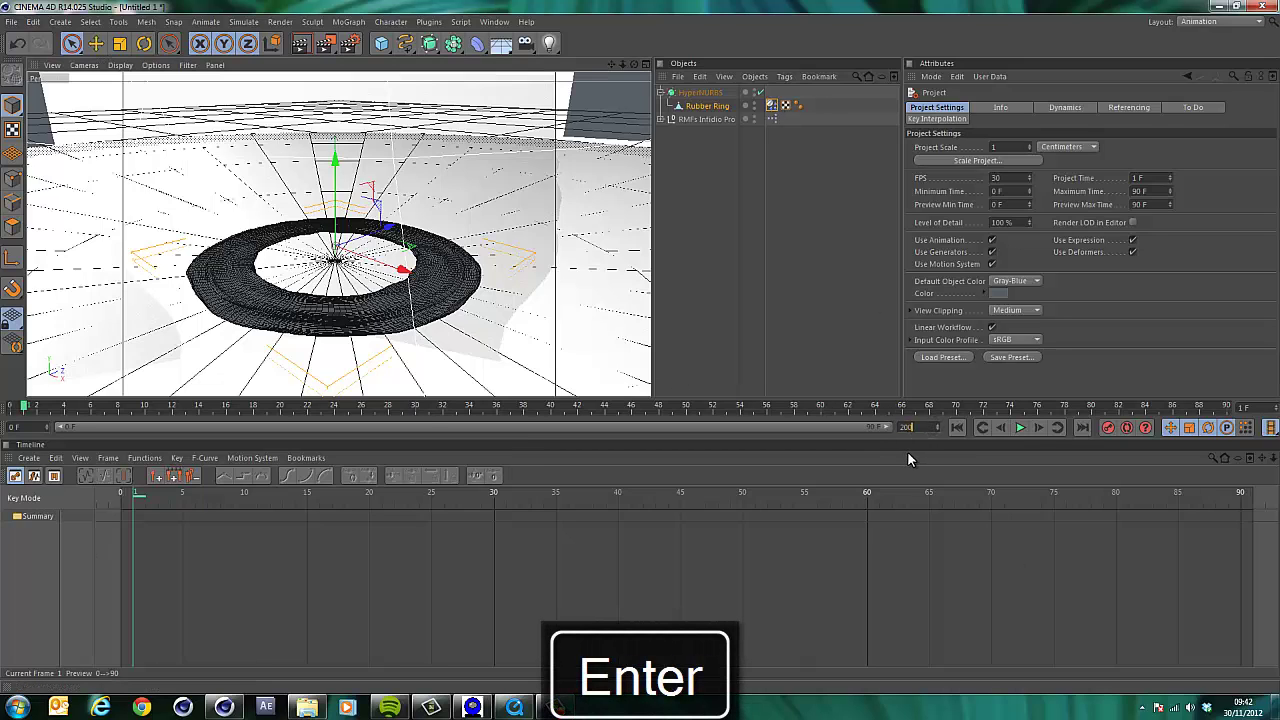
left_click_drag(434, 428, 955, 429)
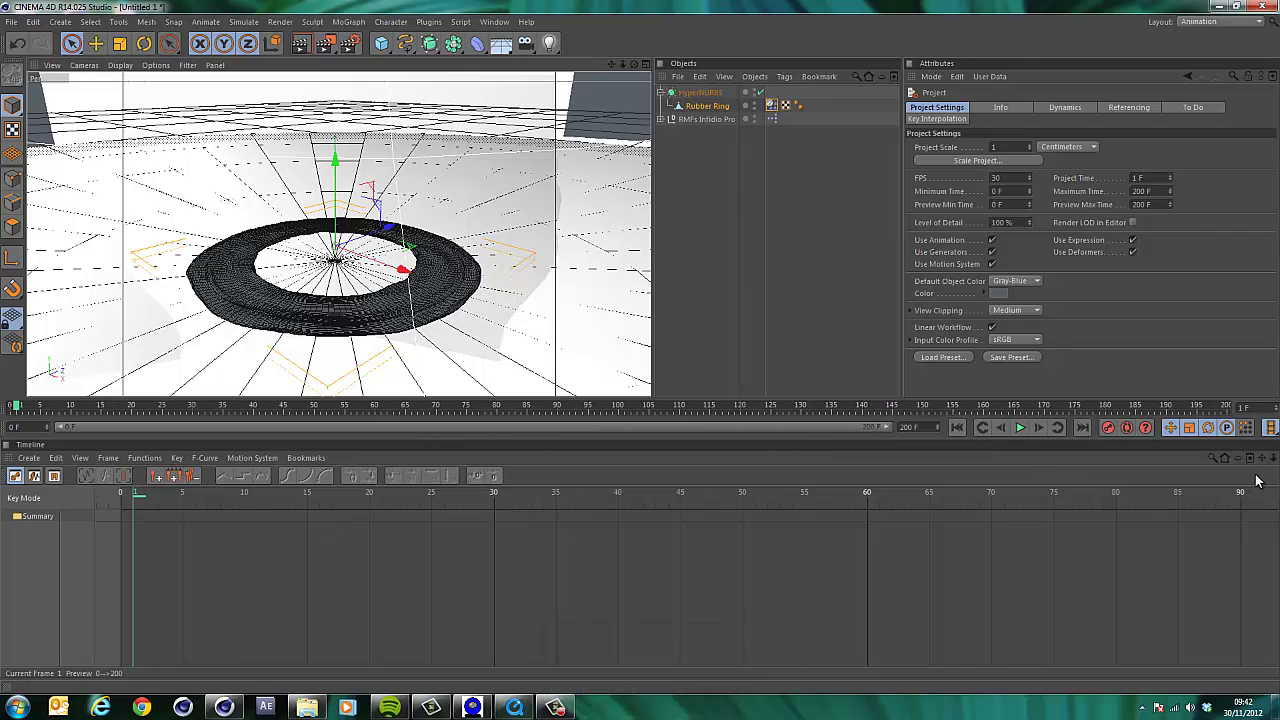
scroll(631, 481, "down", 4)
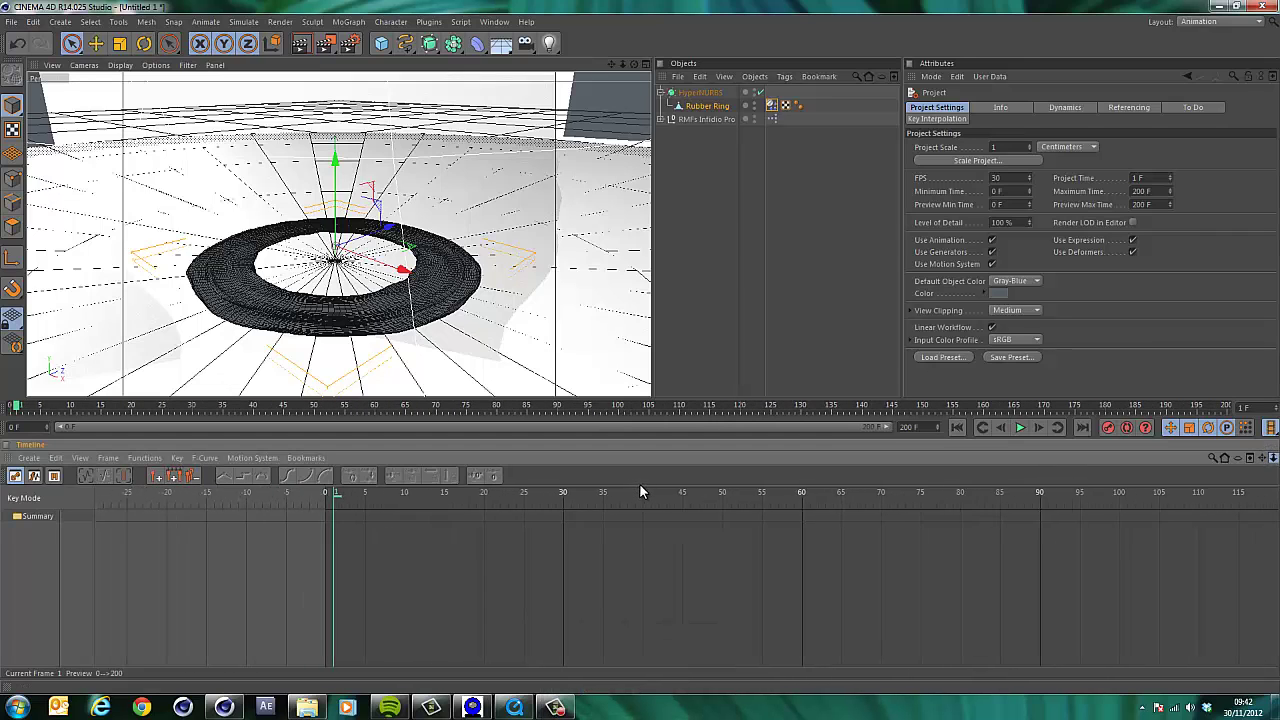
left_click_drag(1256, 458, 641, 491)
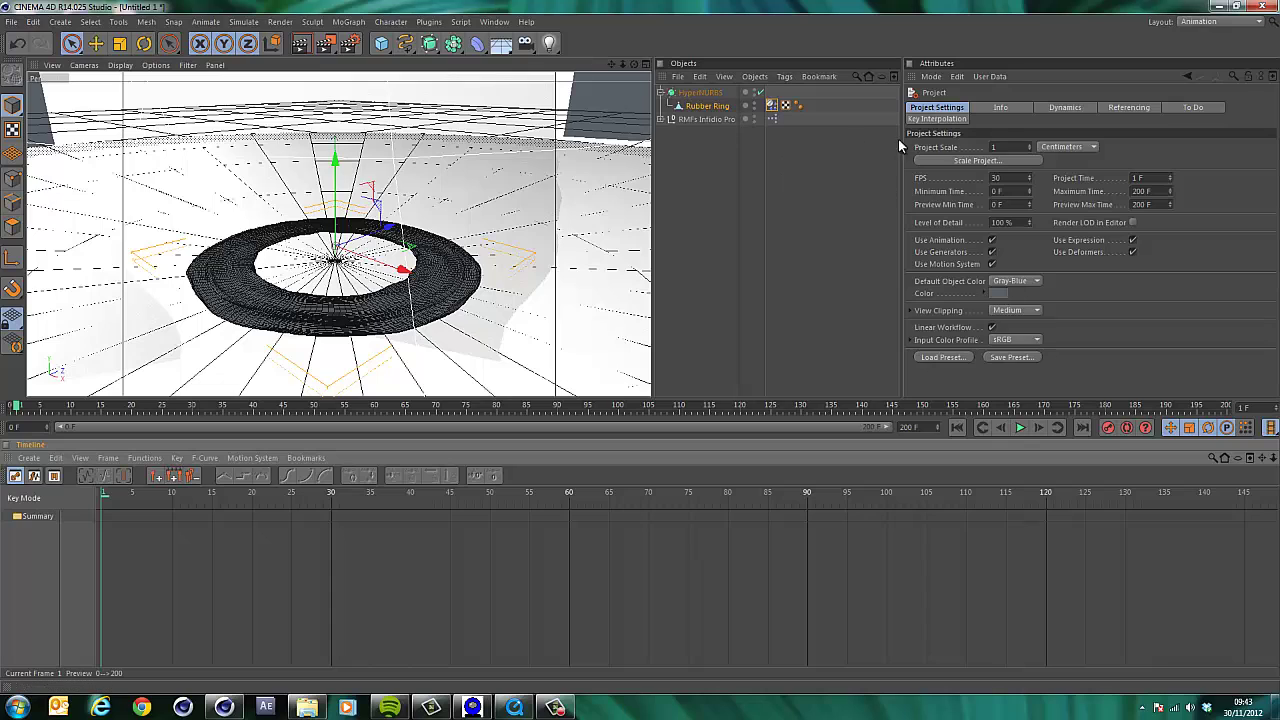
On the Dynamics Body tag's Collision tab, change Shape from Automatic to Moving Mesh
left_click(785, 105)
left_click(998, 107)
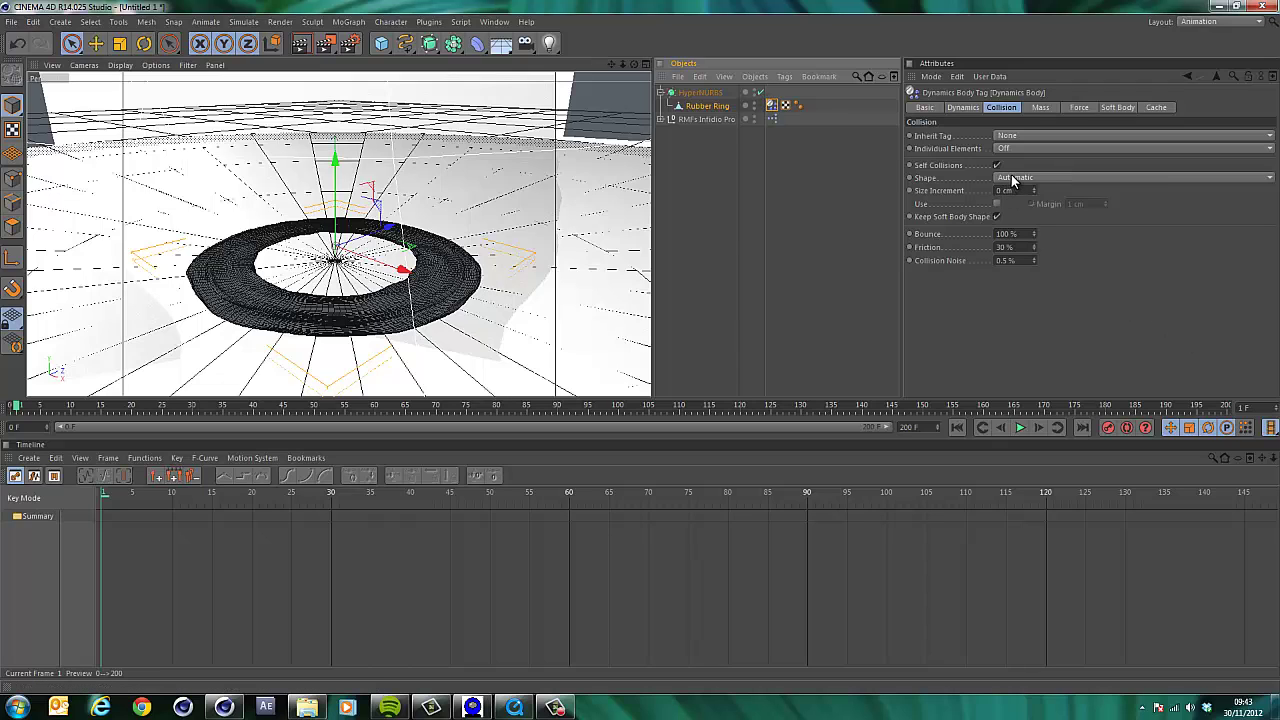
left_click(1013, 179)
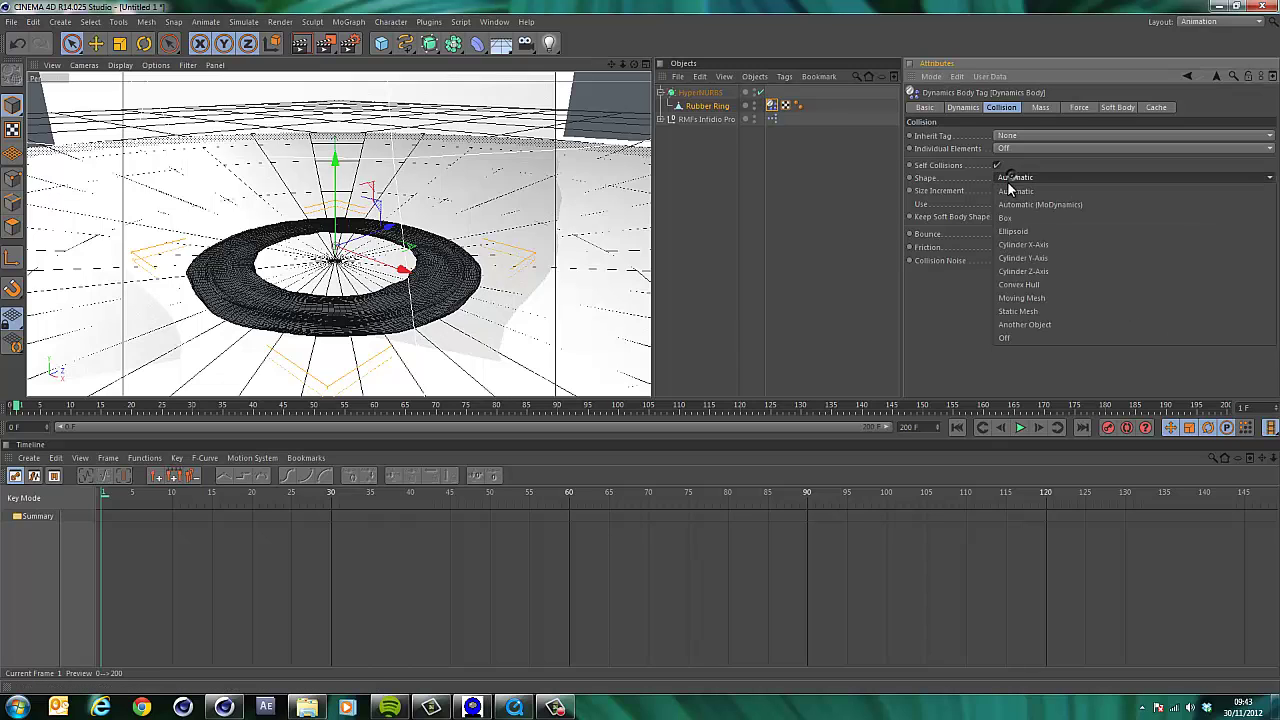
left_click(1031, 298)
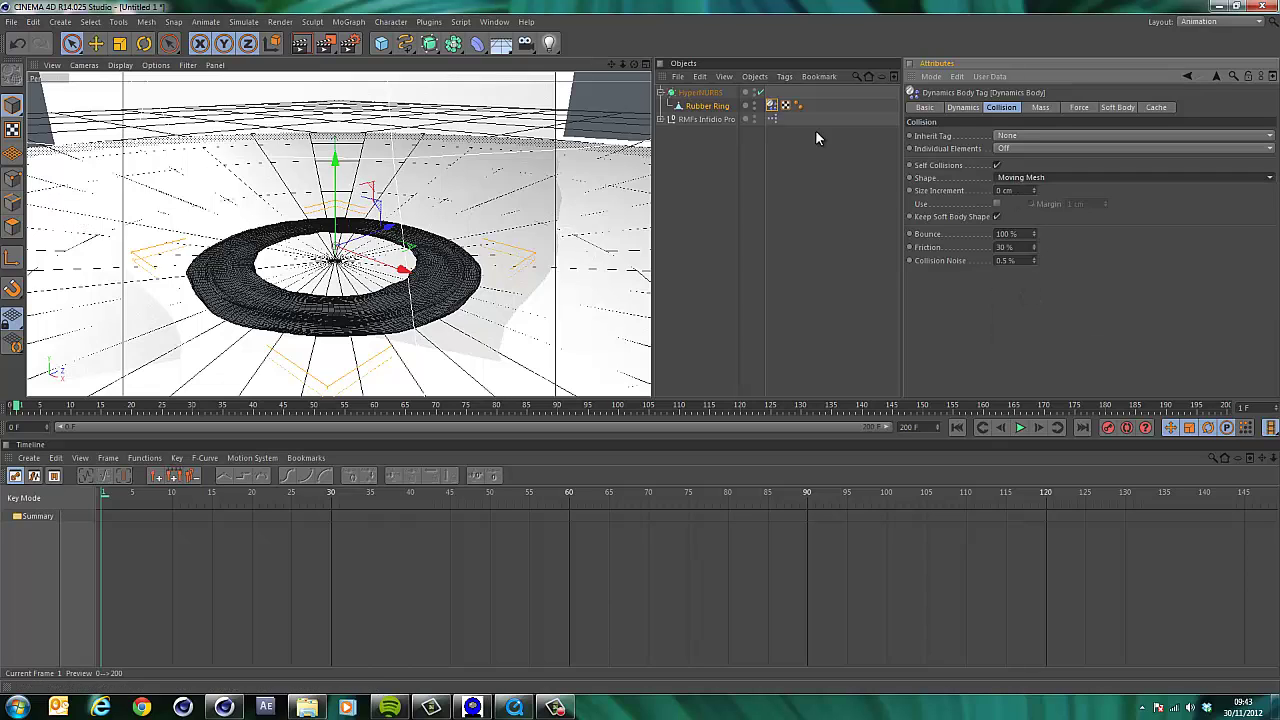
On the Soft Body tab, keyframe Stiffness at 0.1 on frame 0
left_click(1118, 108)
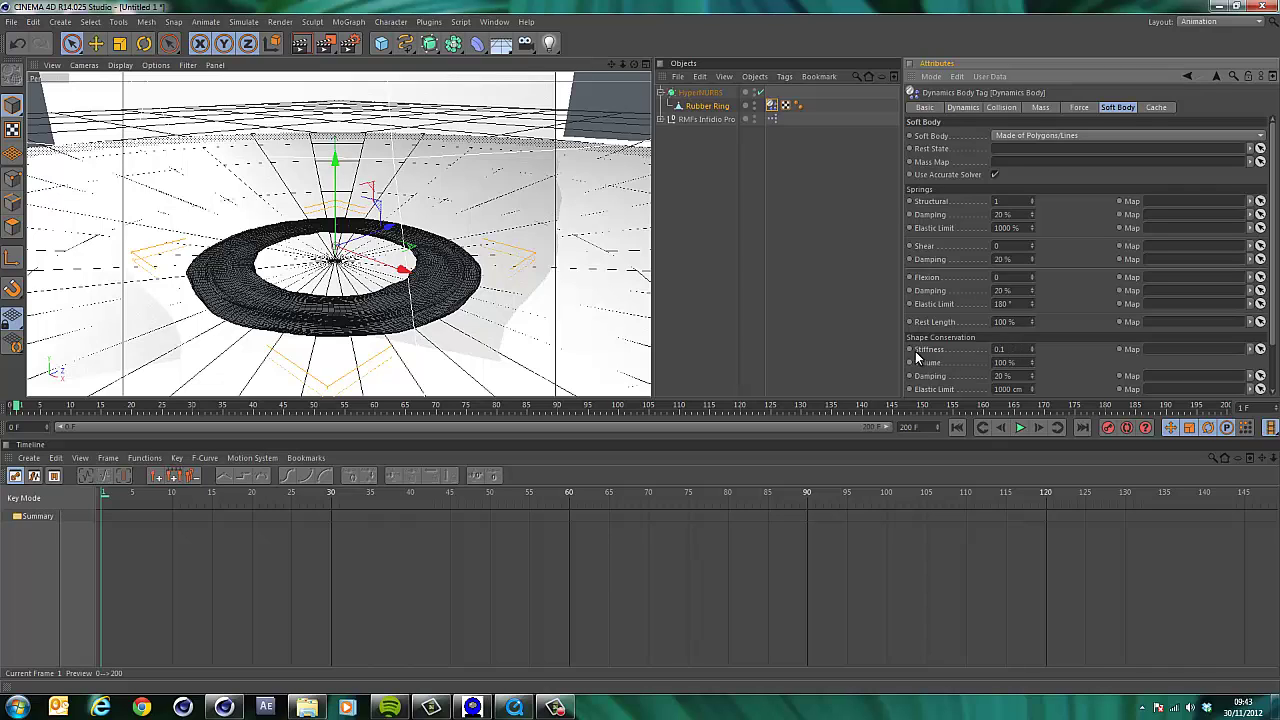
double_click(1001, 348)
left_click(910, 349)
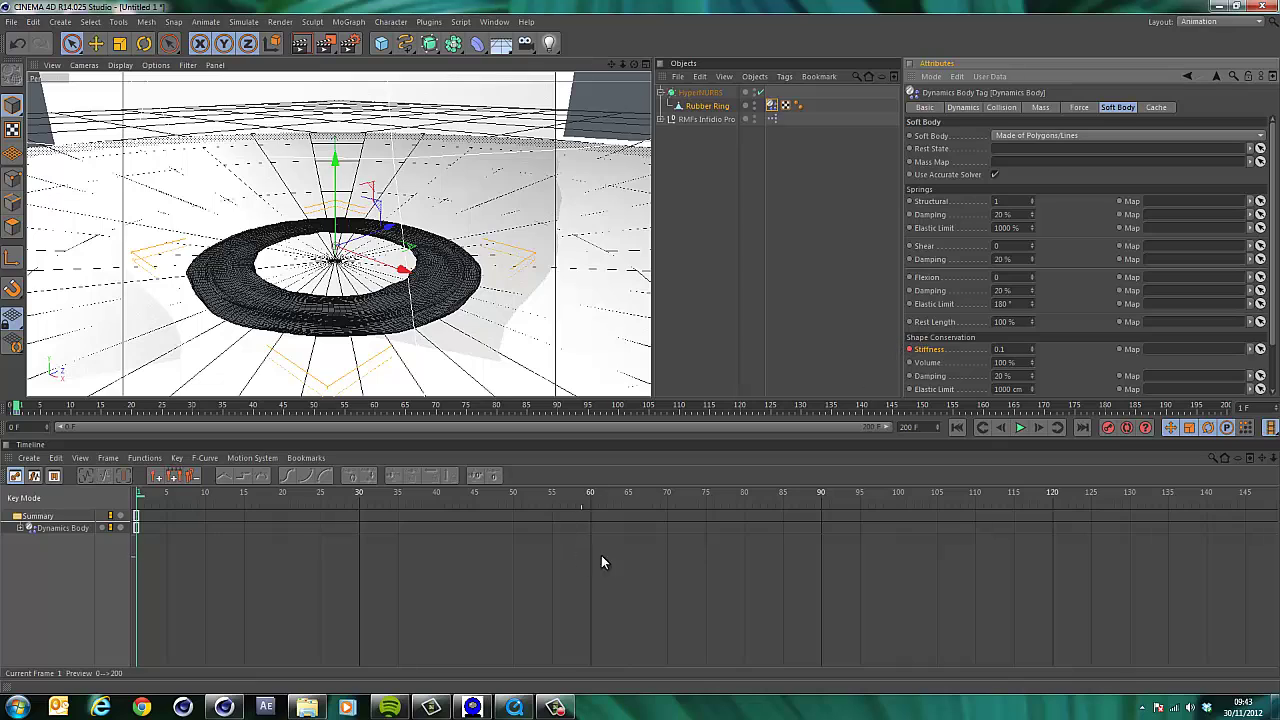
At frame 35, set Stiffness to 100 and keyframe it
left_click(399, 492)
key("Return")
type("1")
key("Return")
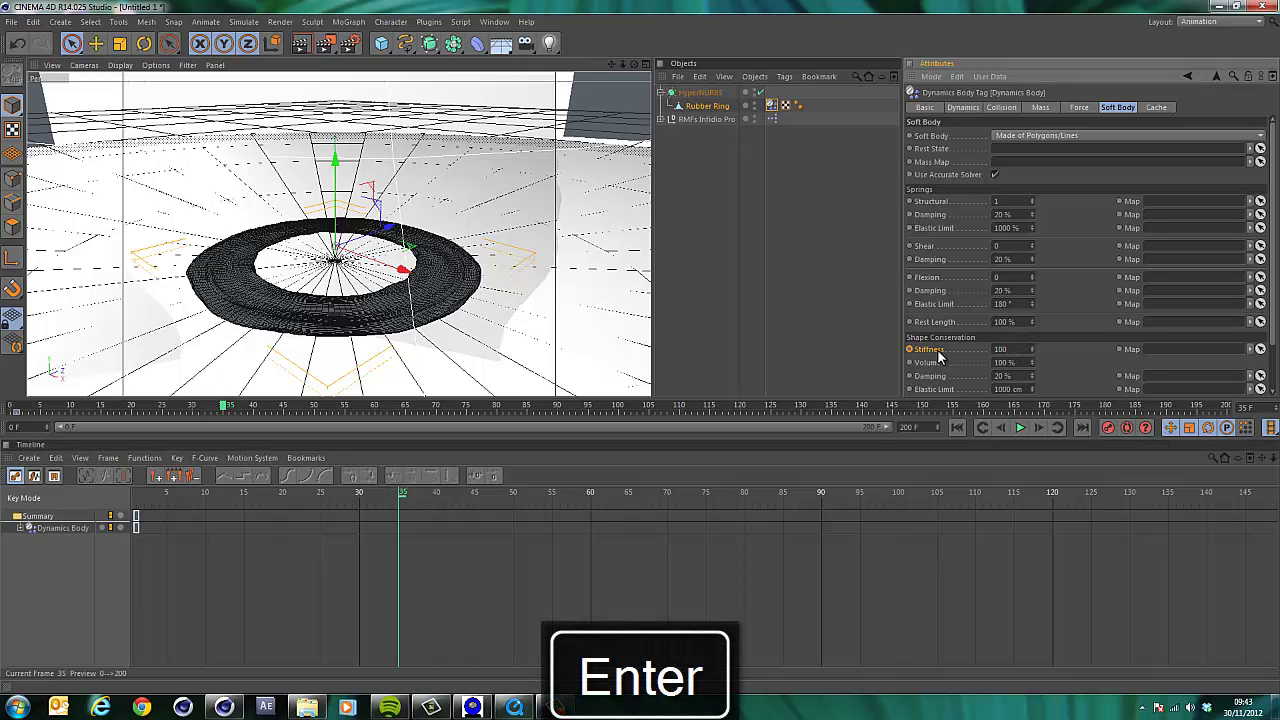
left_click(909, 349)
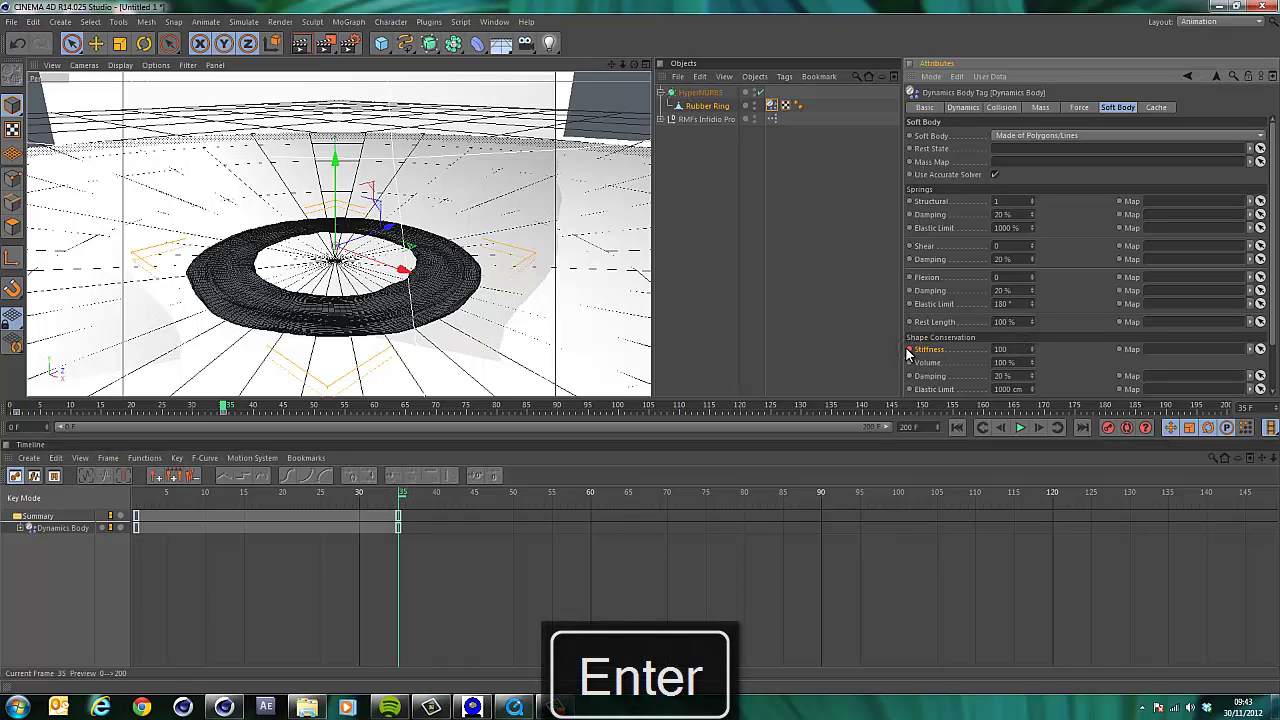
Rewind and play the simulation to watch the ring re-inflate, then stop with F8
left_click(957, 427)
left_click(1019, 427)
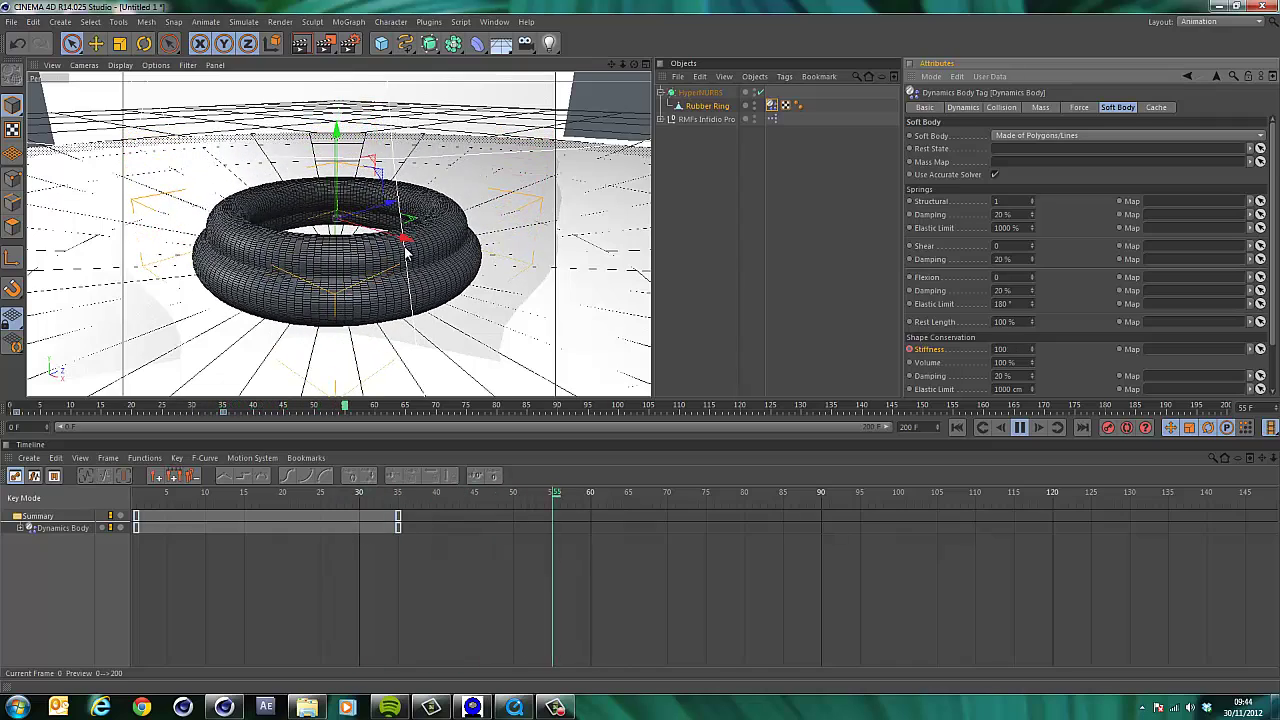
key("F8")
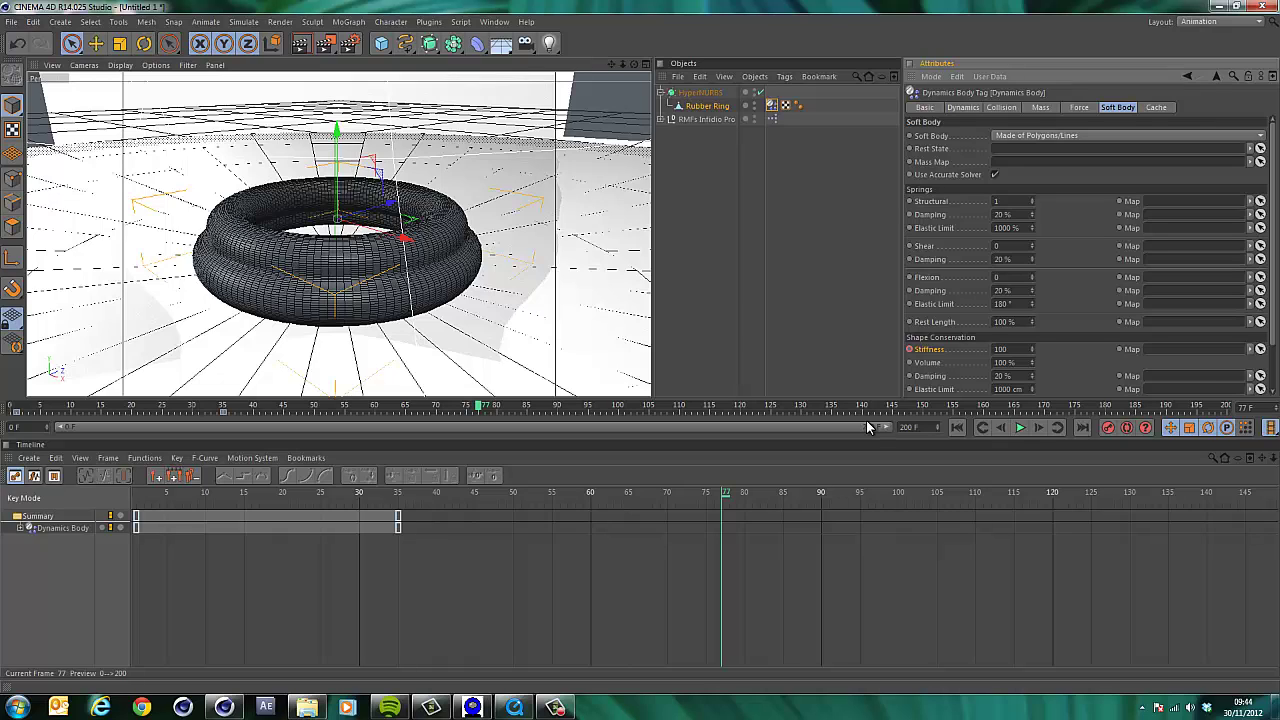
Undo the Stiffness keyframe changes
left_click(1006, 349)
key("ctrl+z")
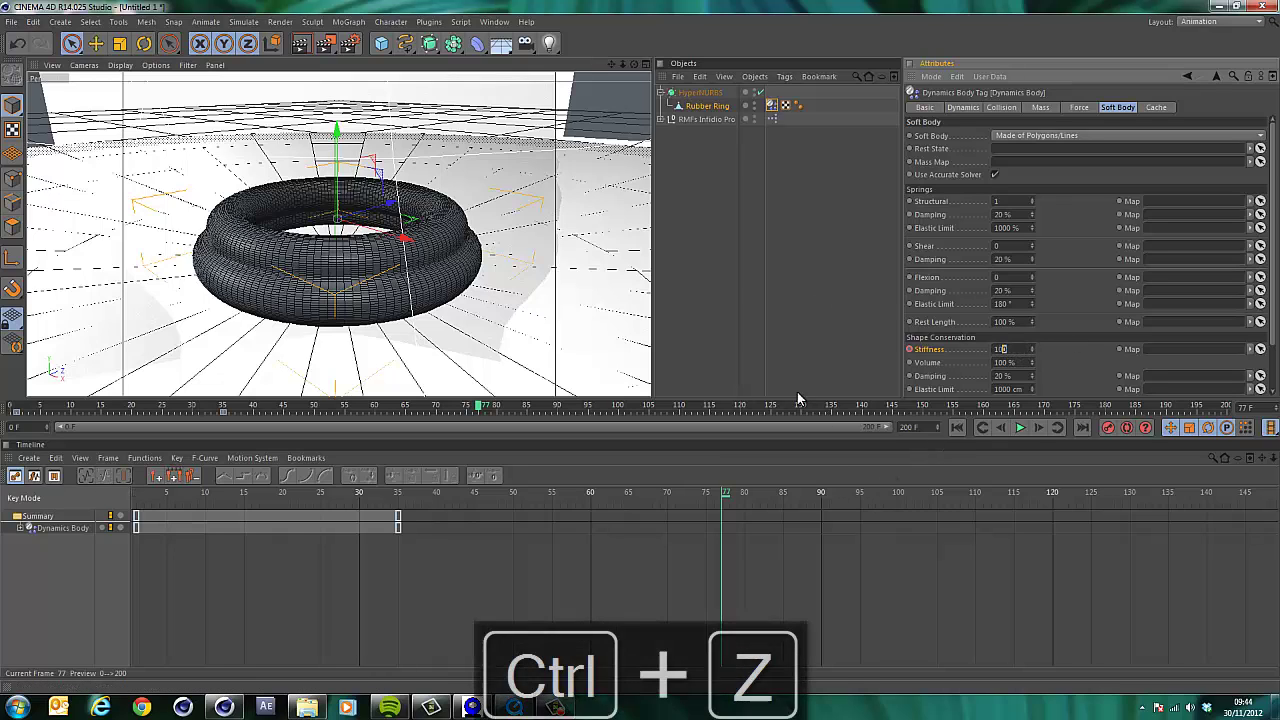
key("ctrl+z")
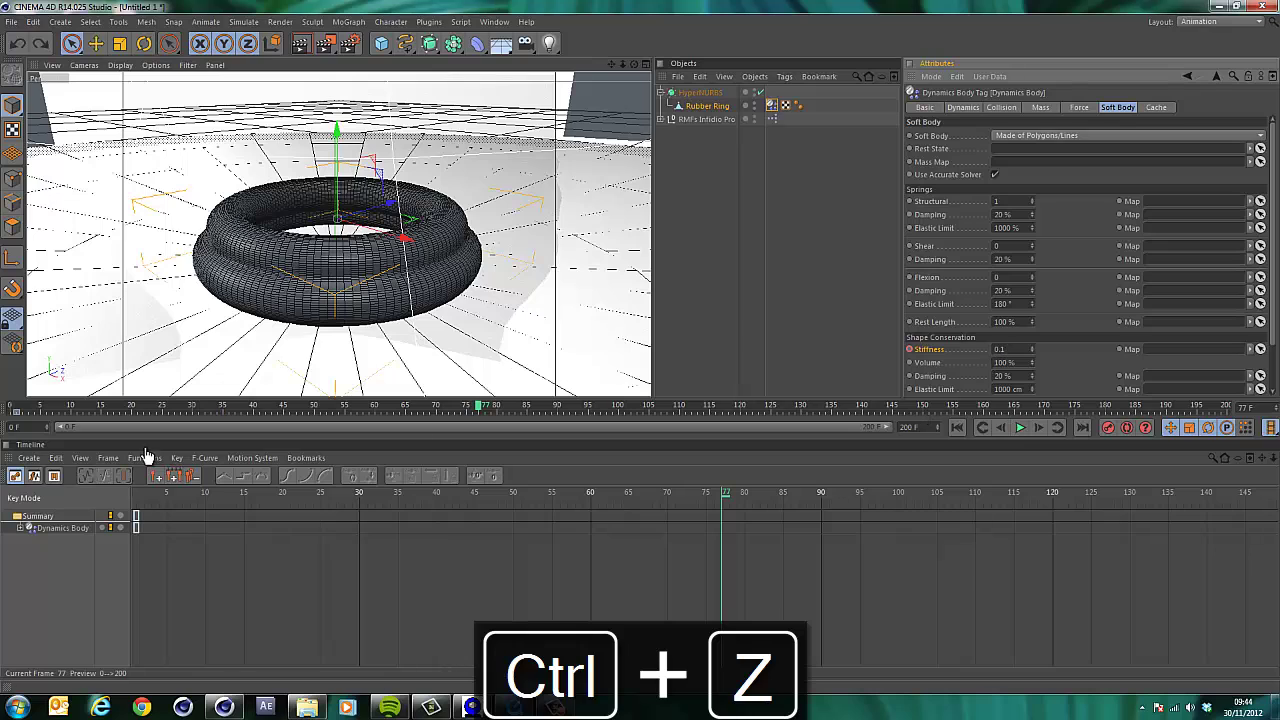
key("ctrl+z")
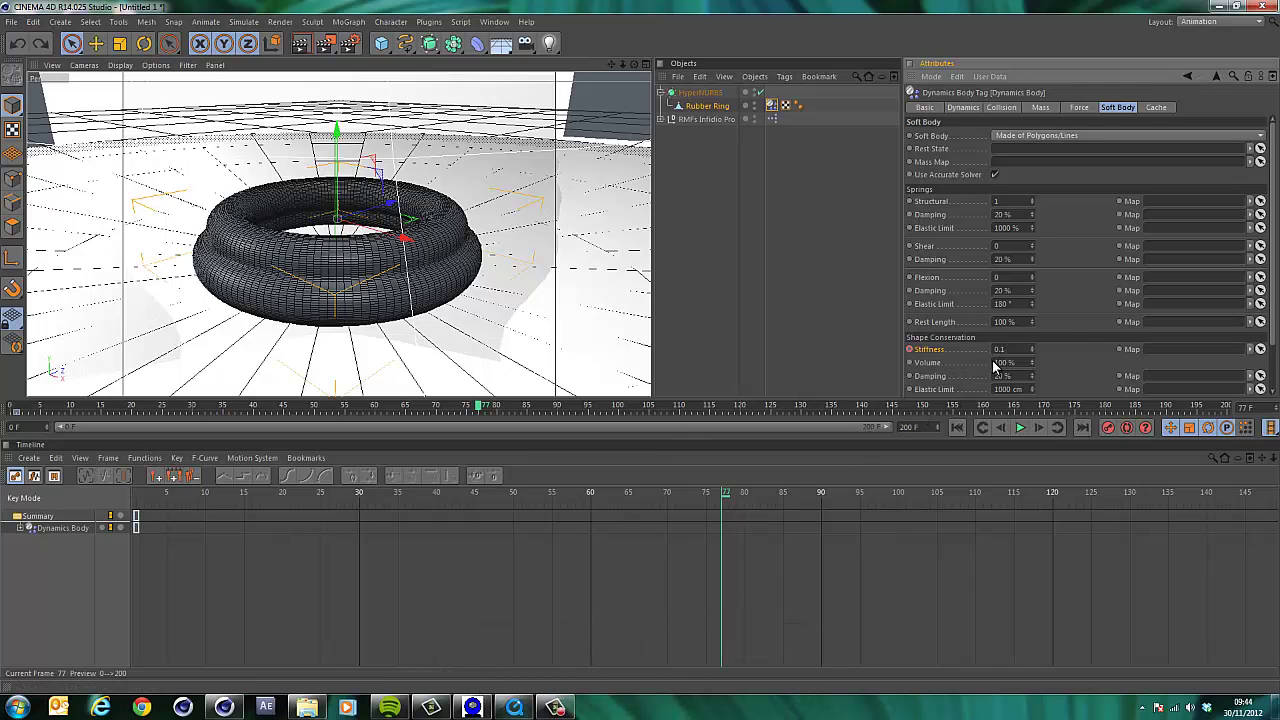
key("ctrl+d")
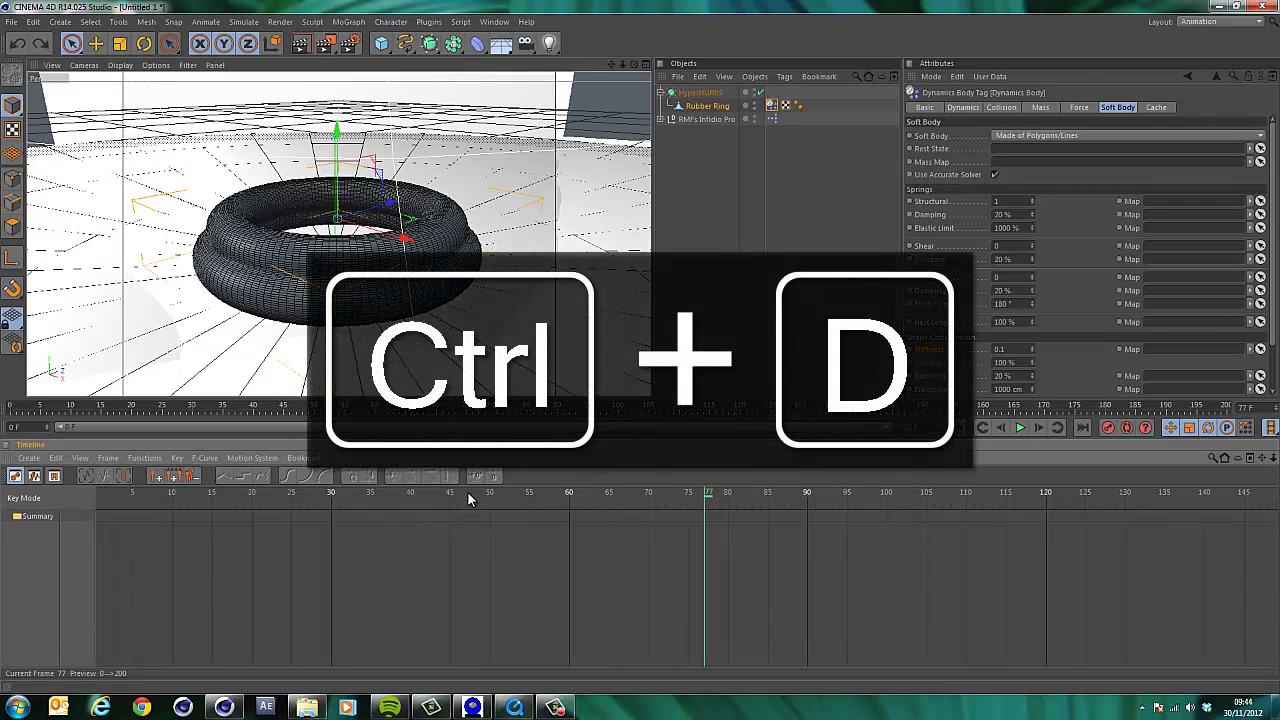
Keyframe Structural 1 and Flexion 0 at frame 1, then Structural and Flexion 100 at frame 100
left_click(105, 495)
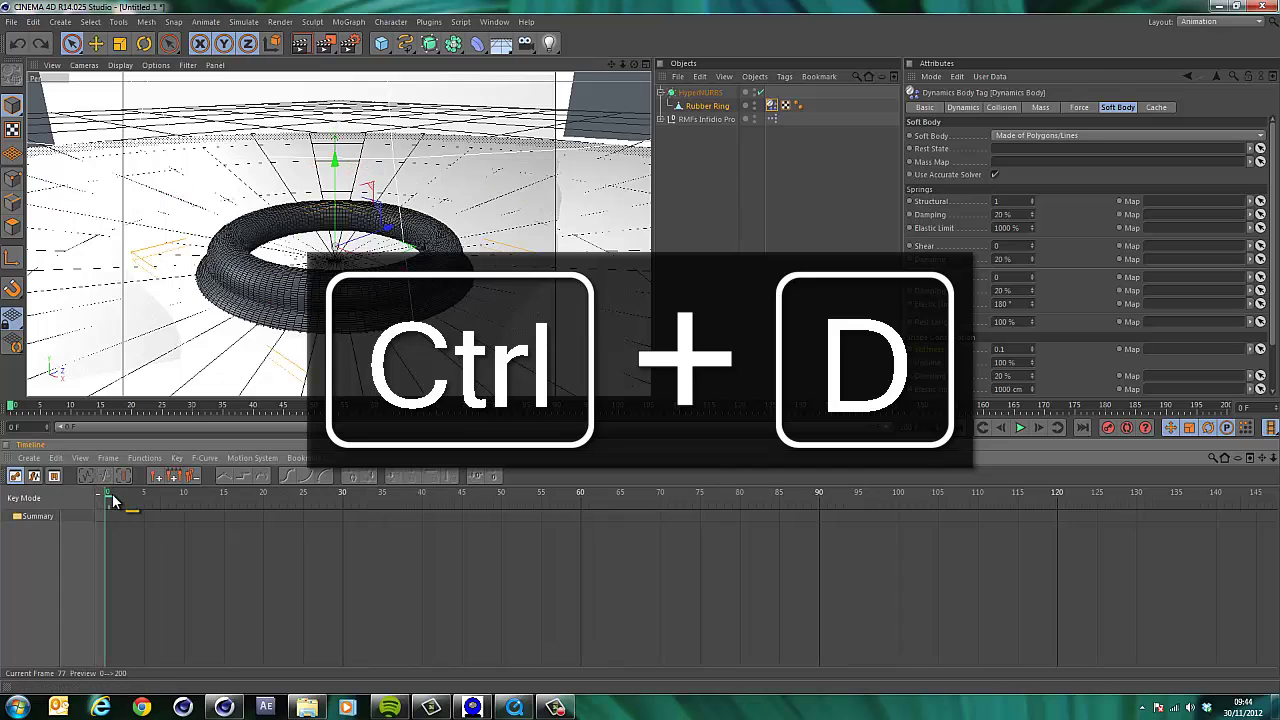
left_click(115, 497)
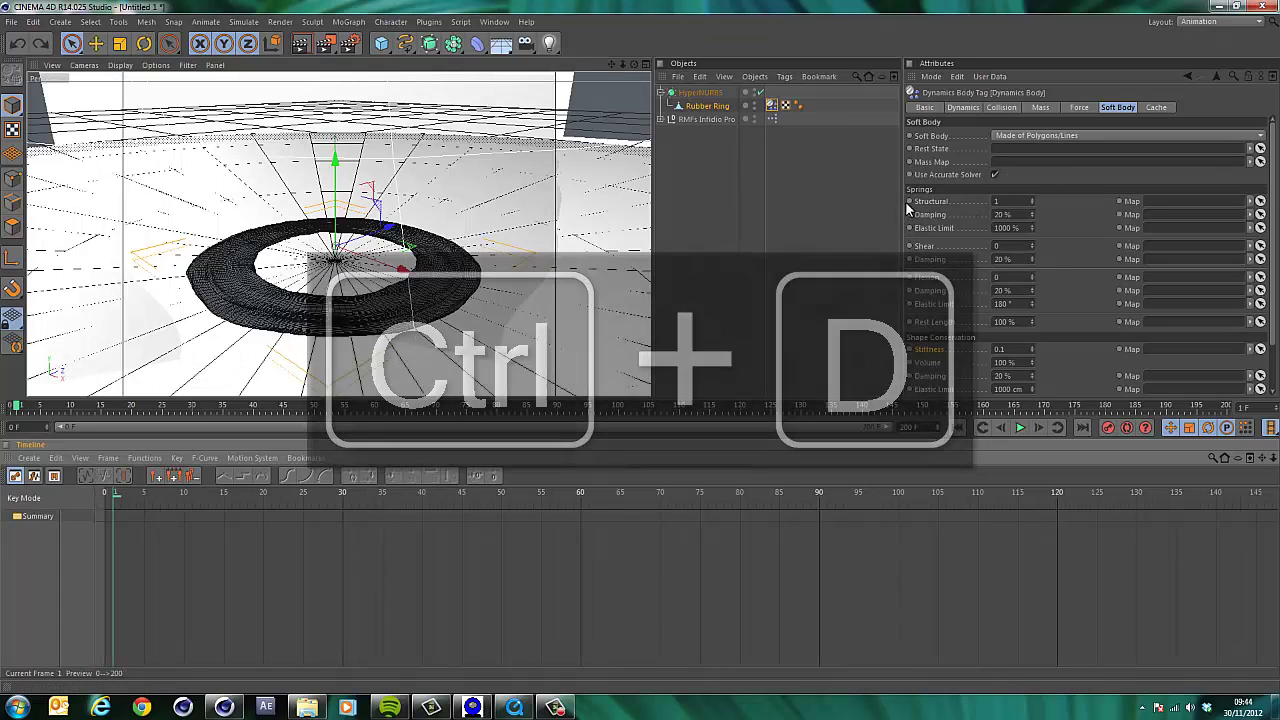
left_click(907, 201, "ctrl")
left_click(909, 278, "ctrl")
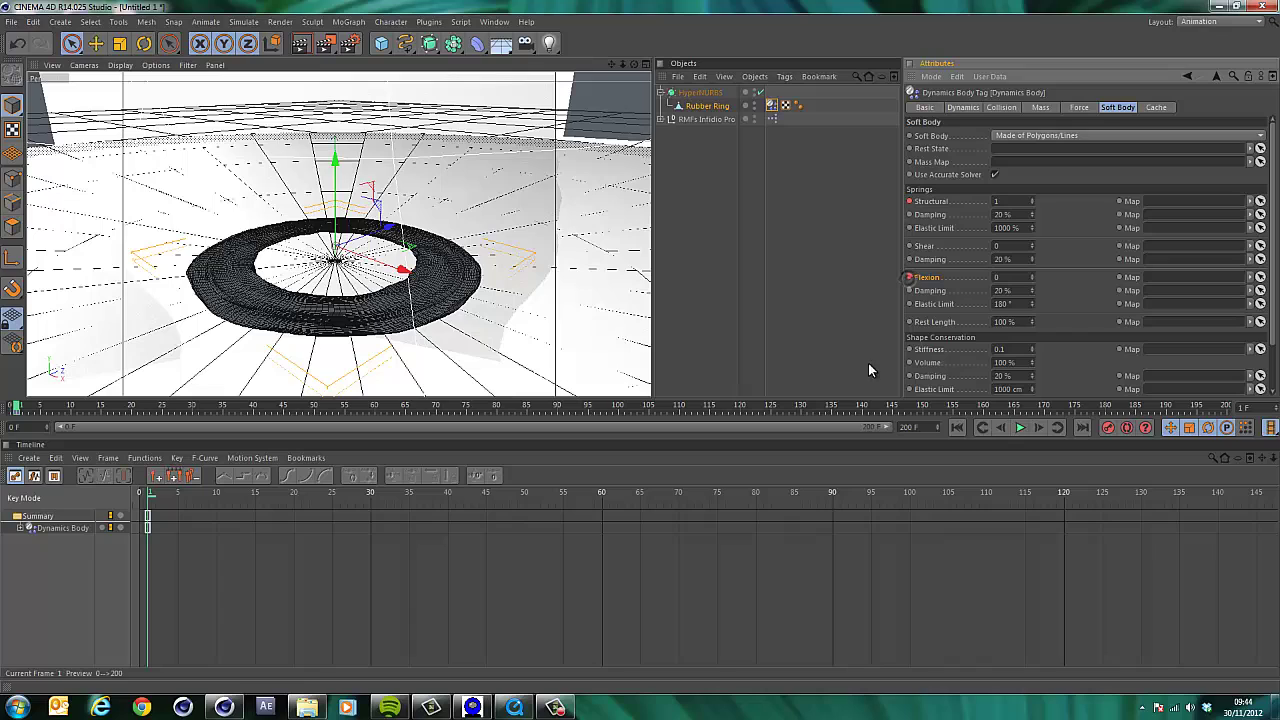
left_click(909, 492)
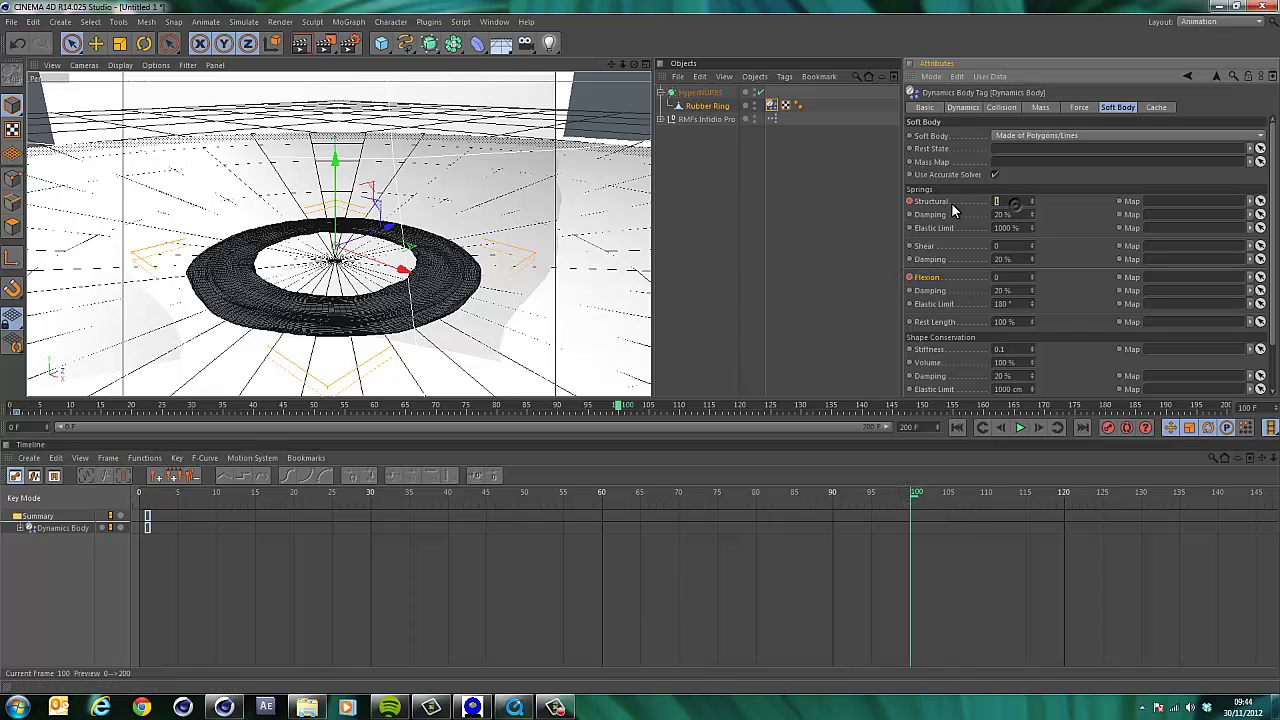
type("100100")
left_click(909, 201, "ctrl")
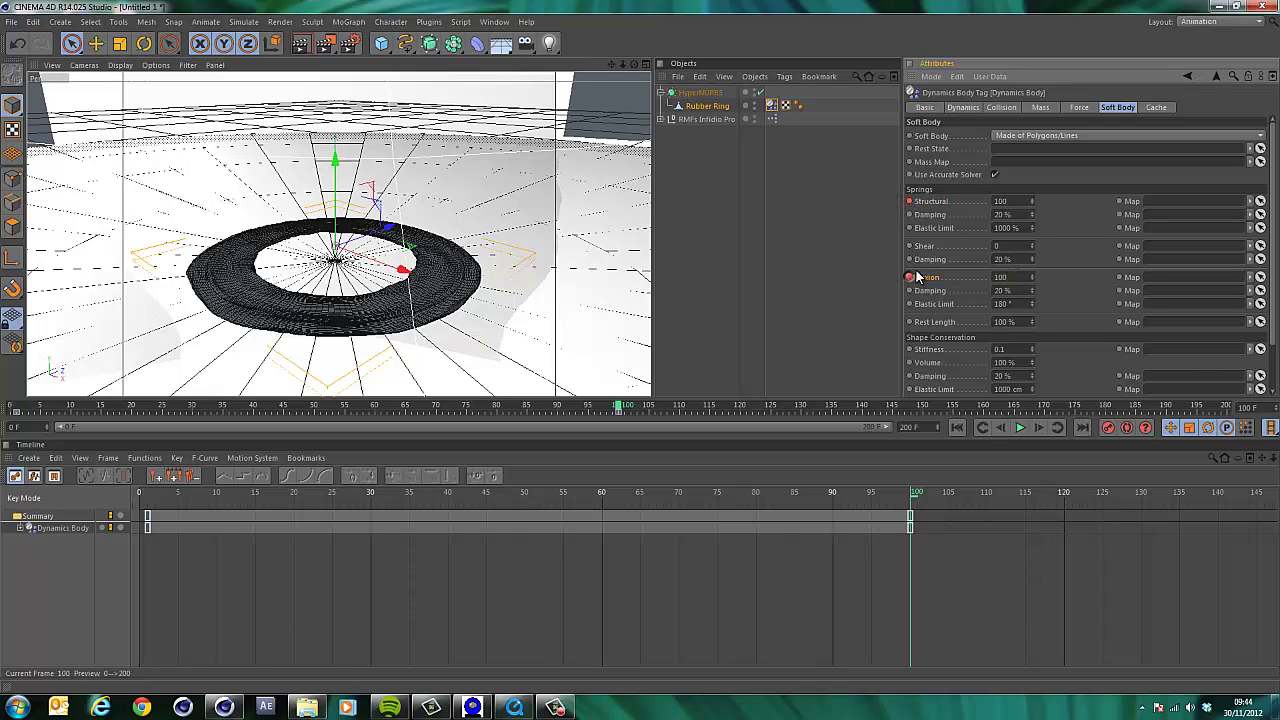
Replay the simulation from frame 0, render a quick preview near frame 34, then step to frame 35
left_click(957, 427)
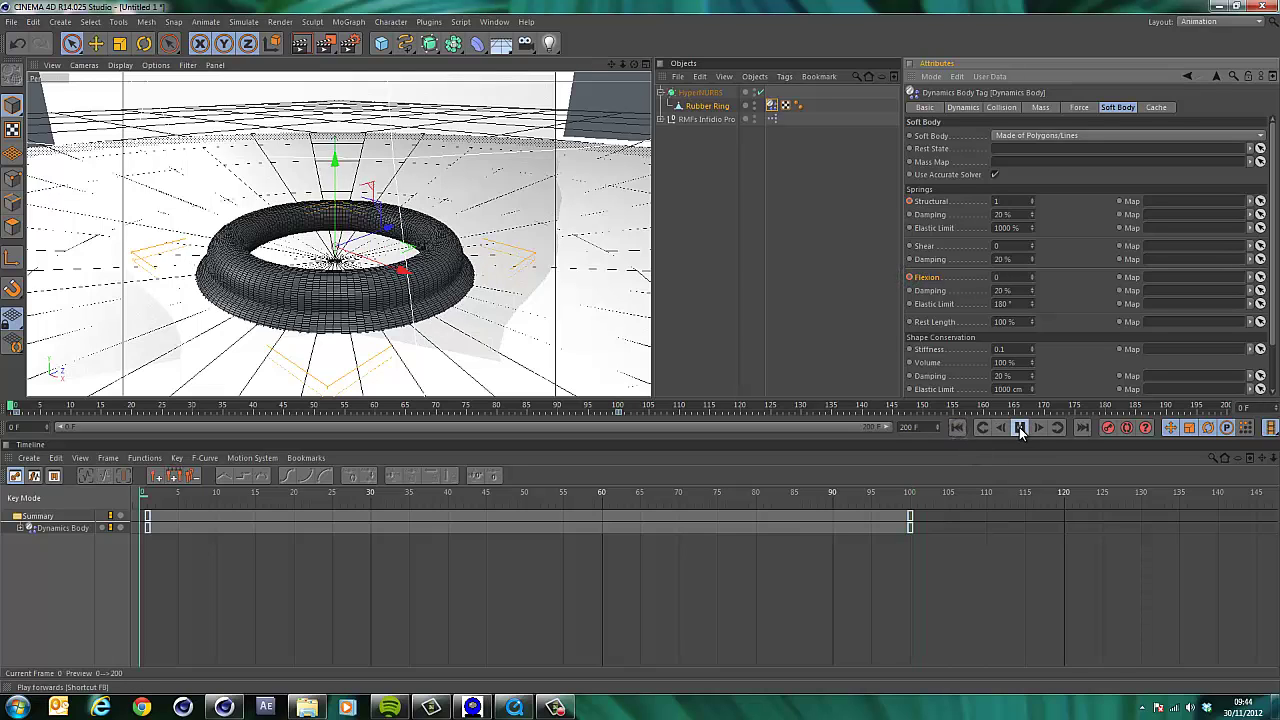
left_click(1020, 427)
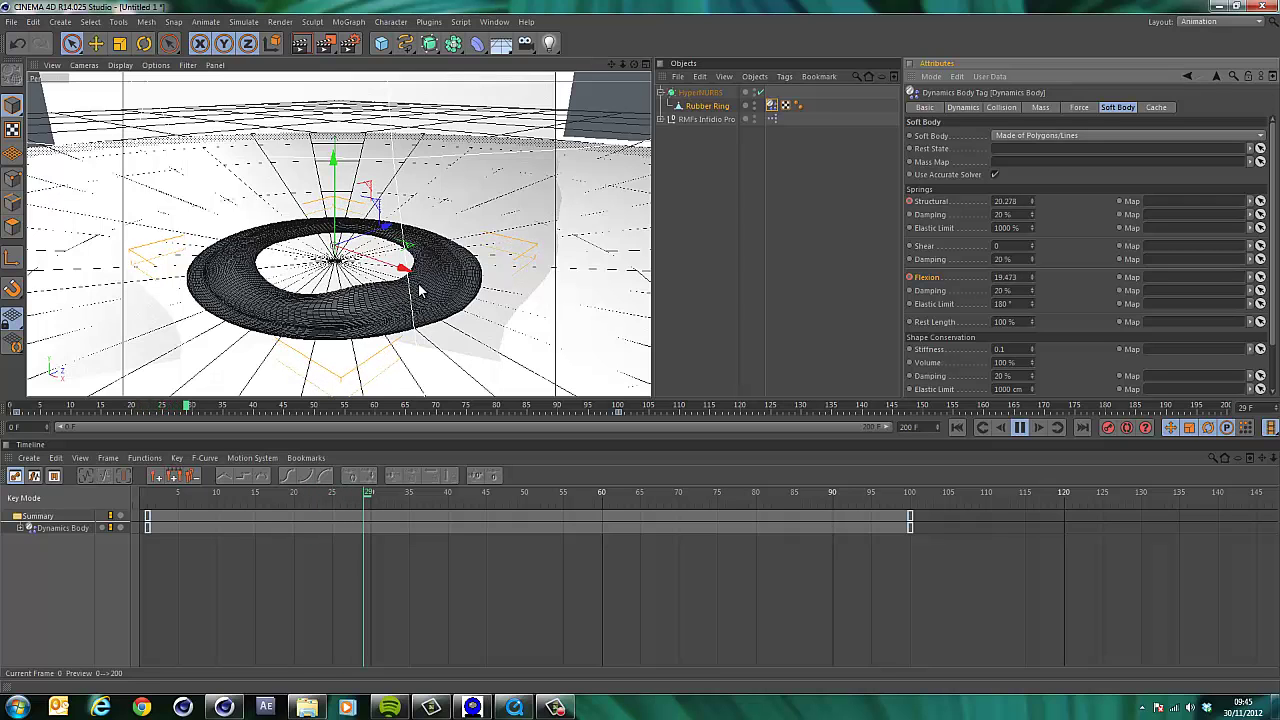
left_click(313, 46)
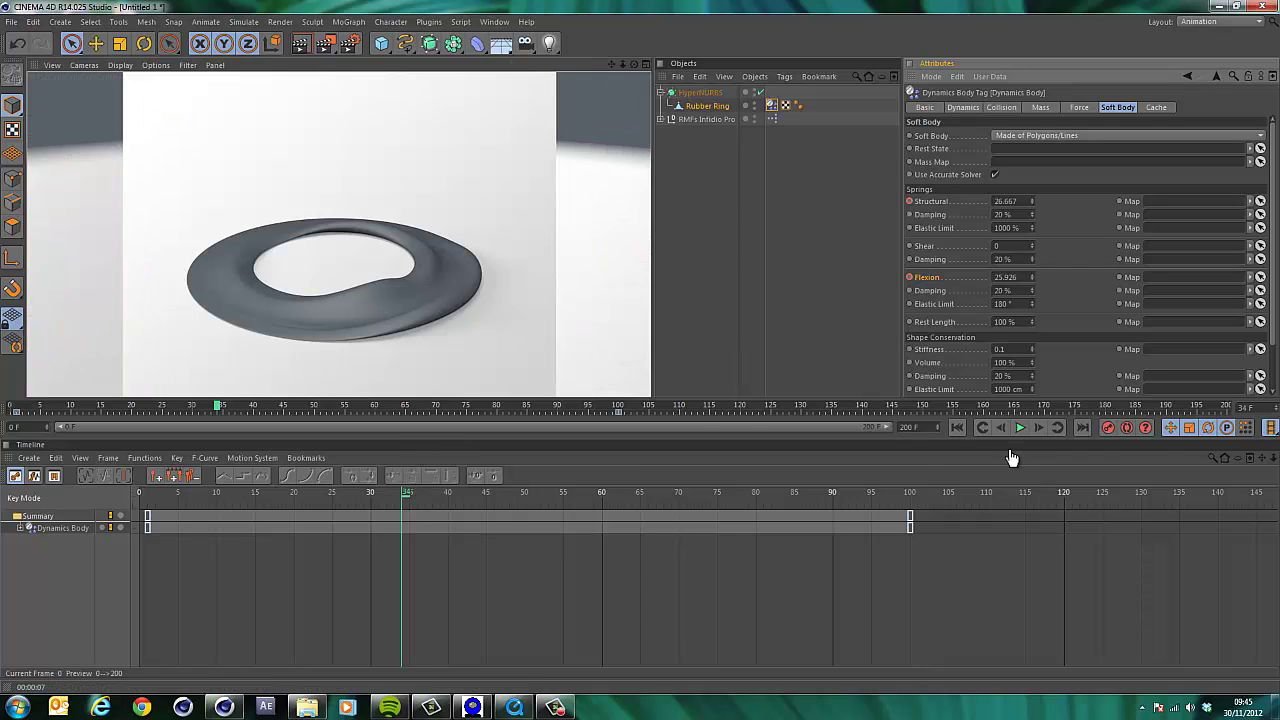
left_click(1038, 427)
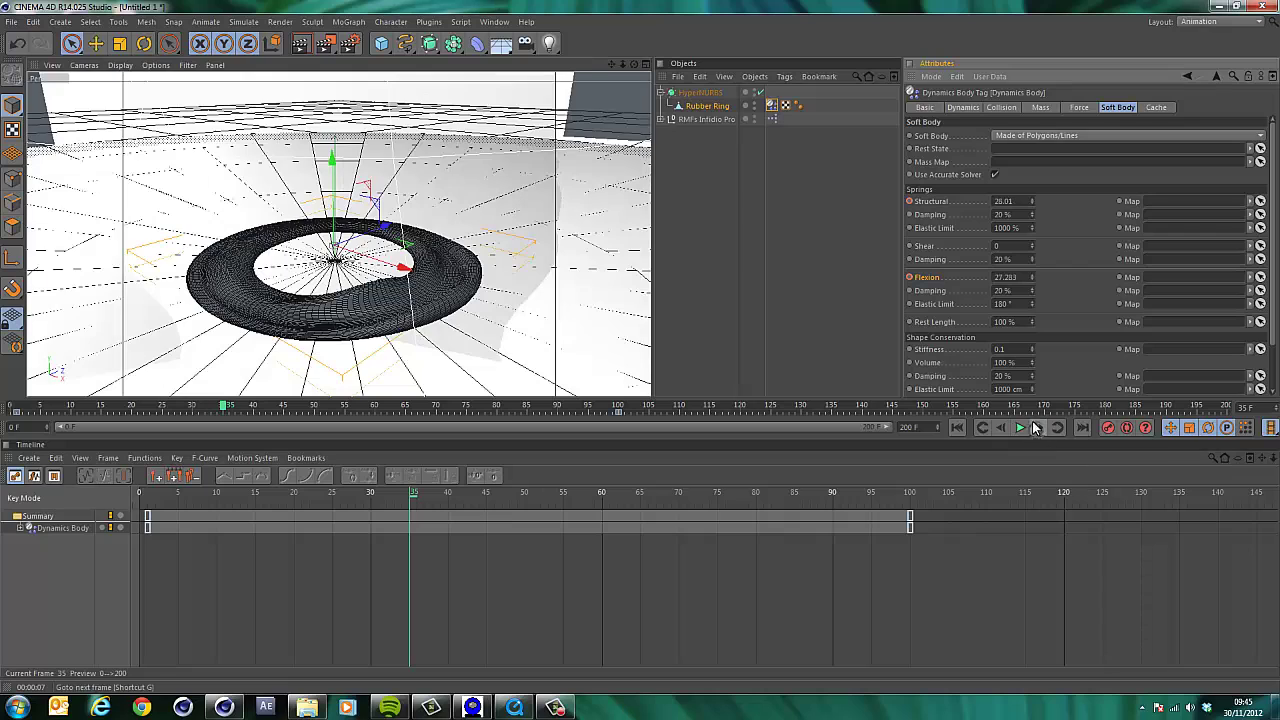
Keyframe Stiffness 0.1 at frame 35 and 0.9 at frame 95, then rewind to replay
left_click(909, 348)
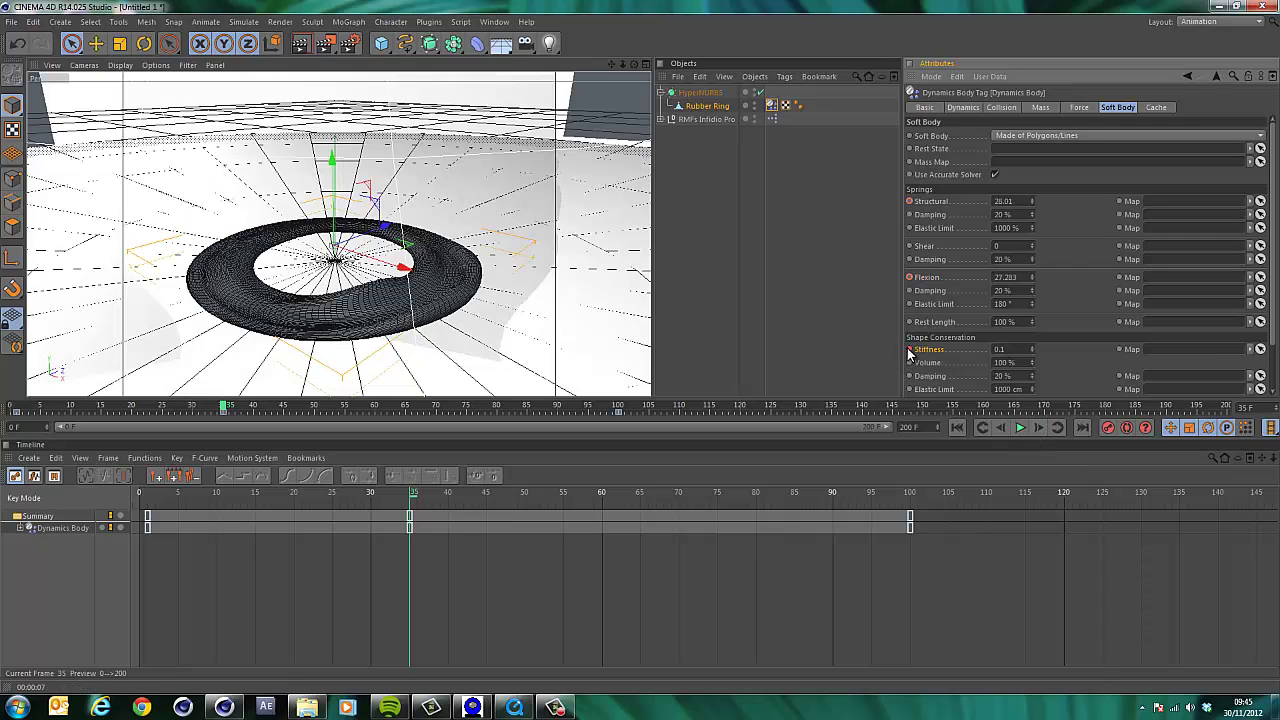
left_click(869, 494)
key("BackSpace")
double_click(1012, 349)
type("9")
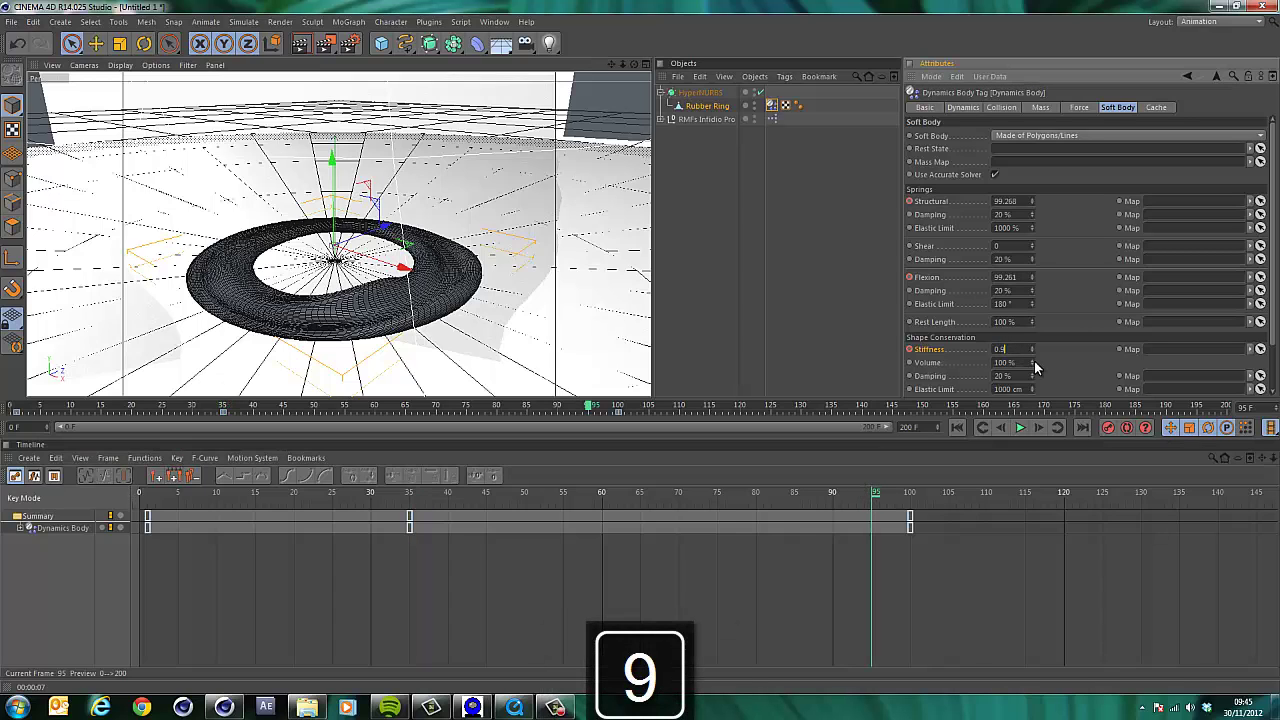
left_click(910, 349)
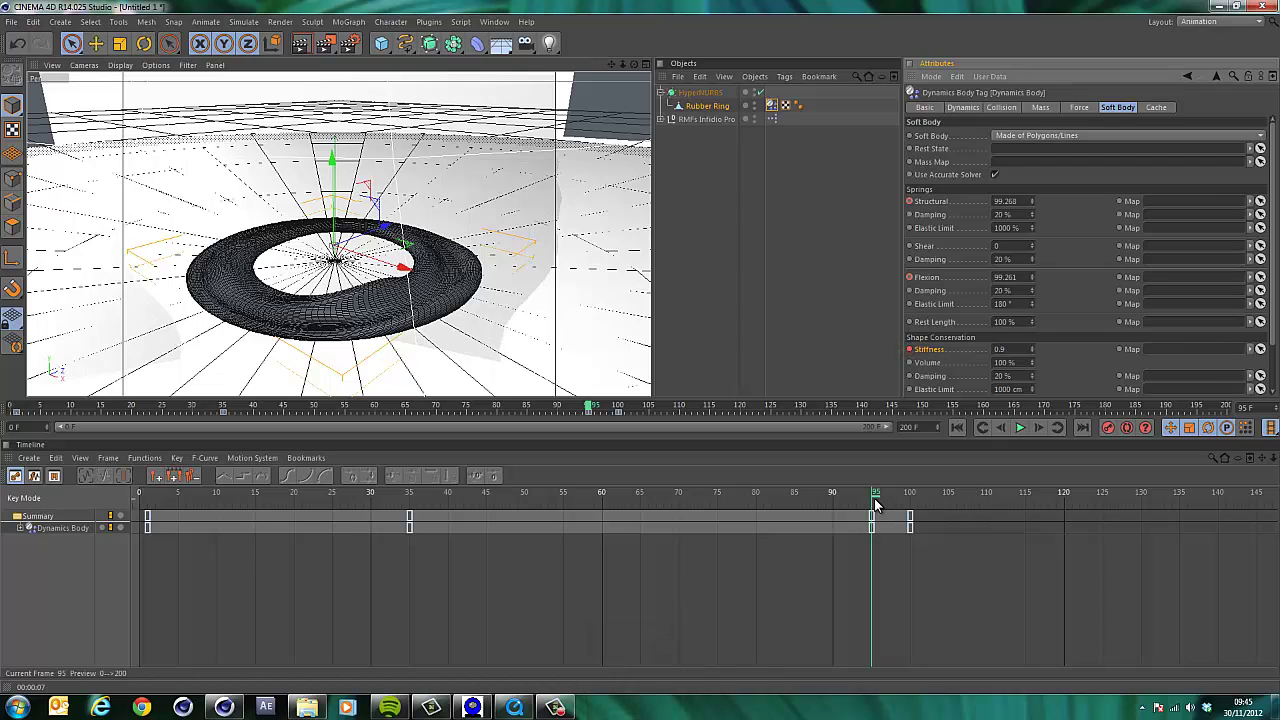
left_click(957, 427)
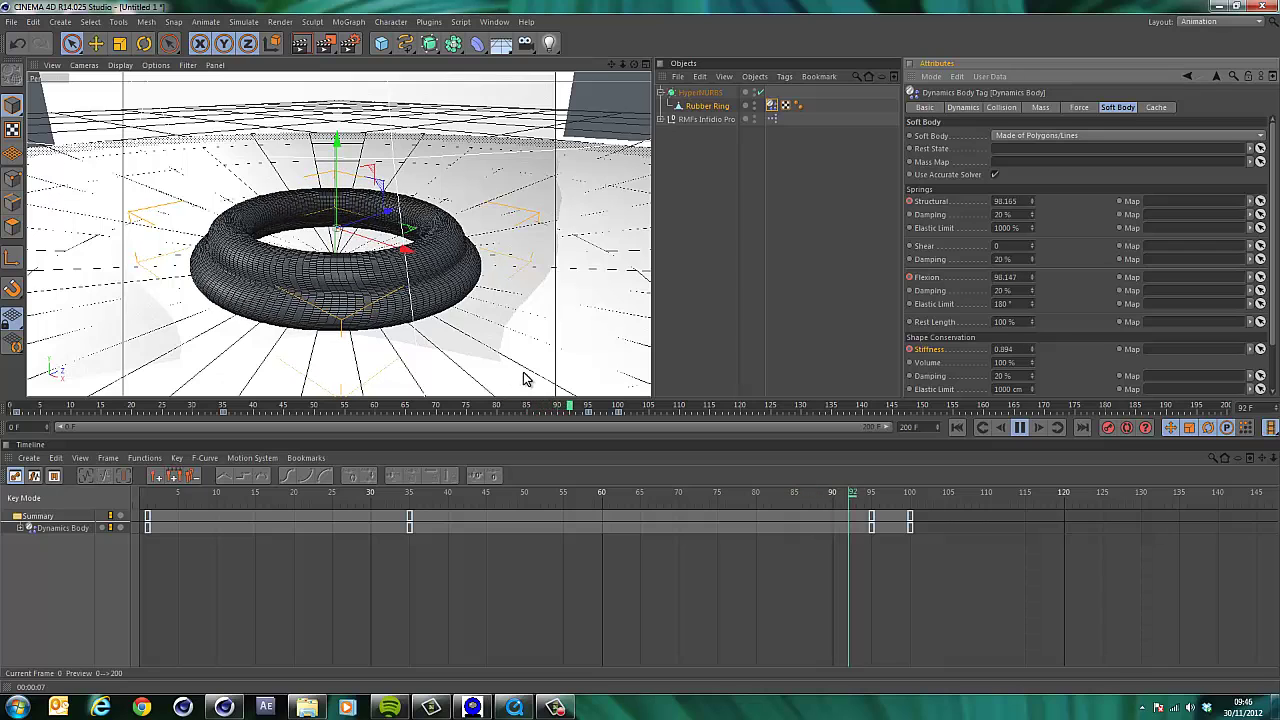
Stop playback, check frames 92–100, and keyframe Stiffness 1 at frame 96
left_click(1016, 429)
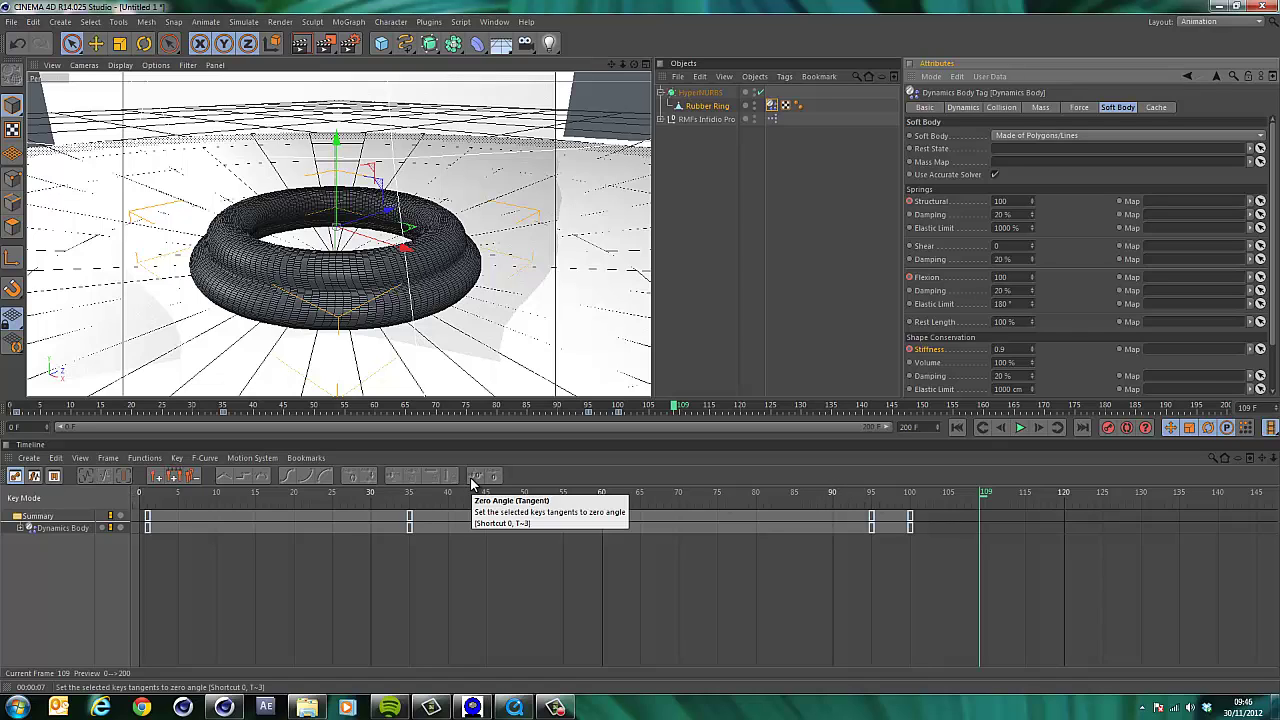
left_click_drag(983, 502, 875, 500)
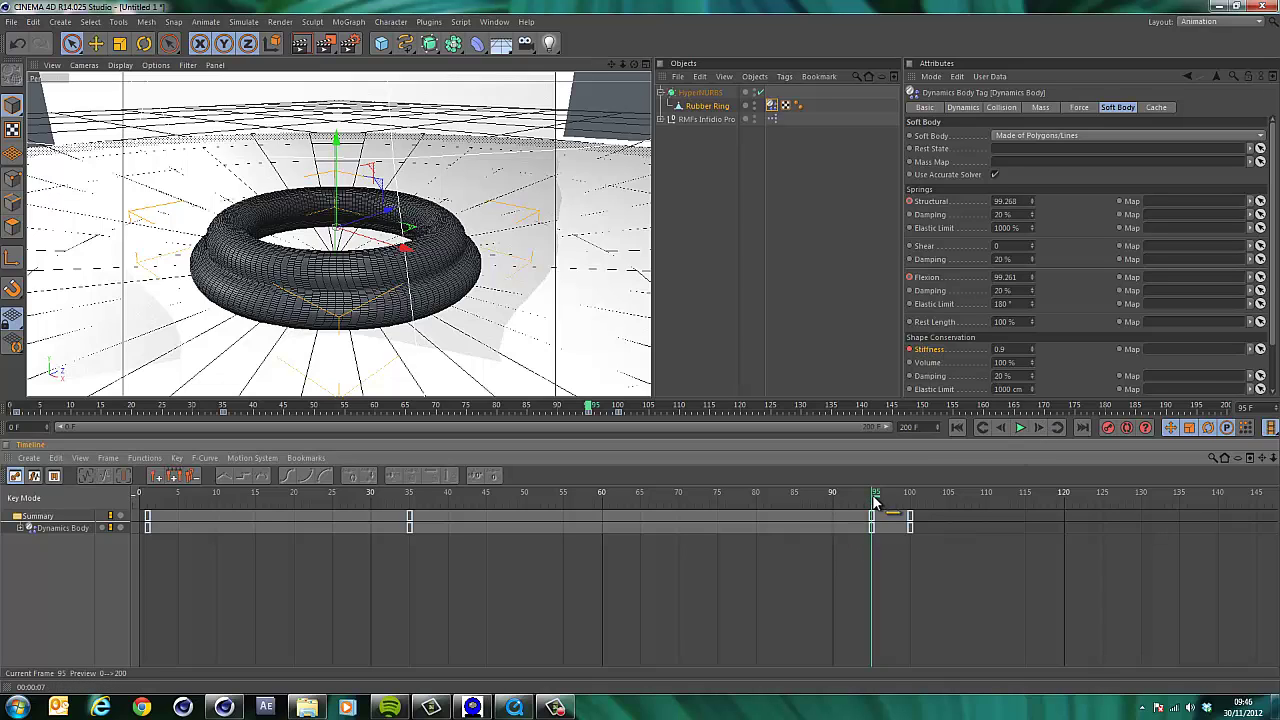
left_click_drag(876, 500, 944, 496)
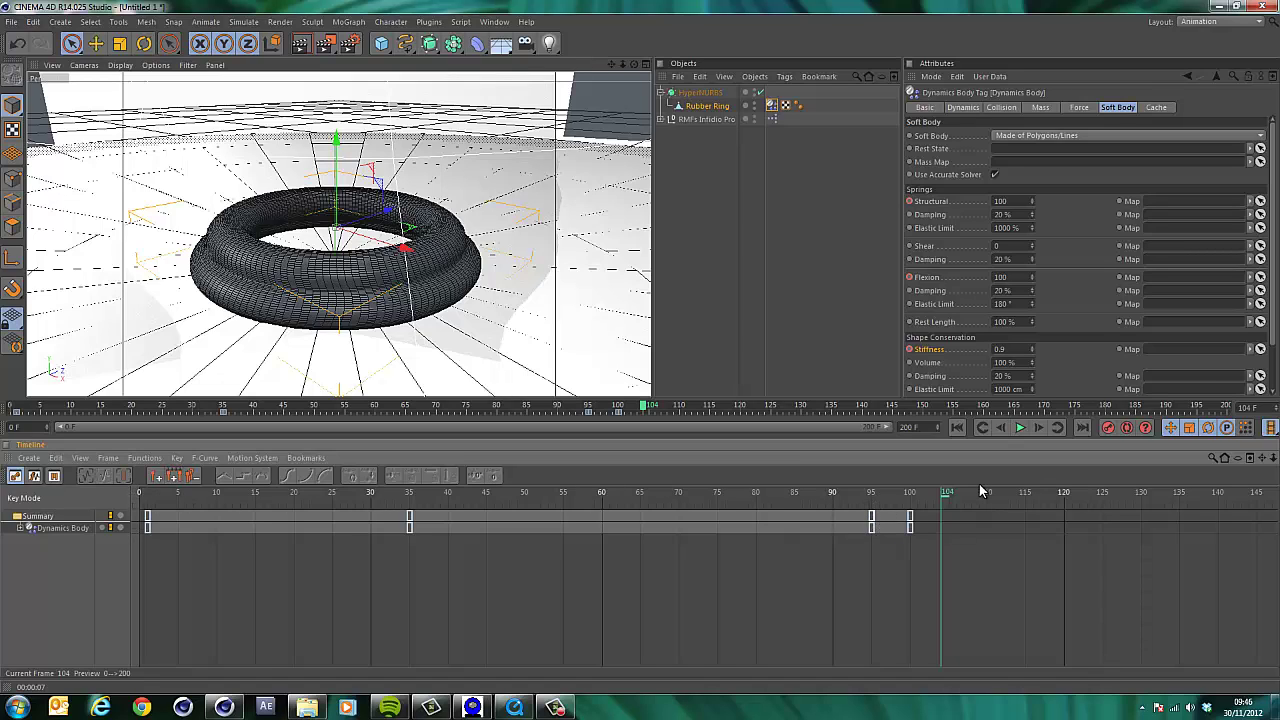
left_click(870, 492)
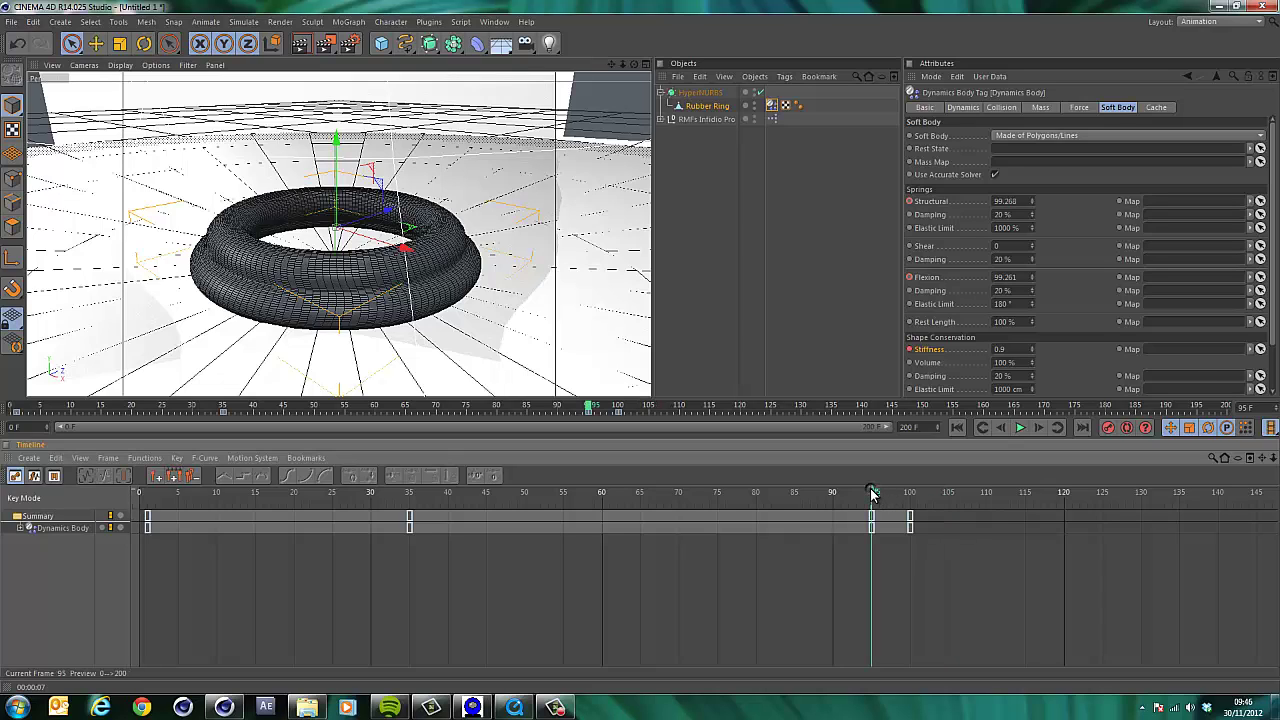
key("1")
left_click(999, 349)
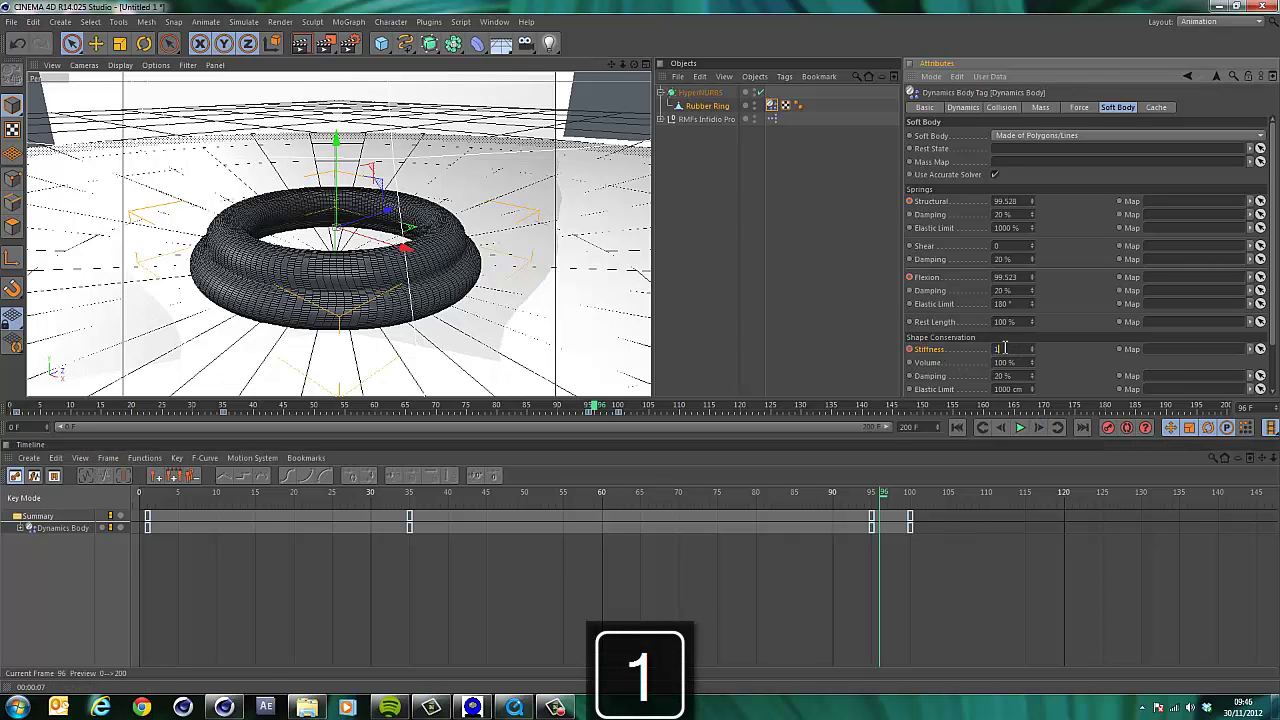
left_click(910, 349)
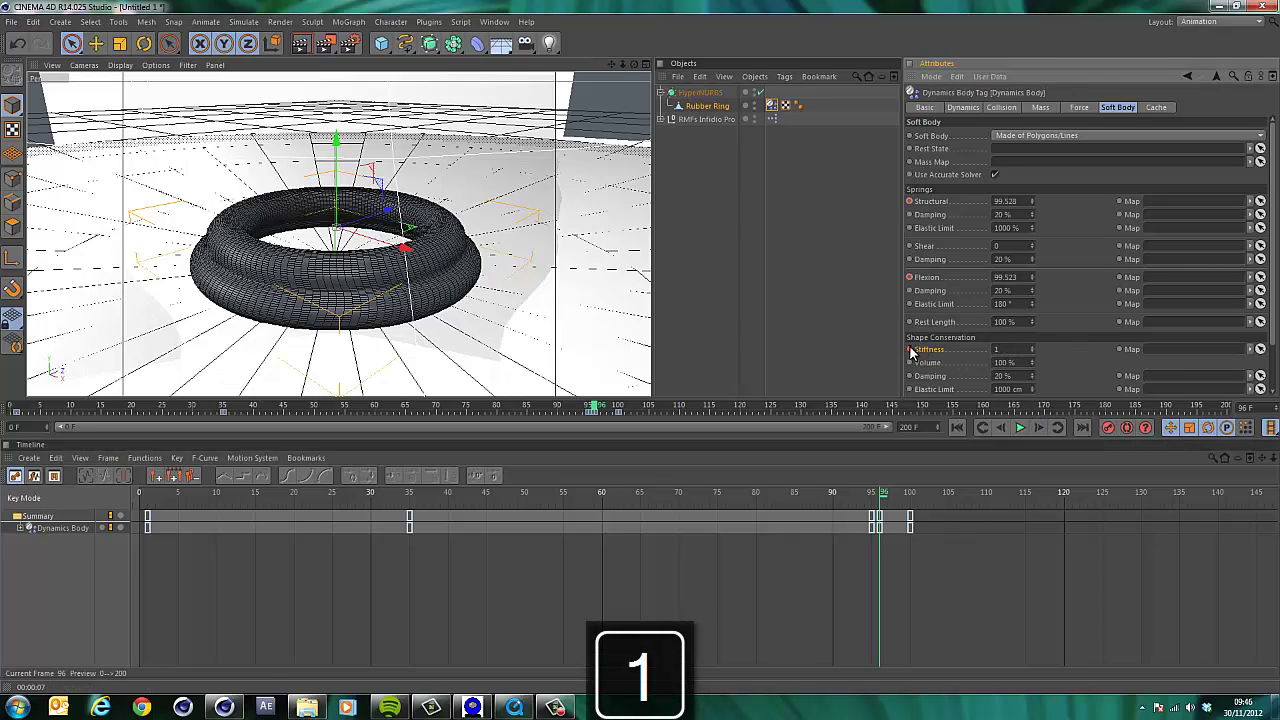
Keyframe Stiffness 100 at frame 105 and scrub back to check the ramp
left_click(949, 494)
left_click_drag(935, 500, 954, 500)
double_click(1010, 349)
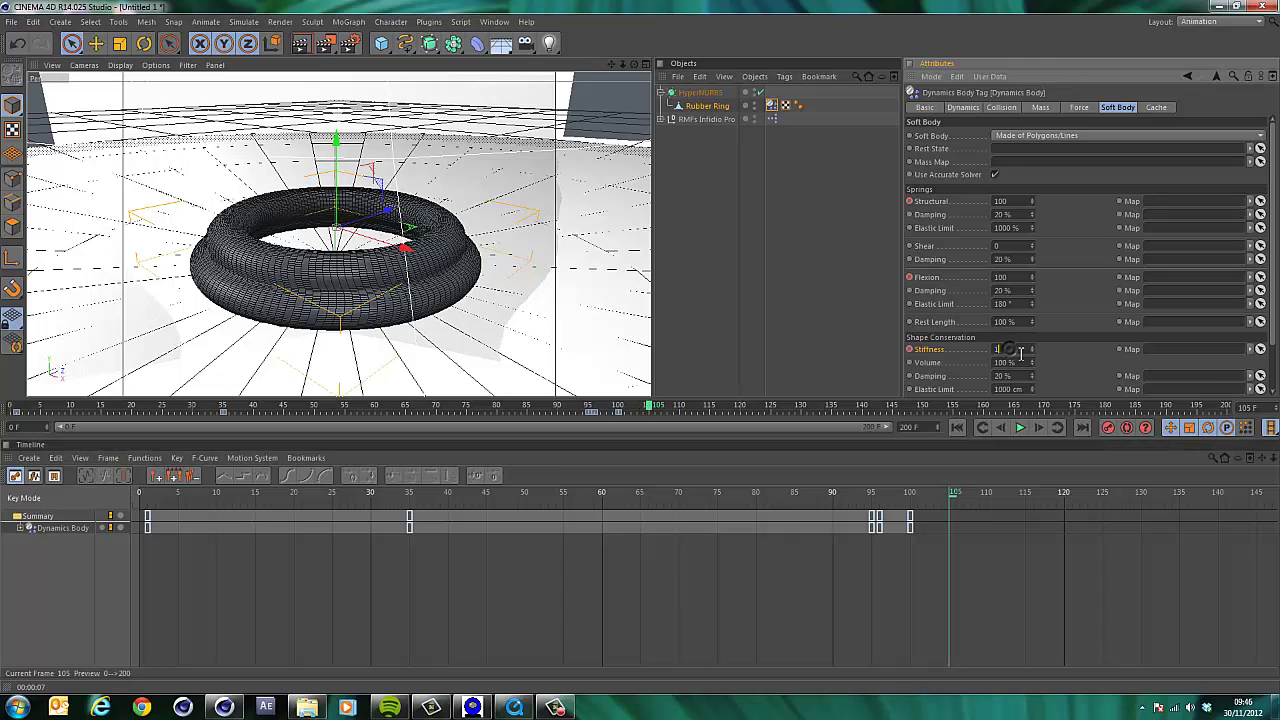
left_click(910, 349)
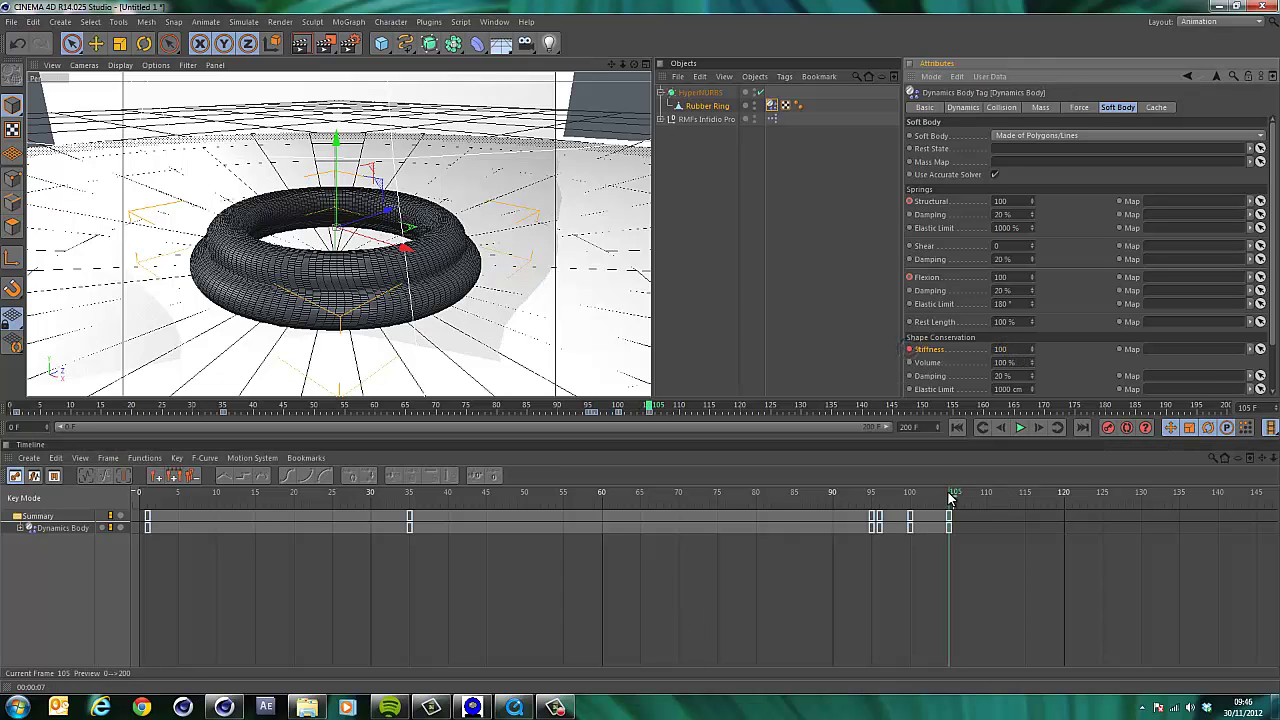
left_click_drag(952, 497, 1028, 494)
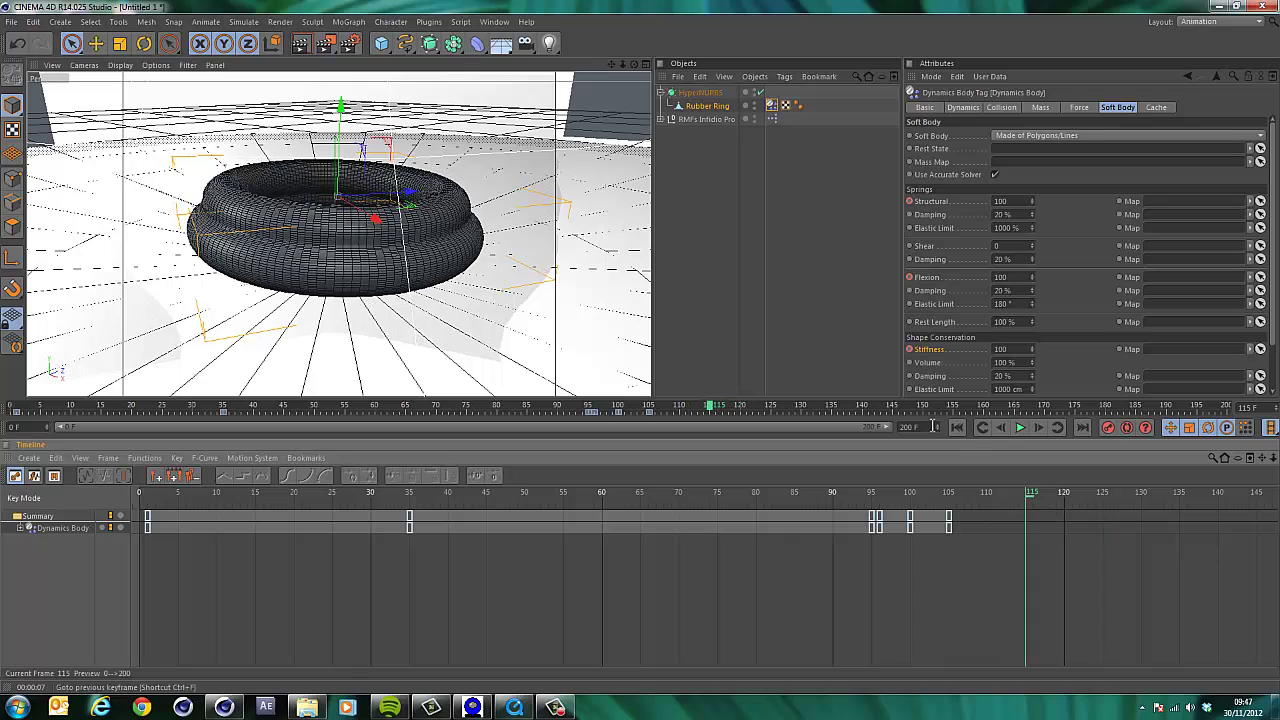
left_click(956, 427)
left_click(1020, 427)
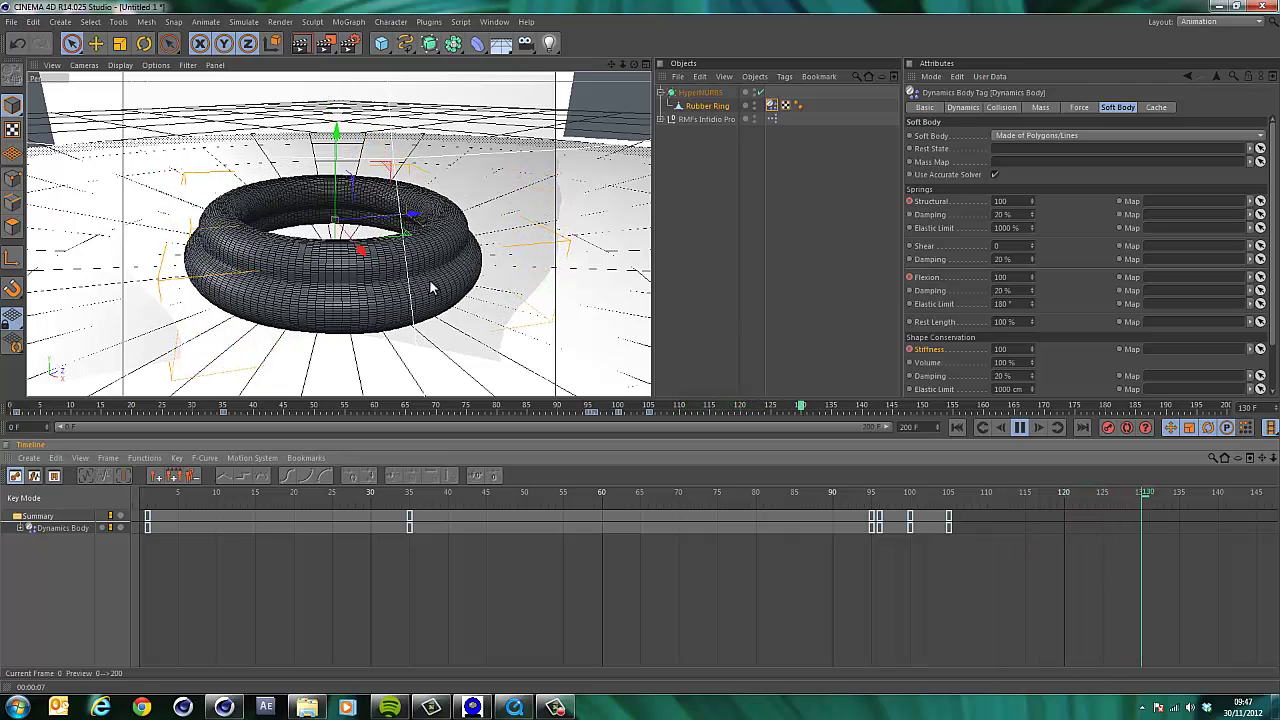
left_click(1019, 427)
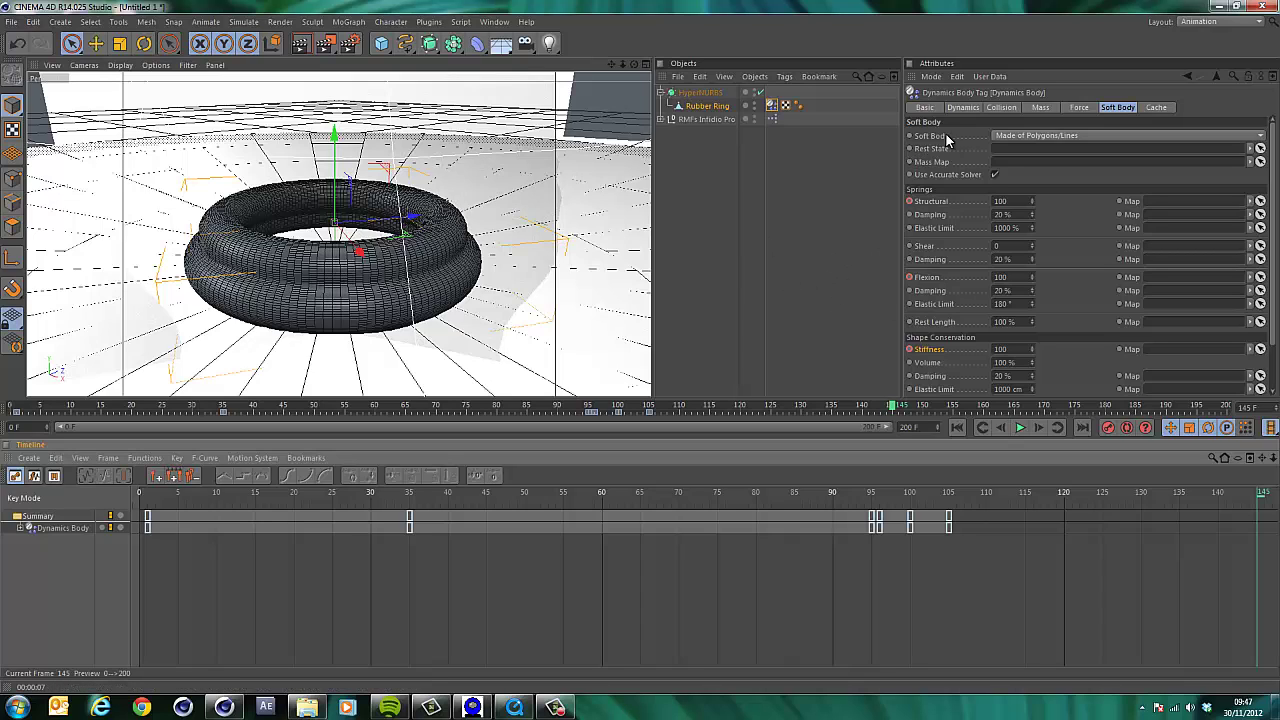
Bake the dynamics cache from Project Settings > Dynamics > Cache, keeping Use Cached Data enabled
key("ctrl+d")
key("ctrl+d")
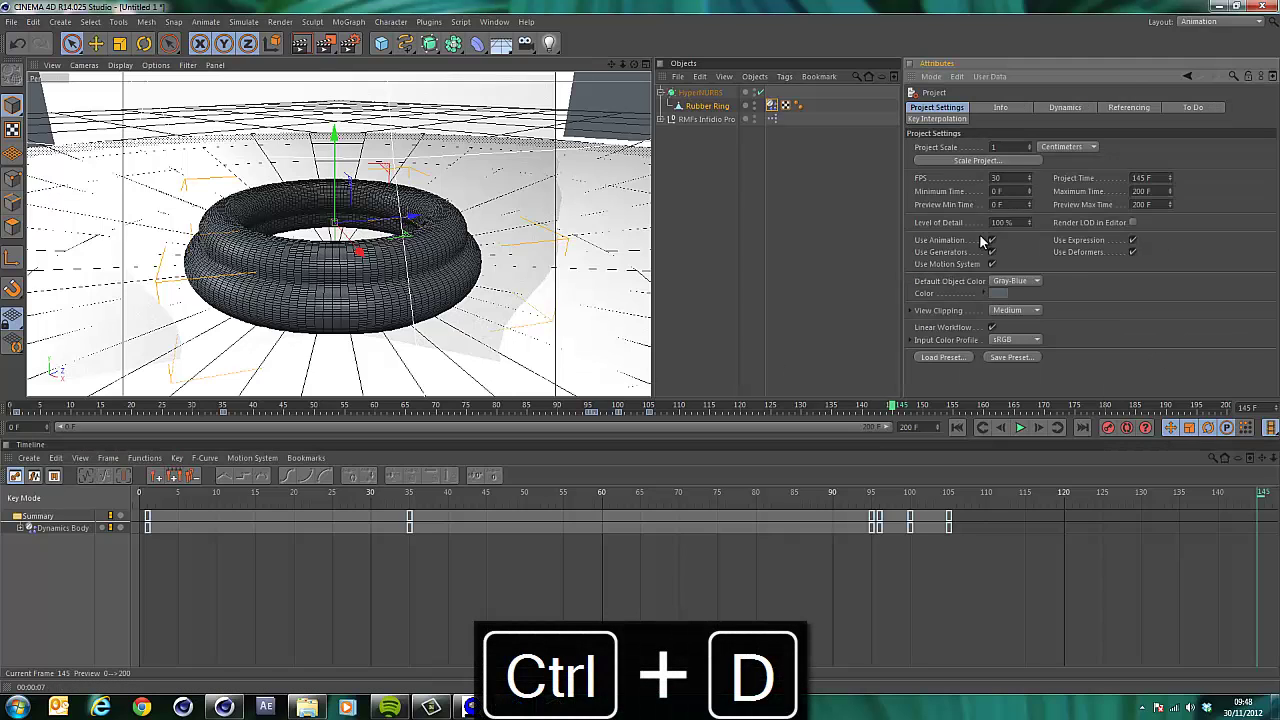
left_click(1062, 107)
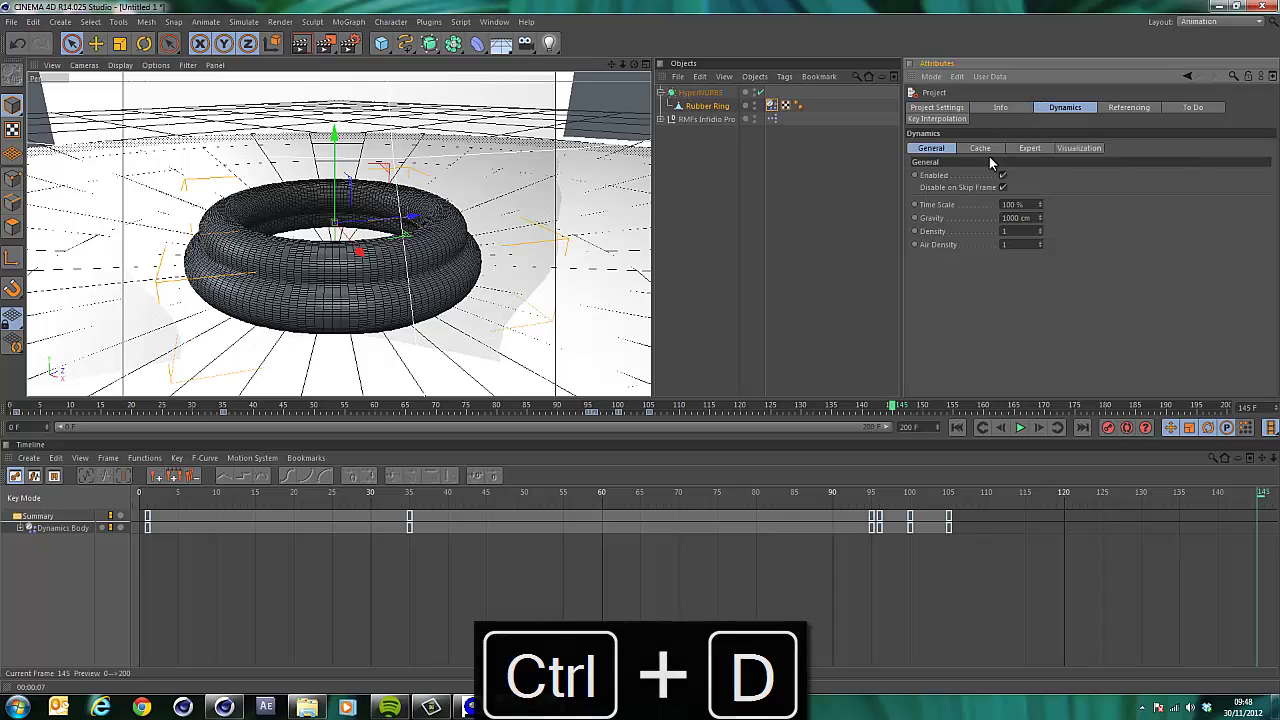
left_click(980, 148)
left_click(934, 177)
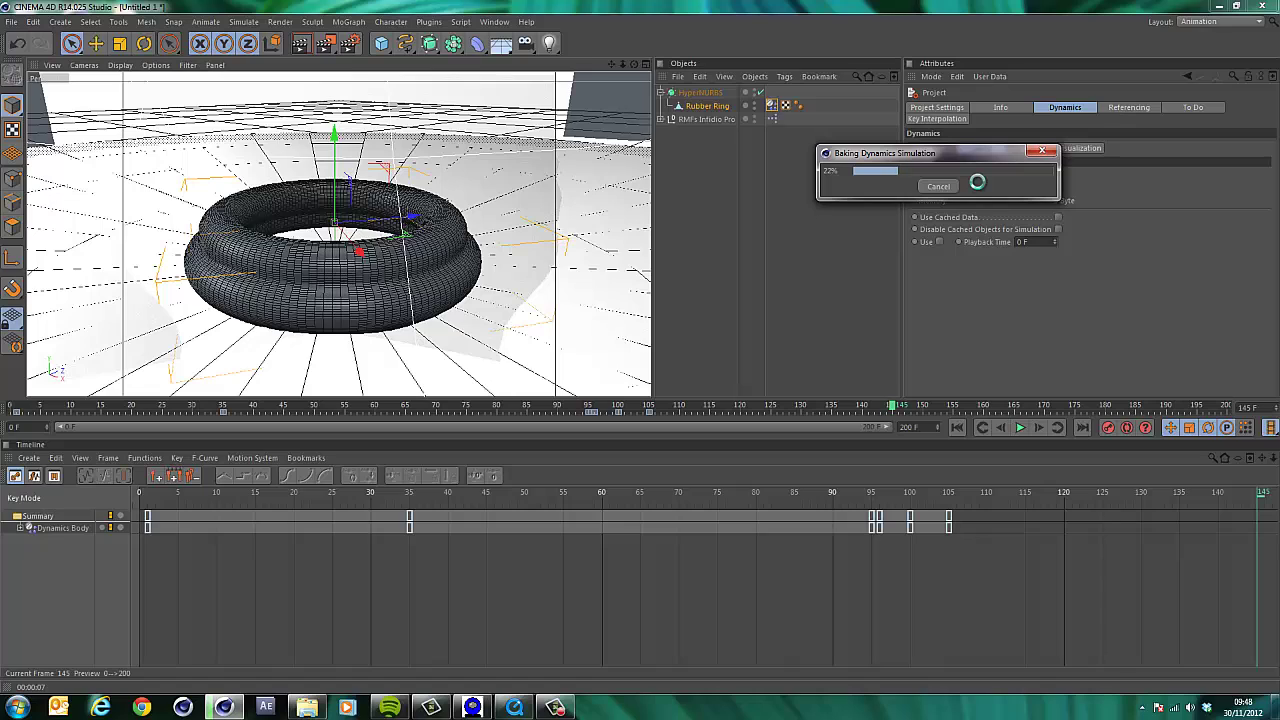
left_click_drag(956, 162, 788, 174)
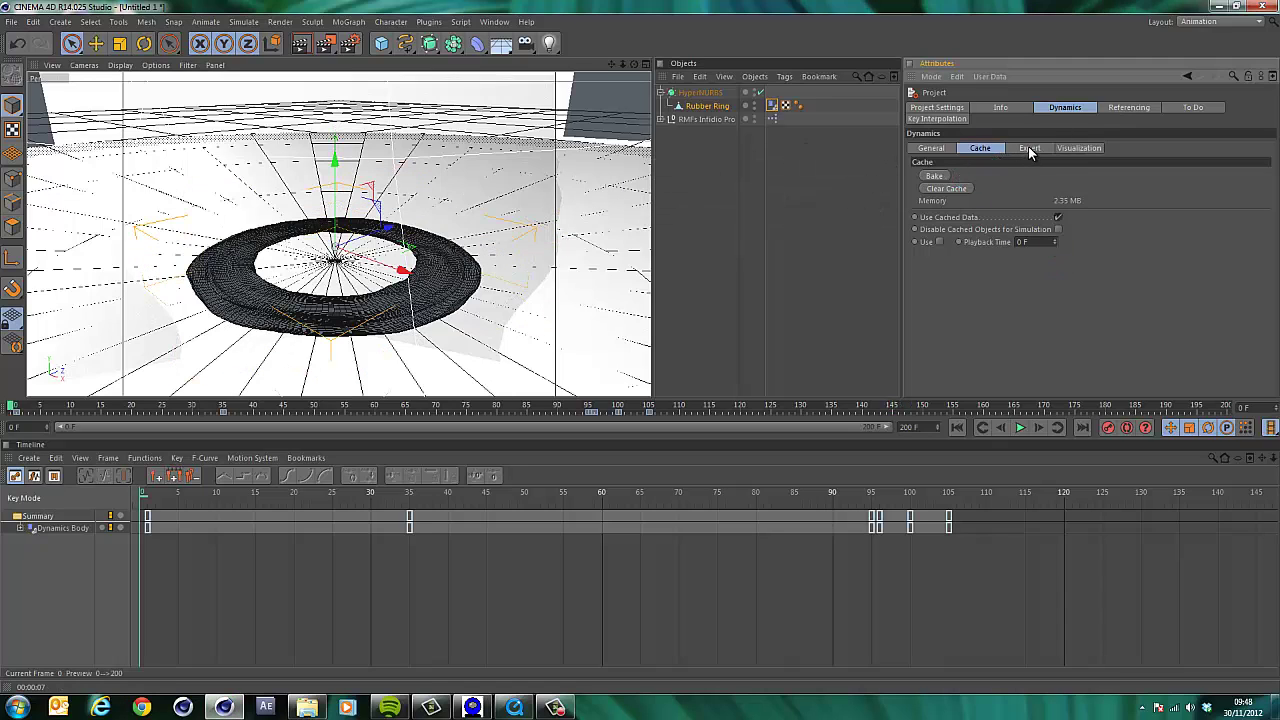
Open the Expert tab, scrub to frame 69, and render a viewport preview of the inflated ring
left_click(1030, 149)
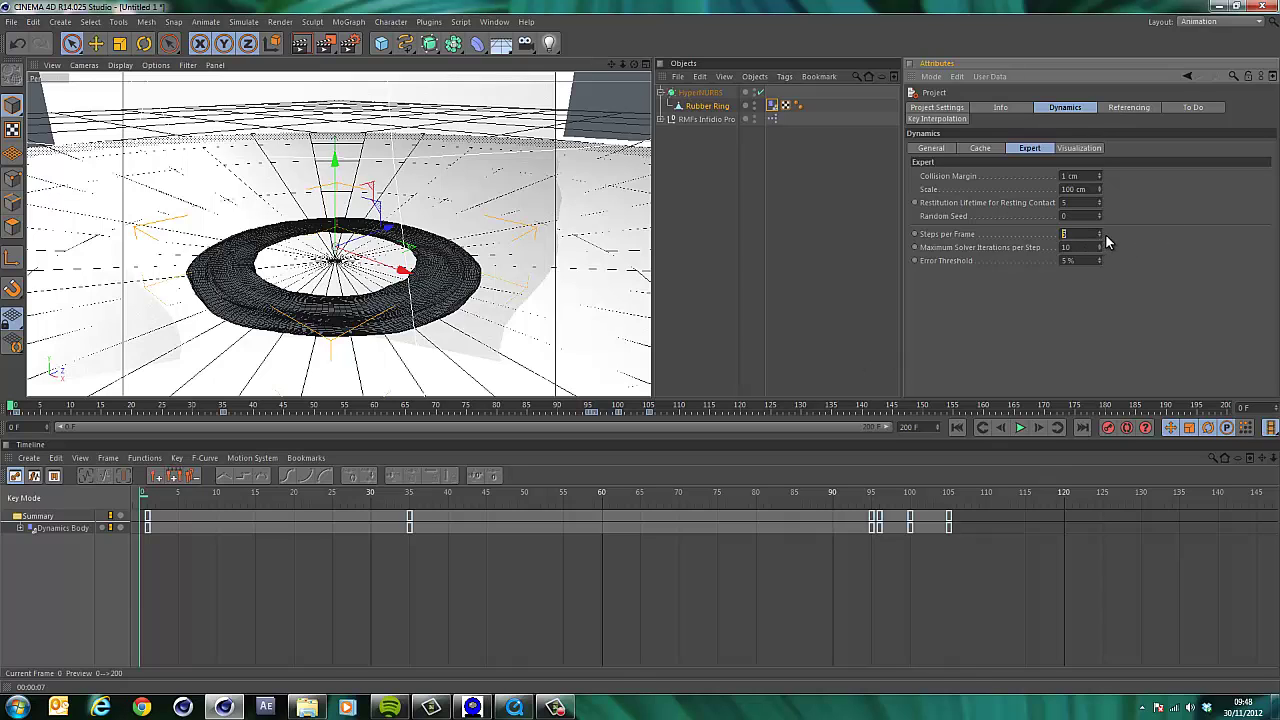
left_click_drag(144, 494, 674, 526)
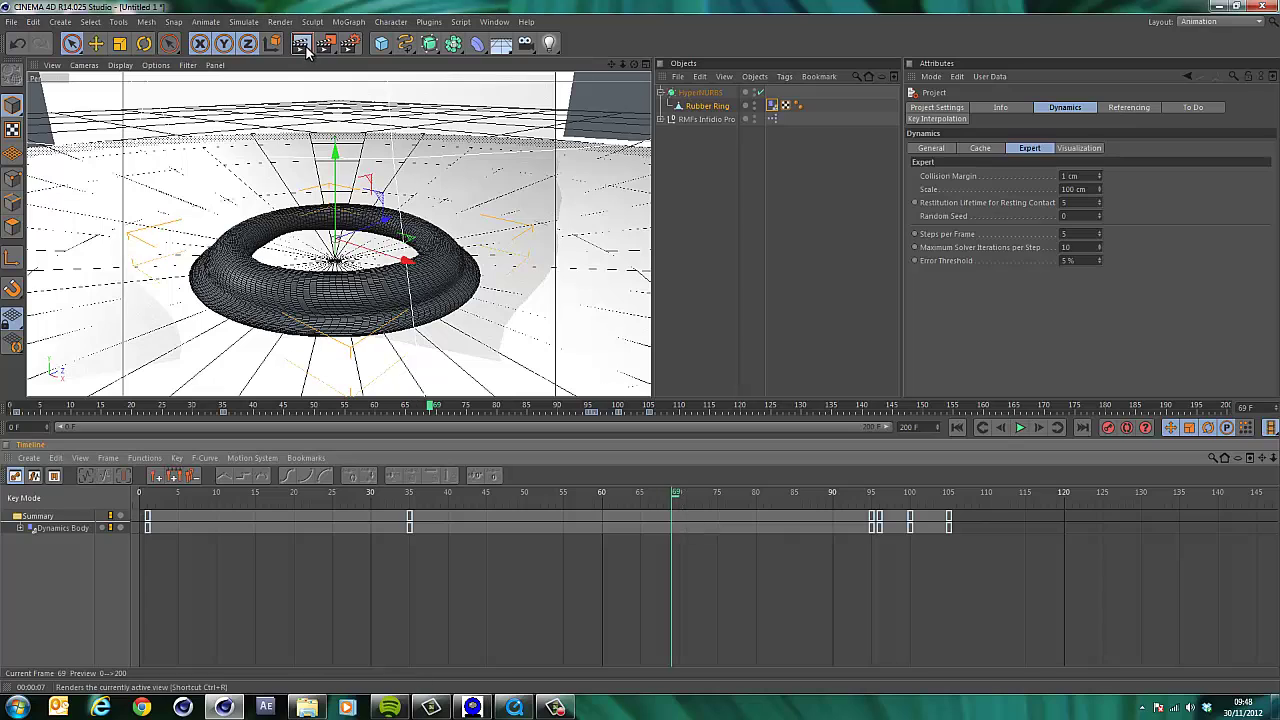
left_click(300, 43)
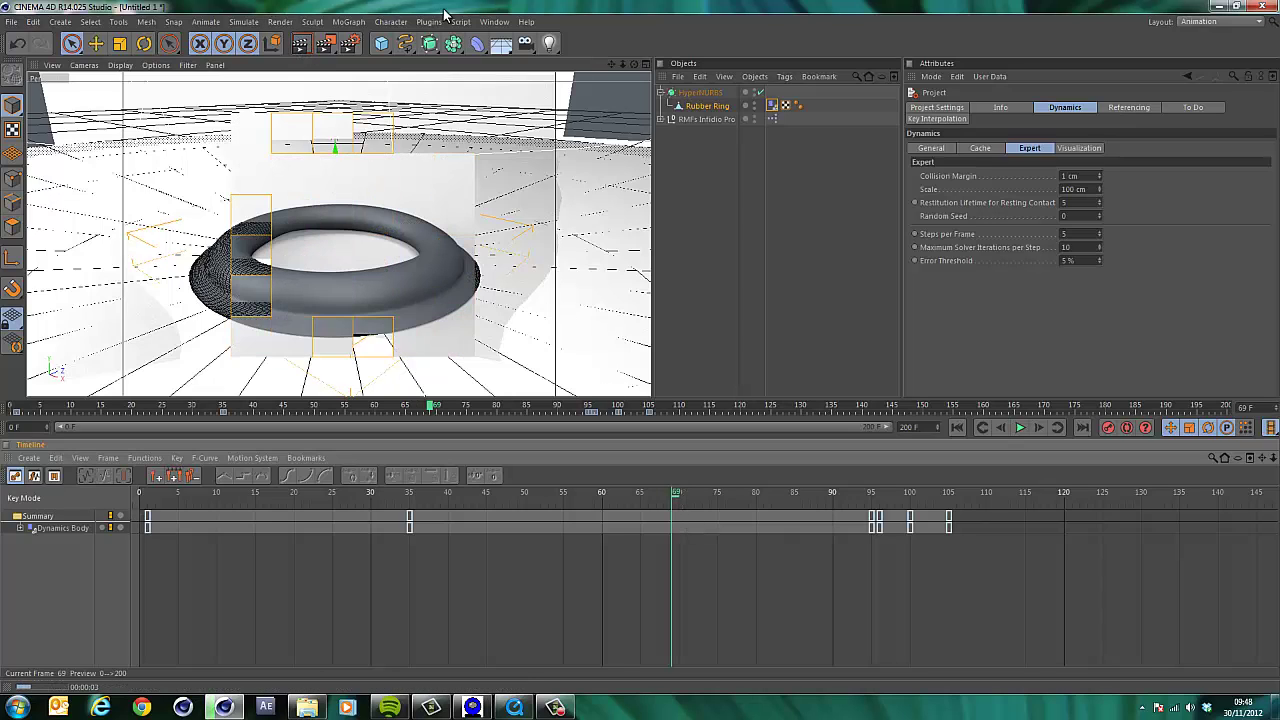
Switch the interface to the Standard layout
left_click(497, 22)
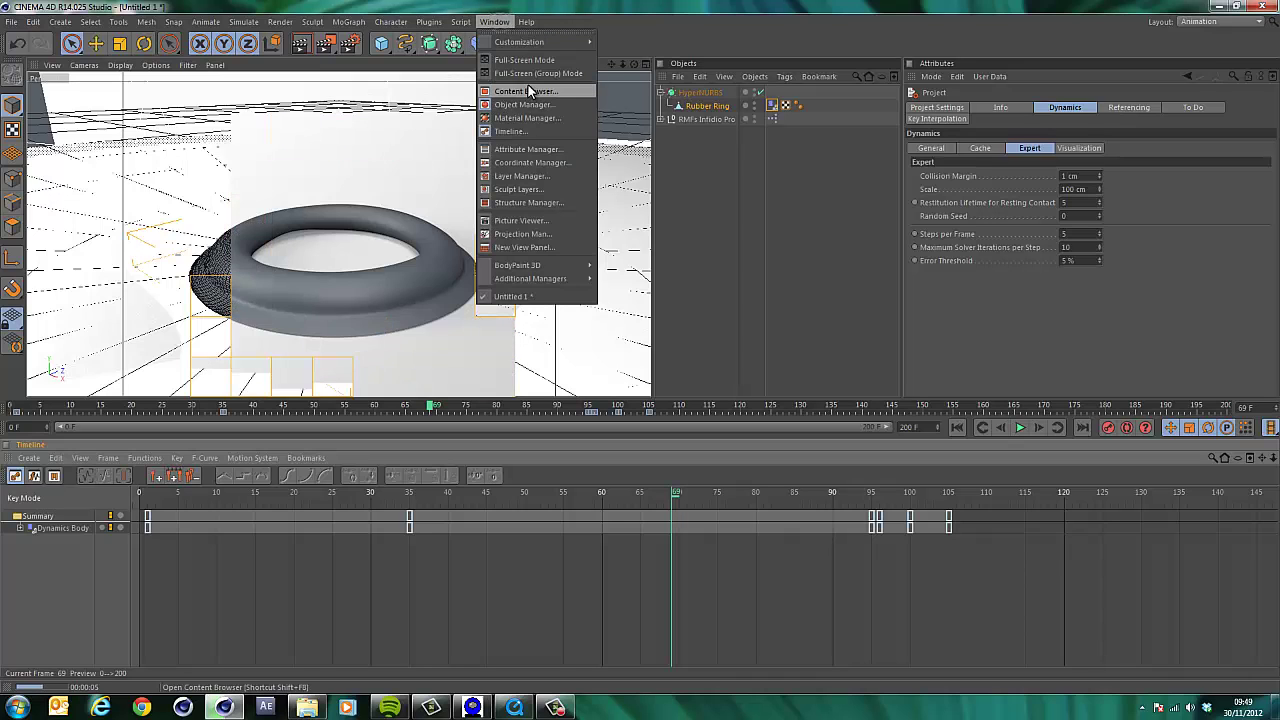
mouse_move(540, 45)
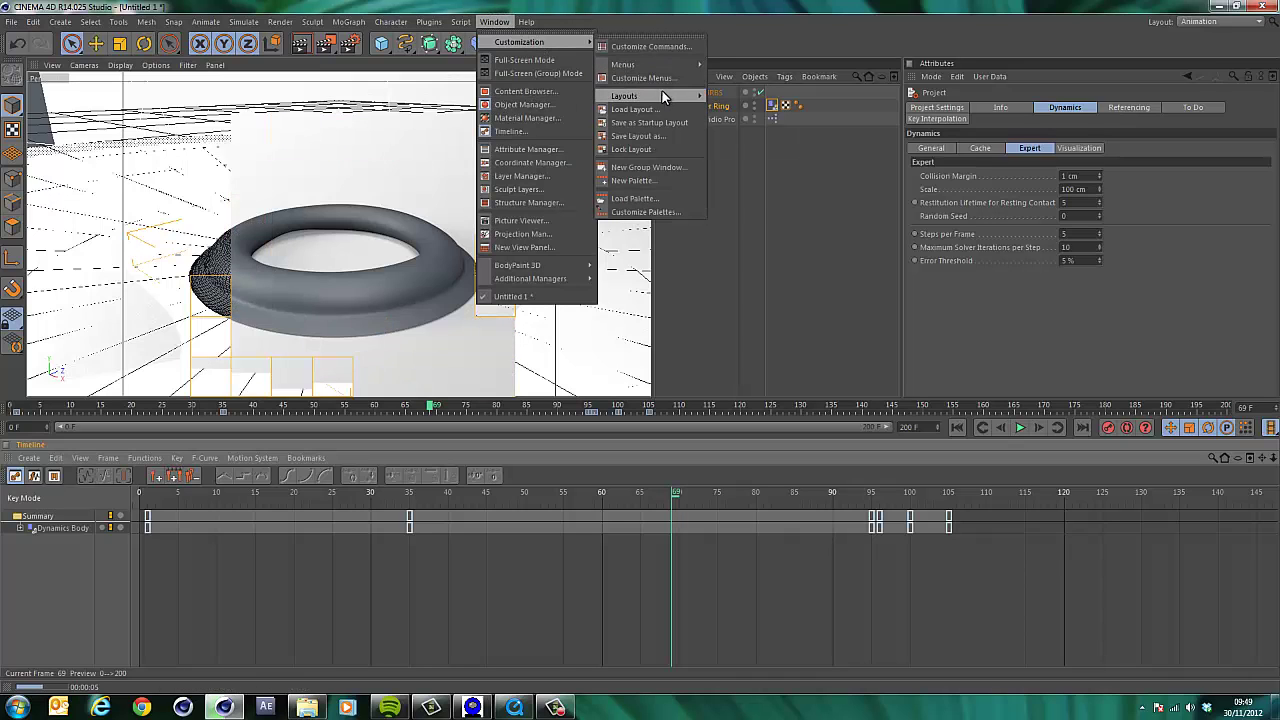
mouse_move(660, 95)
left_click(740, 162)
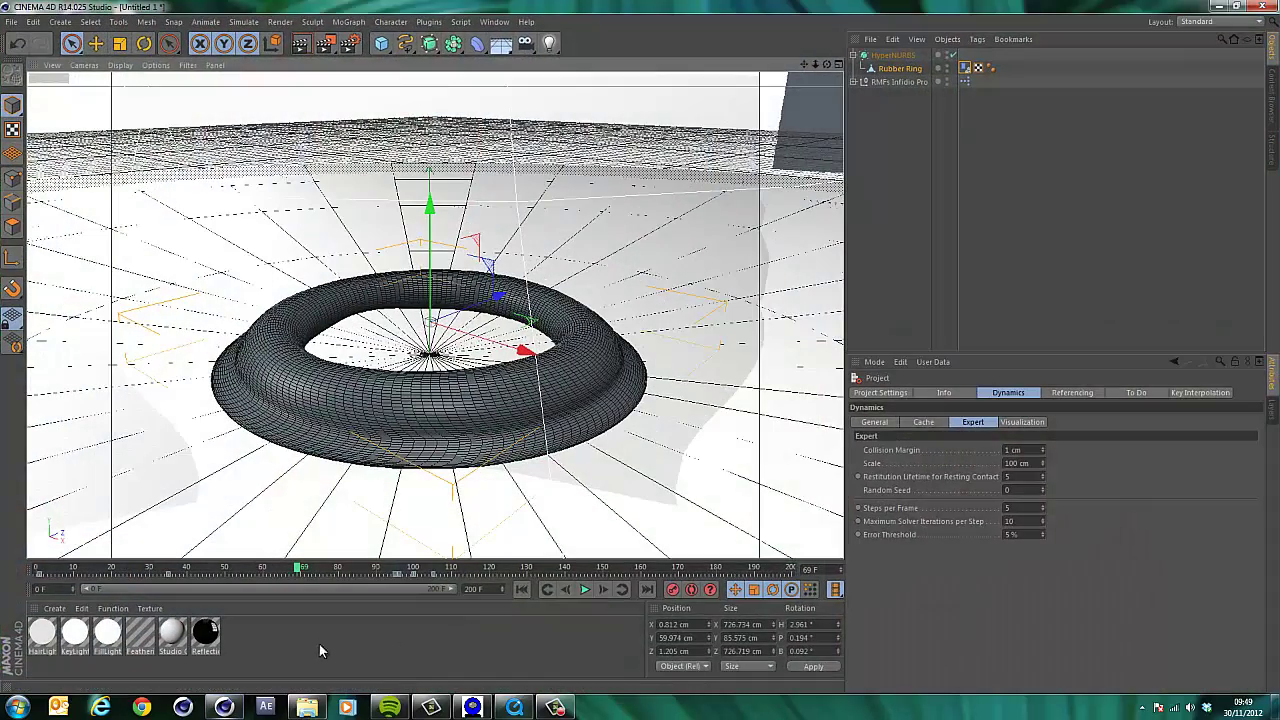
Create a new material and apply it to the HyperNURBS ring
double_click(242, 641)
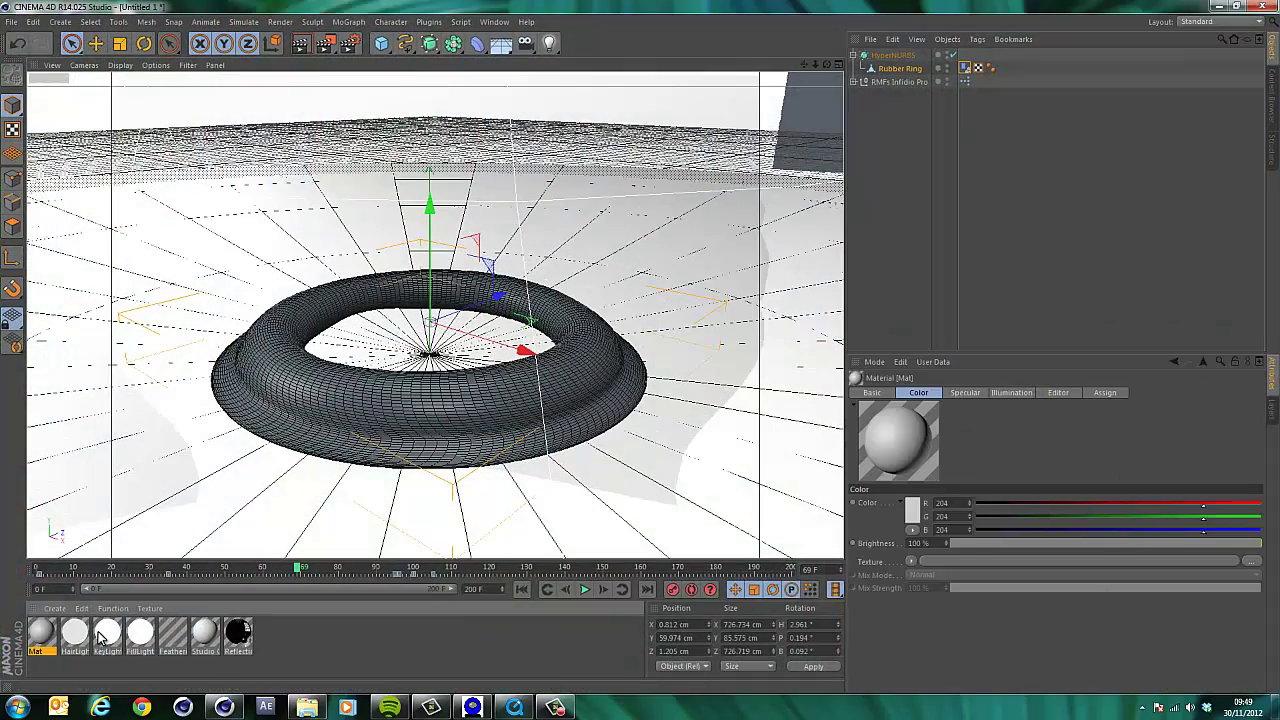
double_click(45, 635)
left_click_drag(379, 108, 1003, 254)
left_click_drag(895, 312, 903, 56)
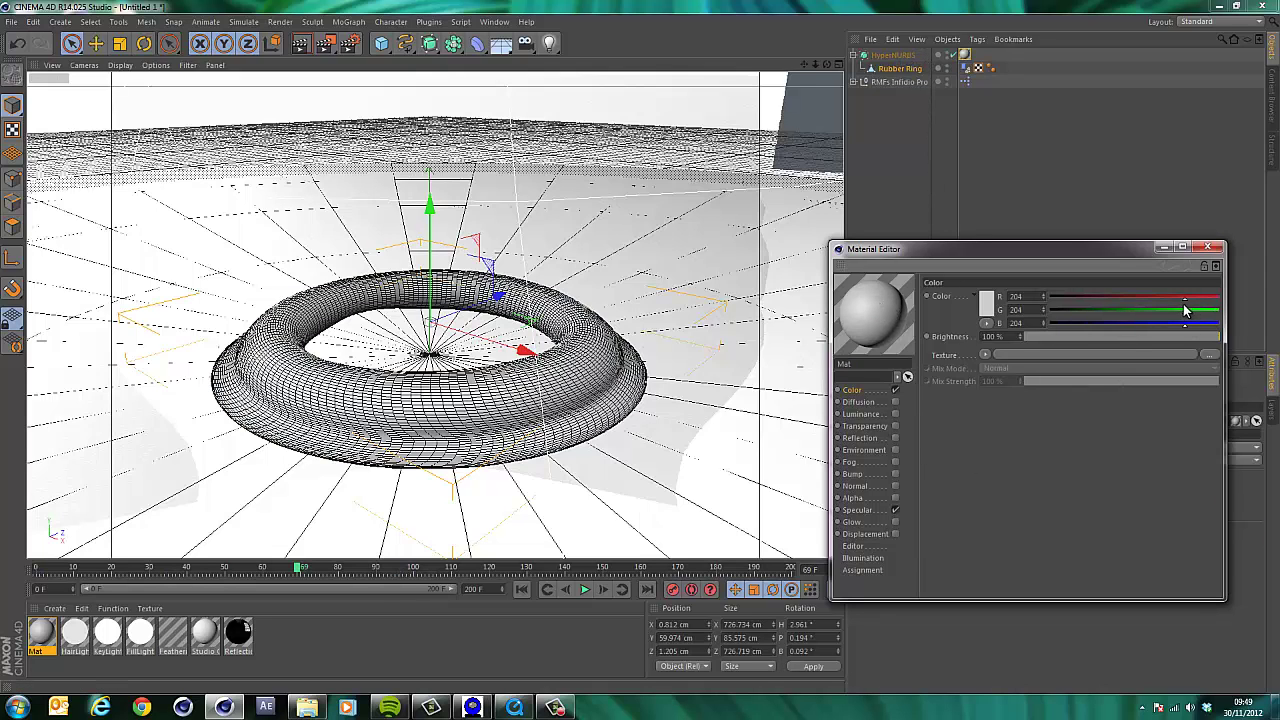
Make the material blue, disable Specular, and add 13% Fresnel reflection at 22% mix strength
left_click_drag(1190, 311, 1065, 303)
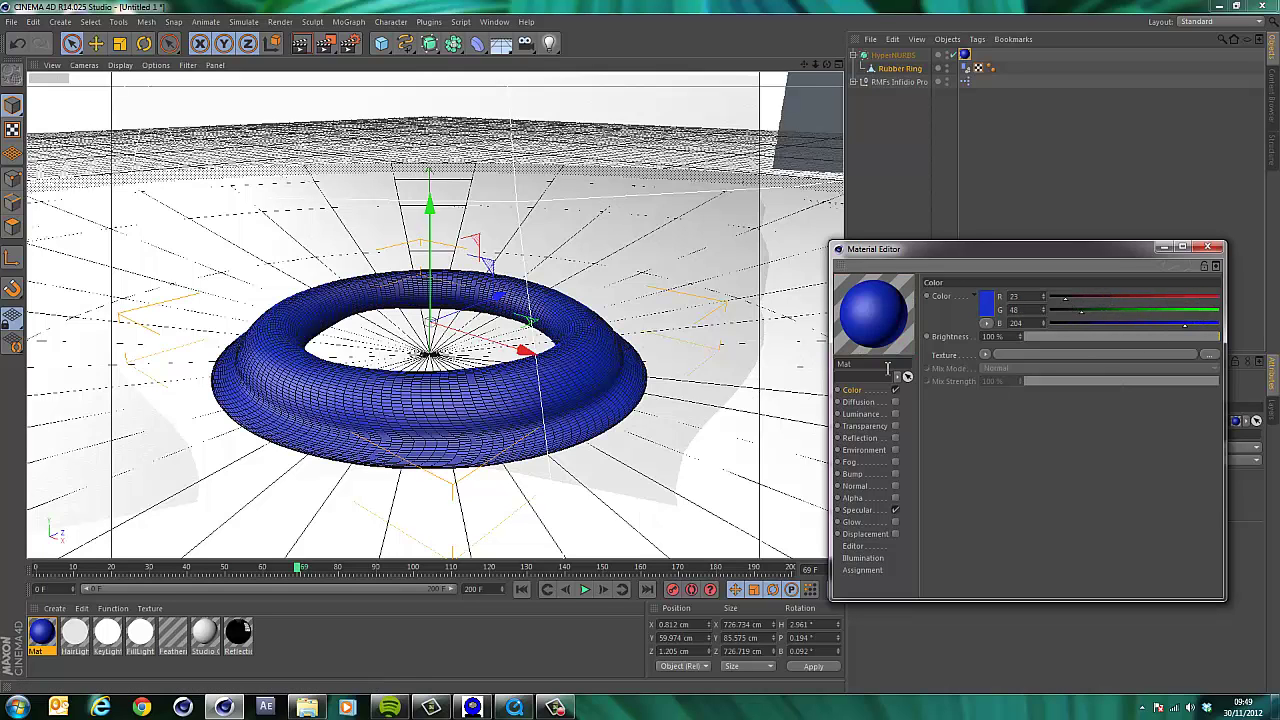
left_click(895, 510)
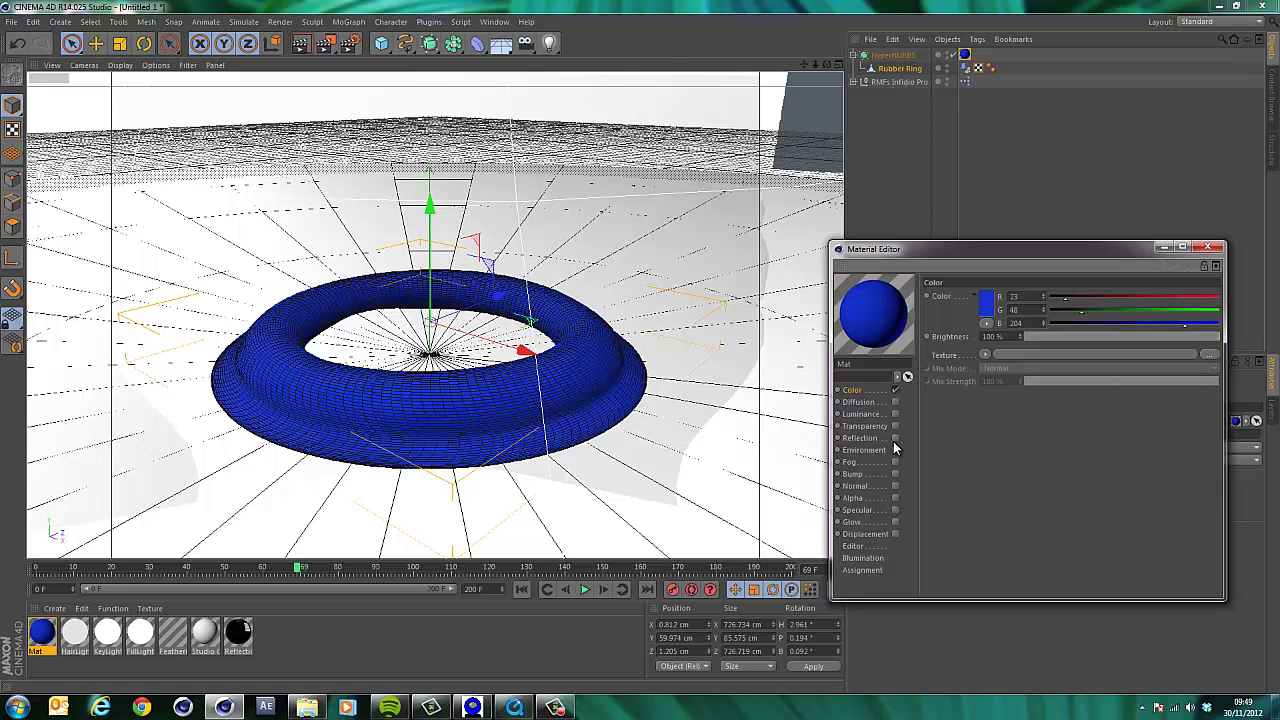
left_click(895, 438)
left_click_drag(1062, 335, 1049, 335)
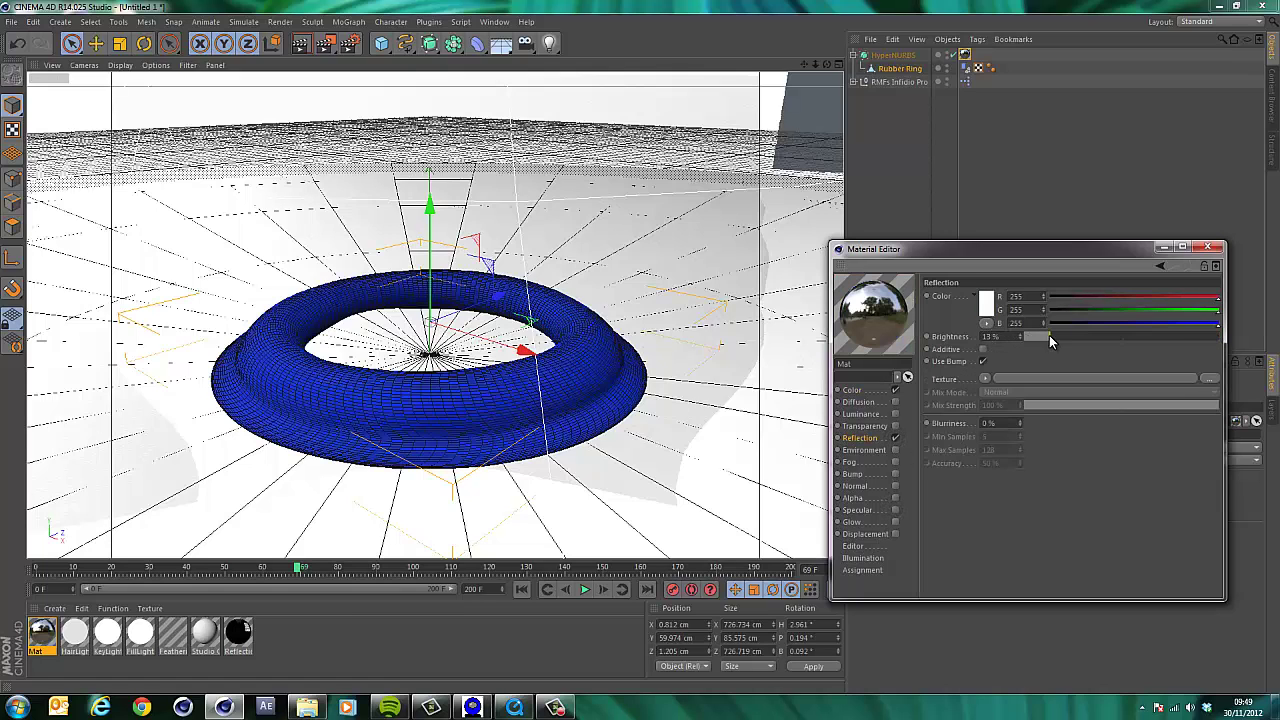
left_click(987, 380)
left_click(1008, 180)
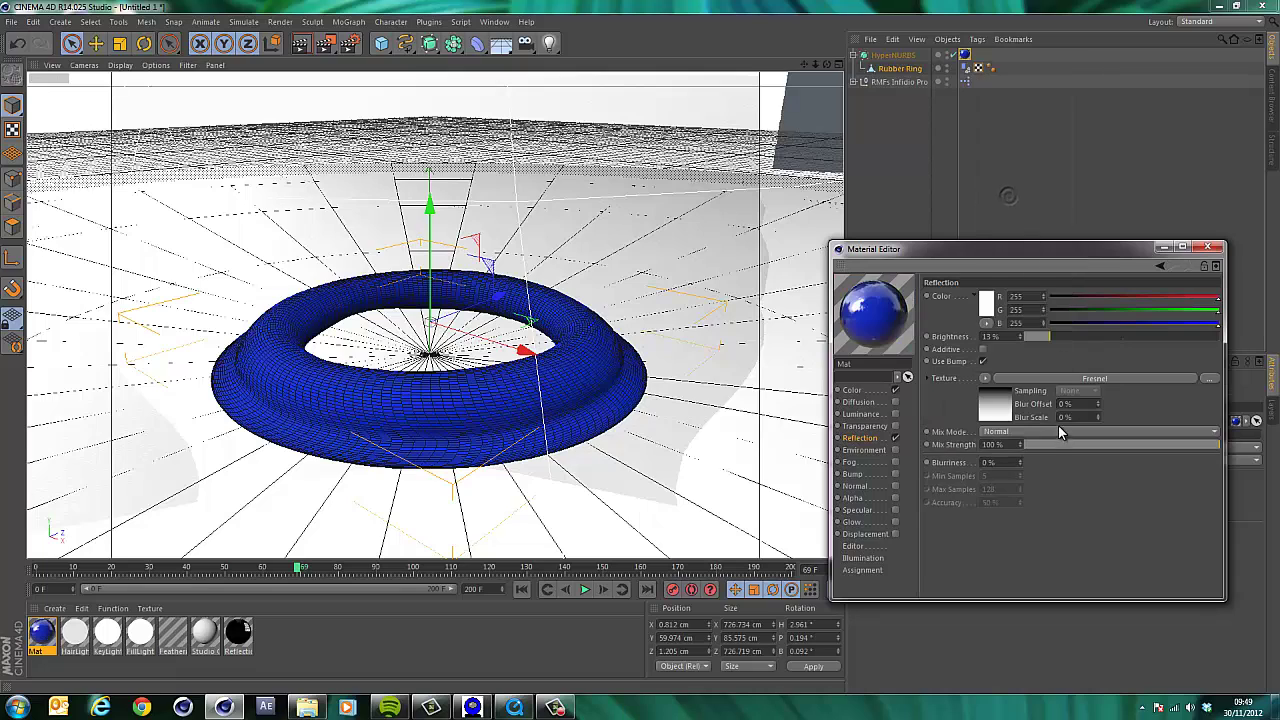
left_click_drag(1120, 444, 1065, 449)
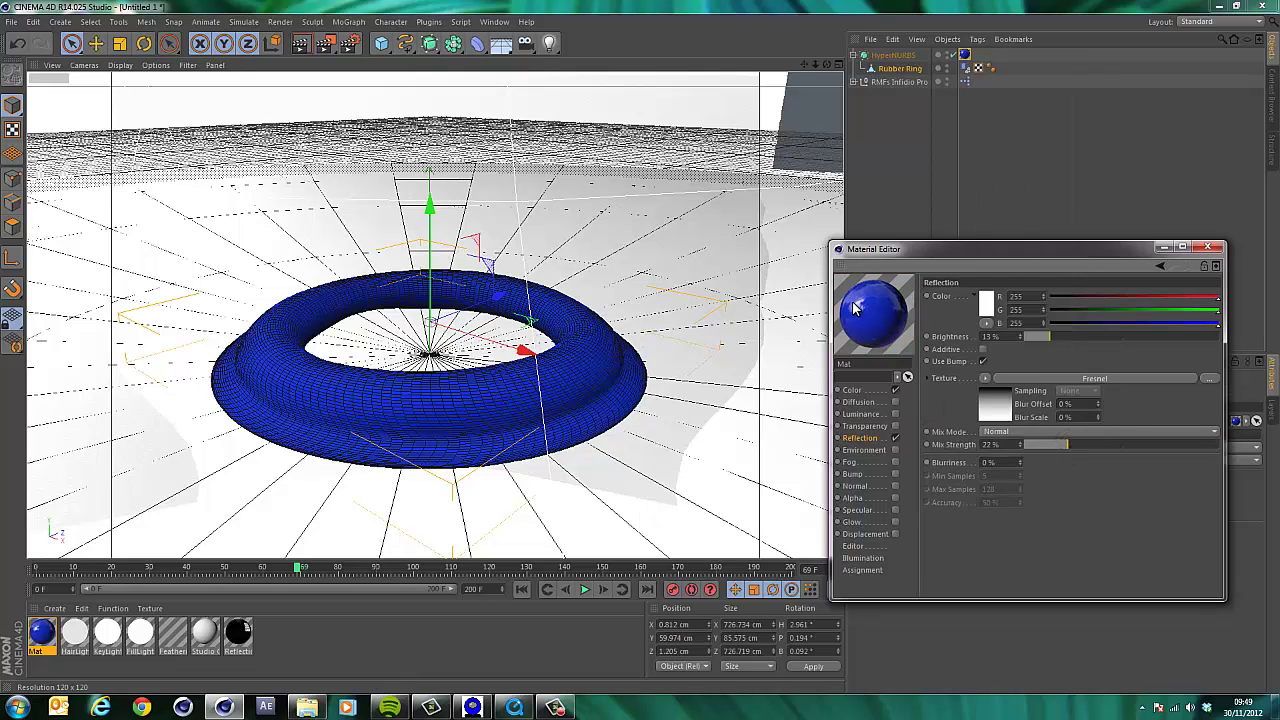
left_click(430, 325)
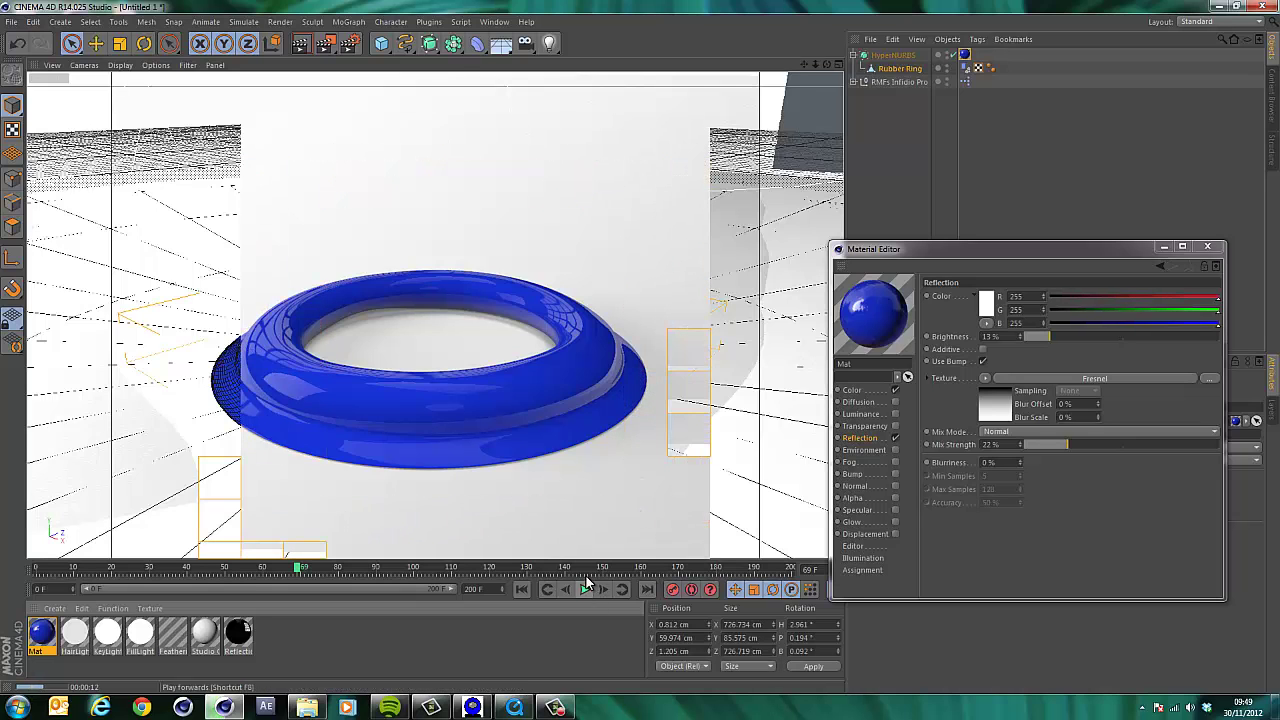
Go to the animation start, step to frame 1, and render a preview of the blue ring
left_click(521, 589)
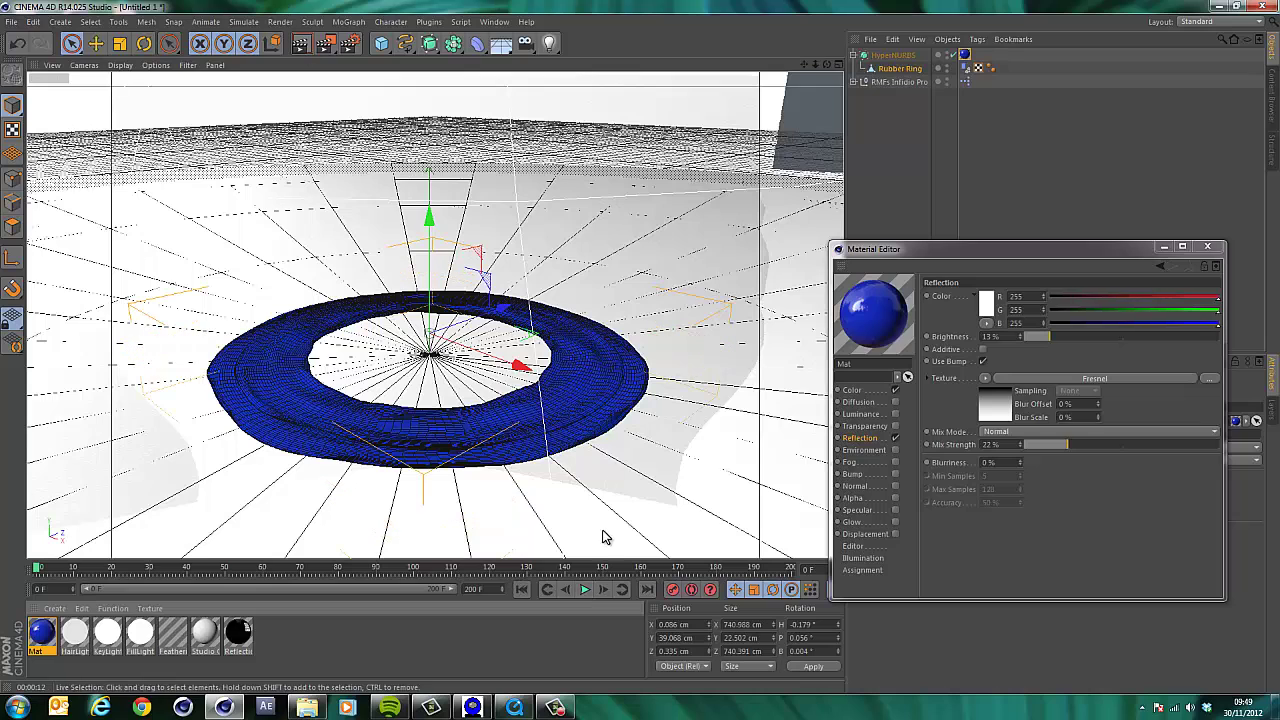
left_click(603, 589)
left_click(300, 43)
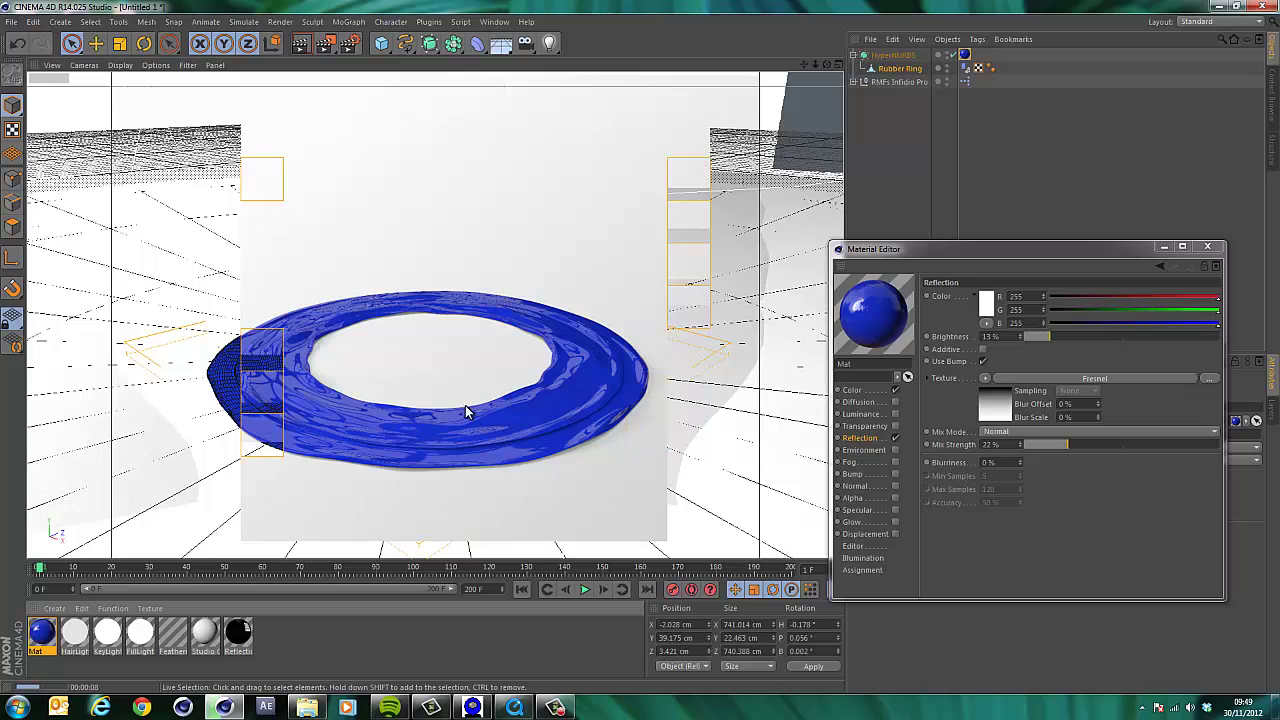
Set render anti-aliasing to Best and render a preview
left_click(354, 45)
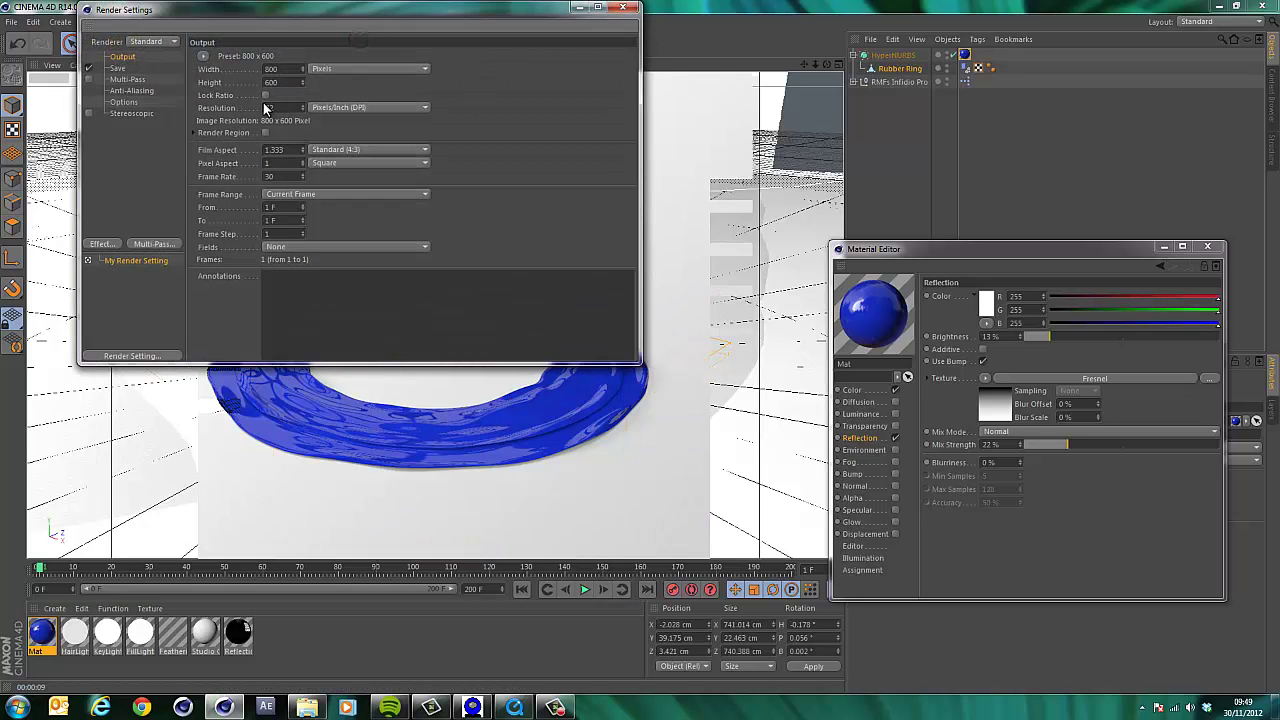
left_click(133, 91)
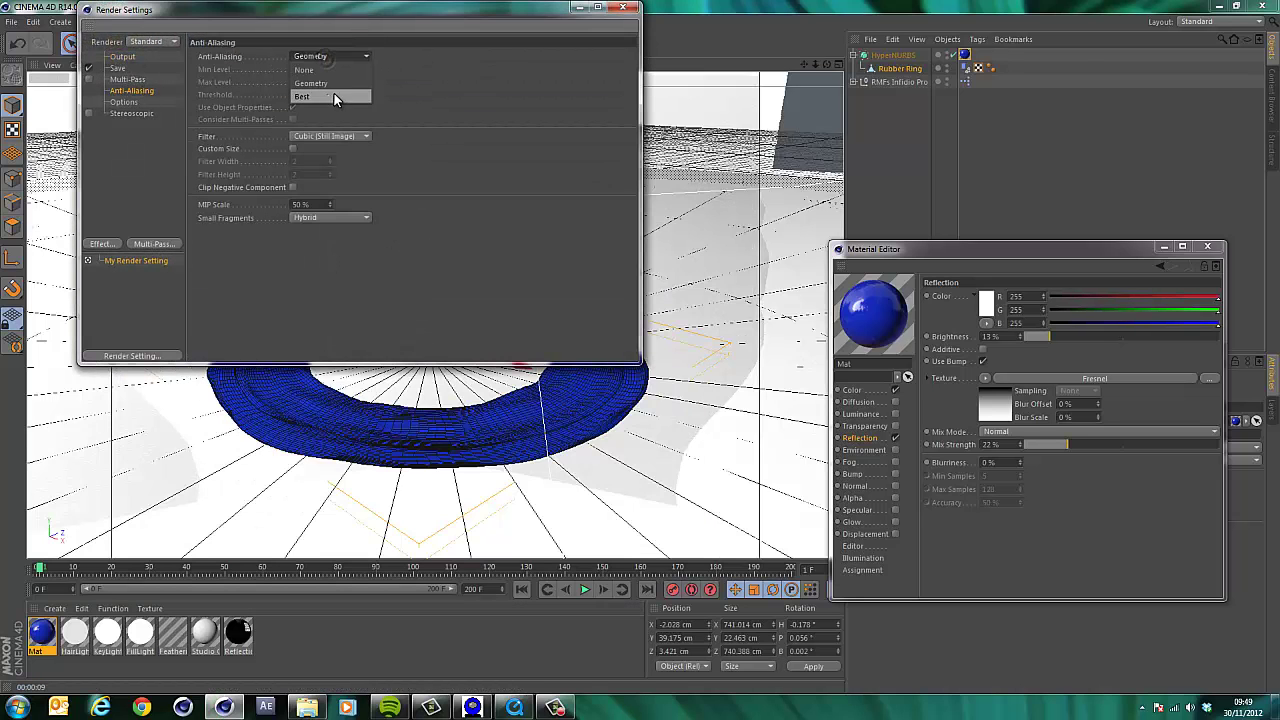
left_click(341, 97)
left_click(623, 8)
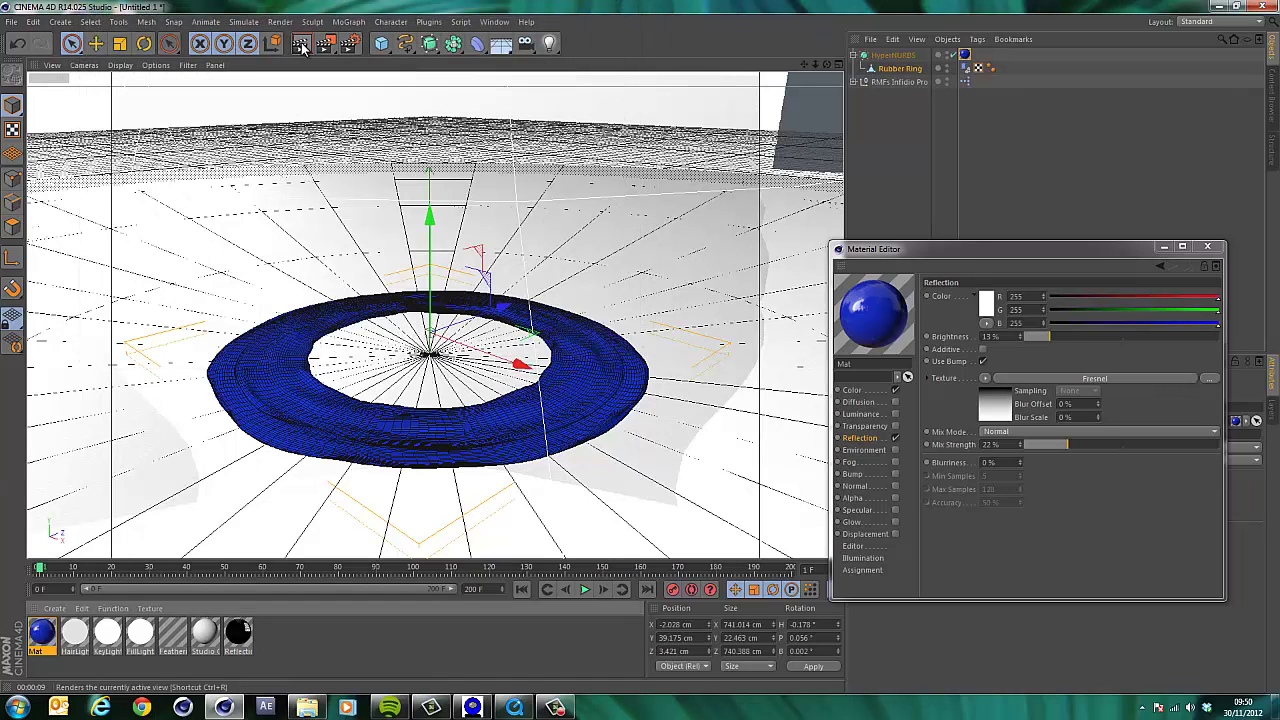
left_click(301, 47)
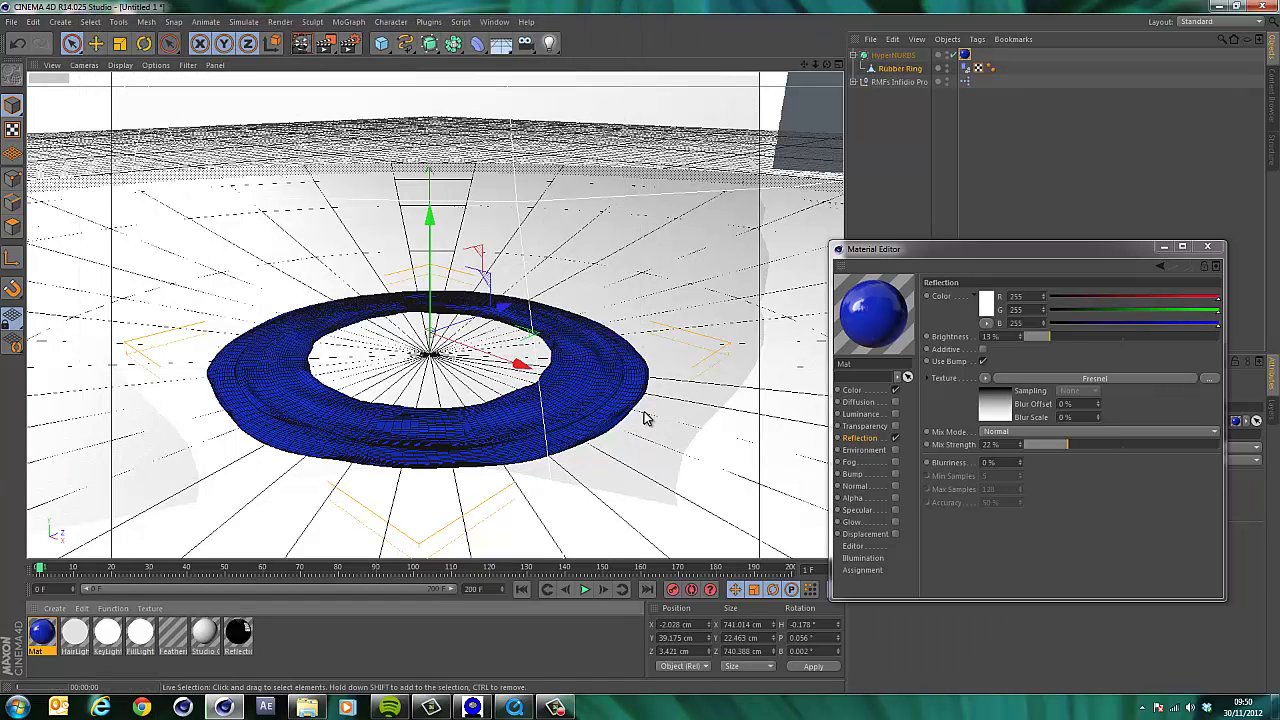
Add an Ambient Occlusion effect to the render settings and re-render the viewport
left_click(351, 45)
left_click(108, 250)
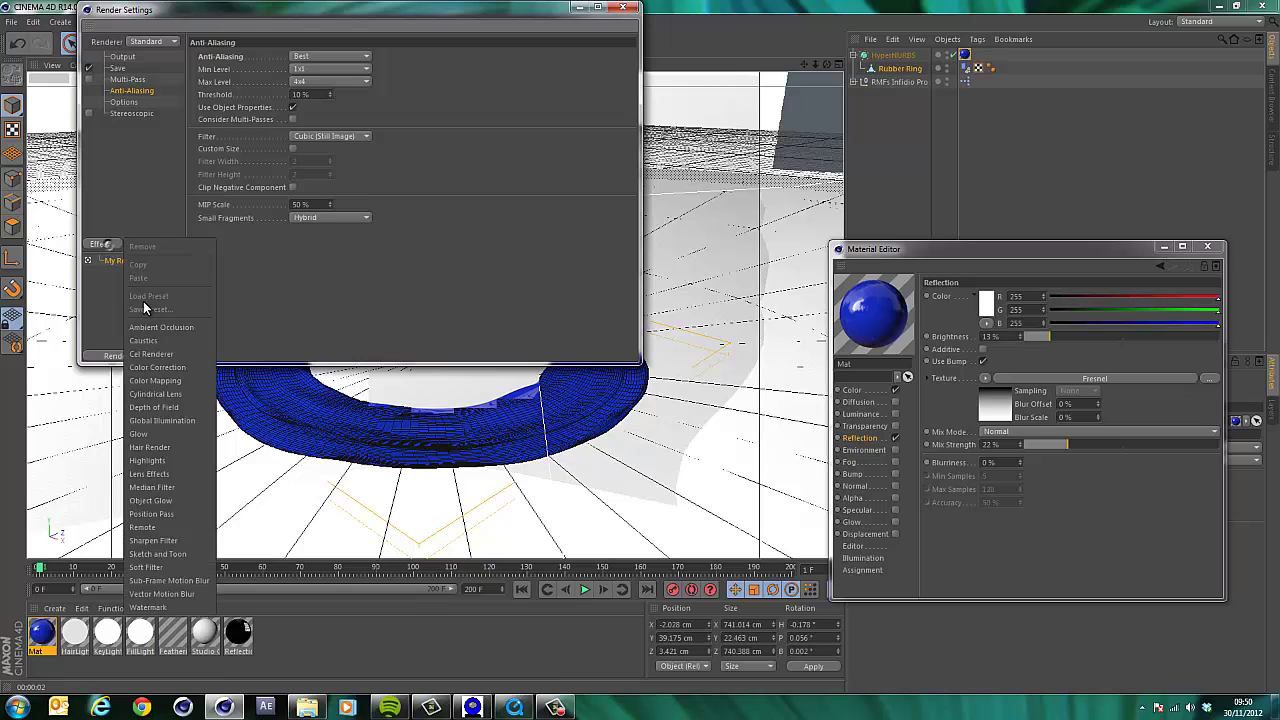
left_click(165, 322)
left_click(625, 9)
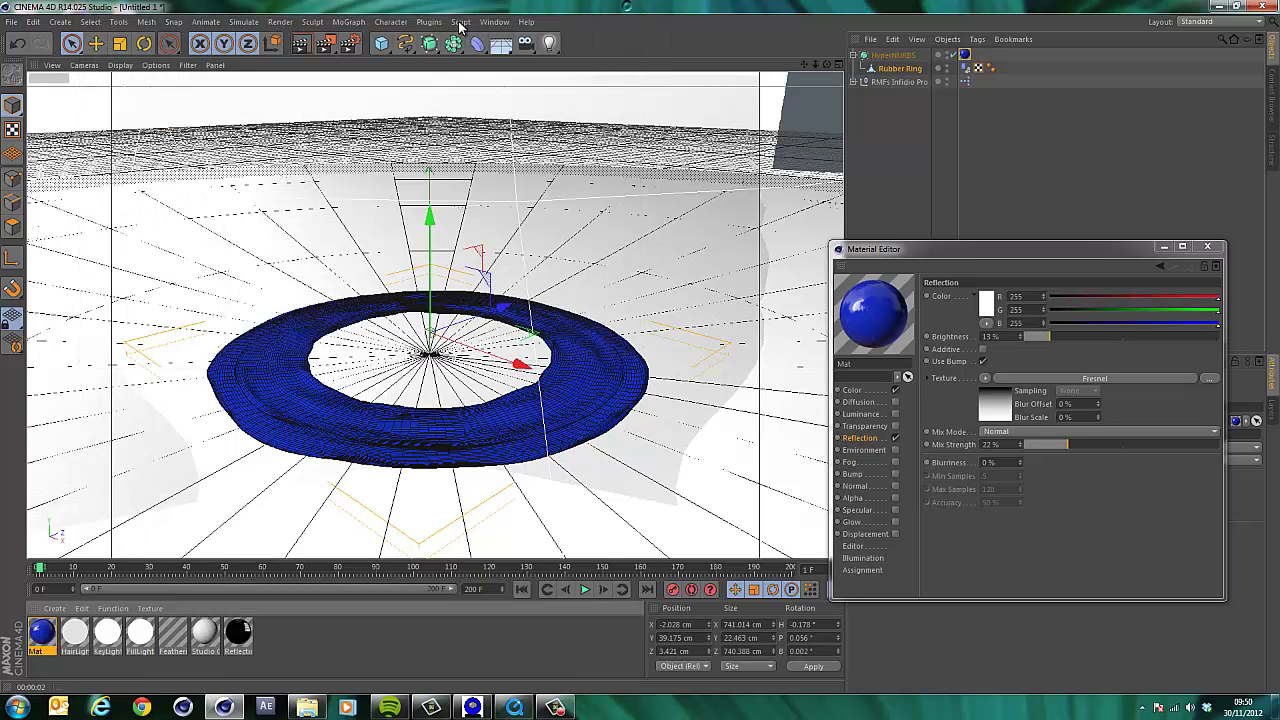
key("ctrl+r")
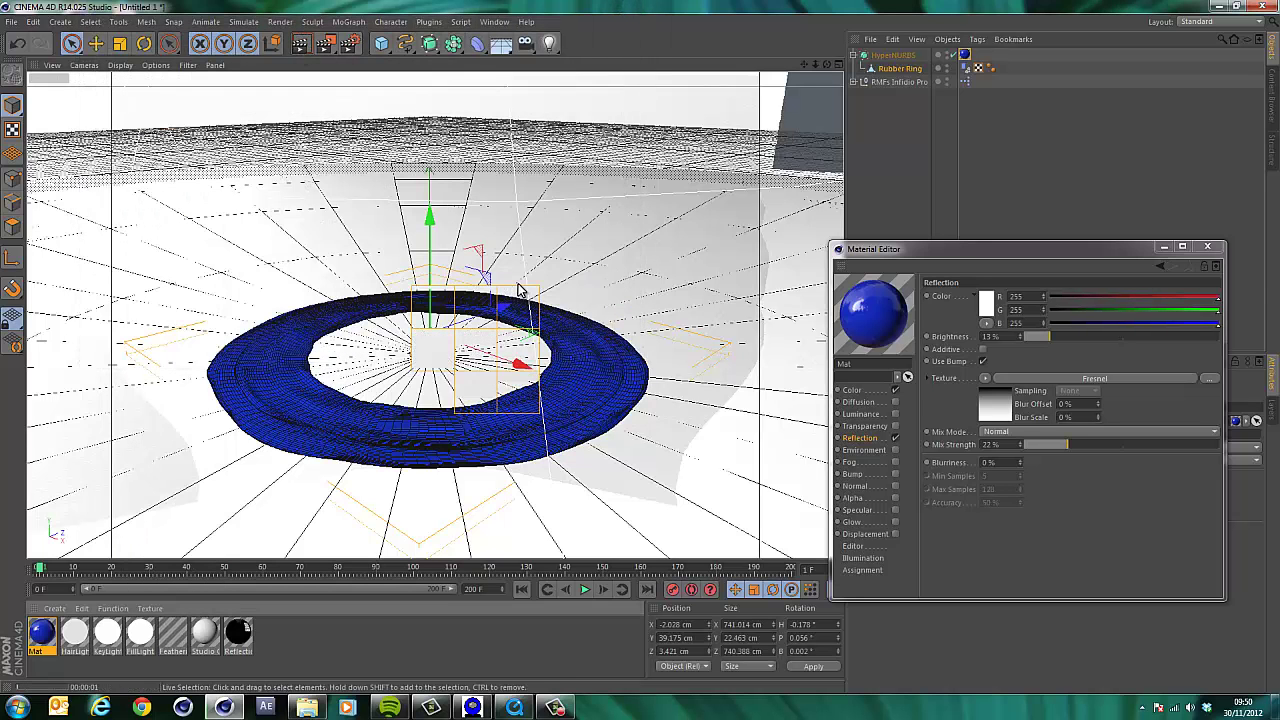
left_click(514, 707)
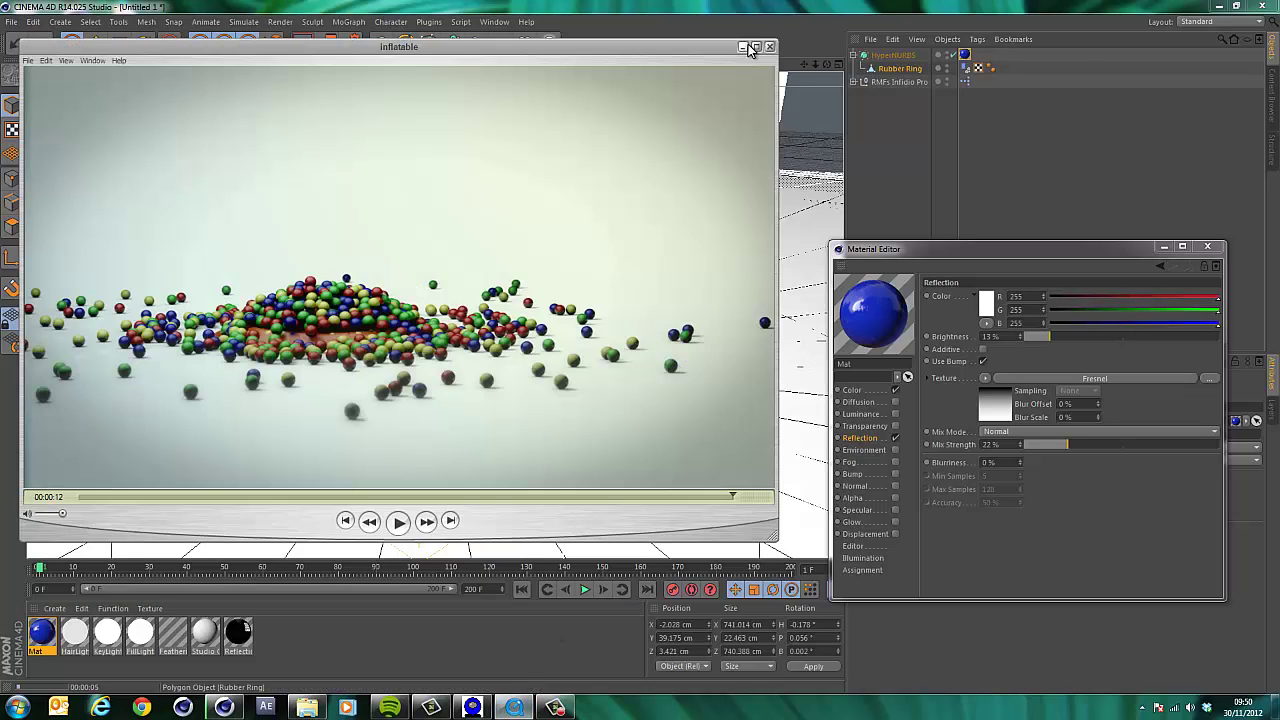
left_click(747, 48)
left_click(480, 708)
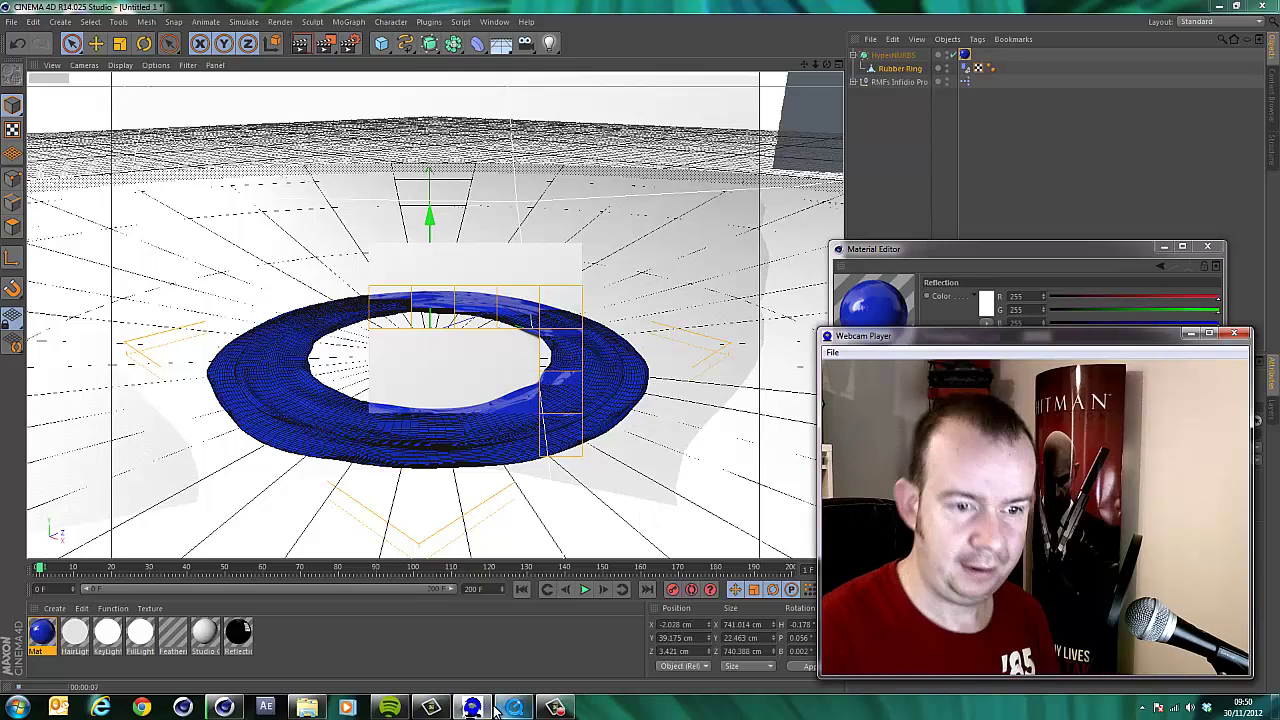
mouse_move(494, 708)
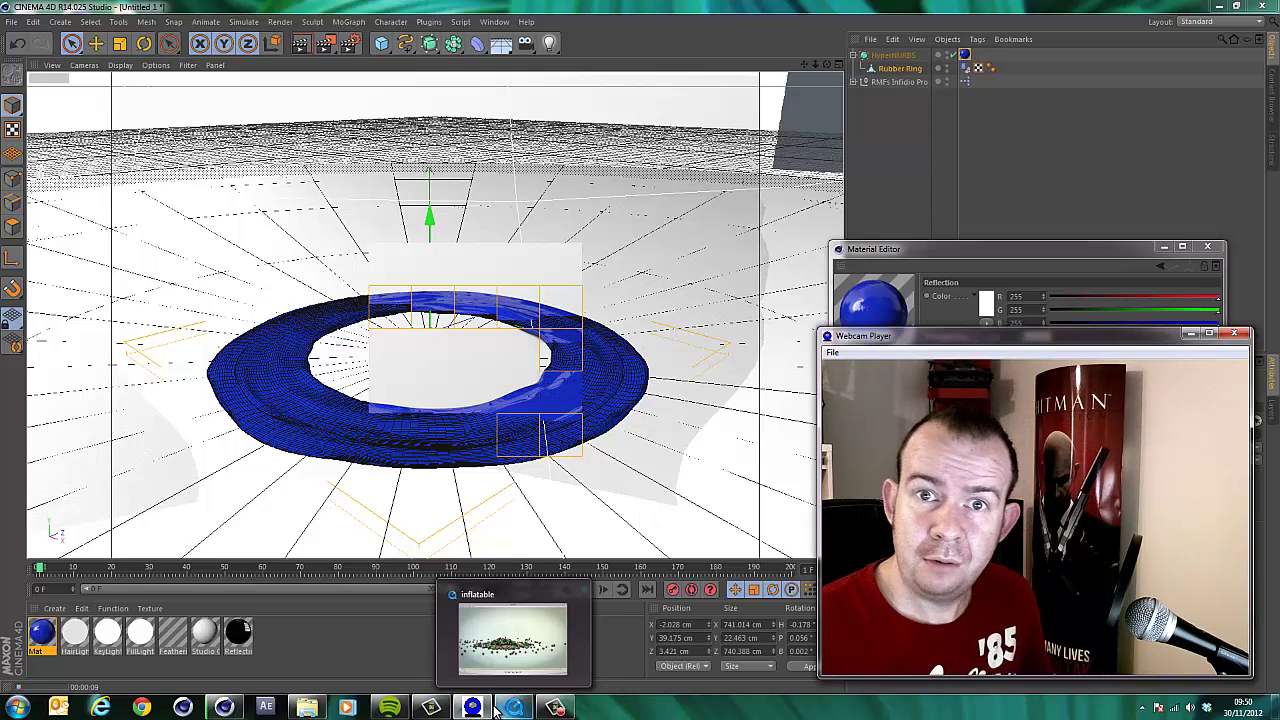